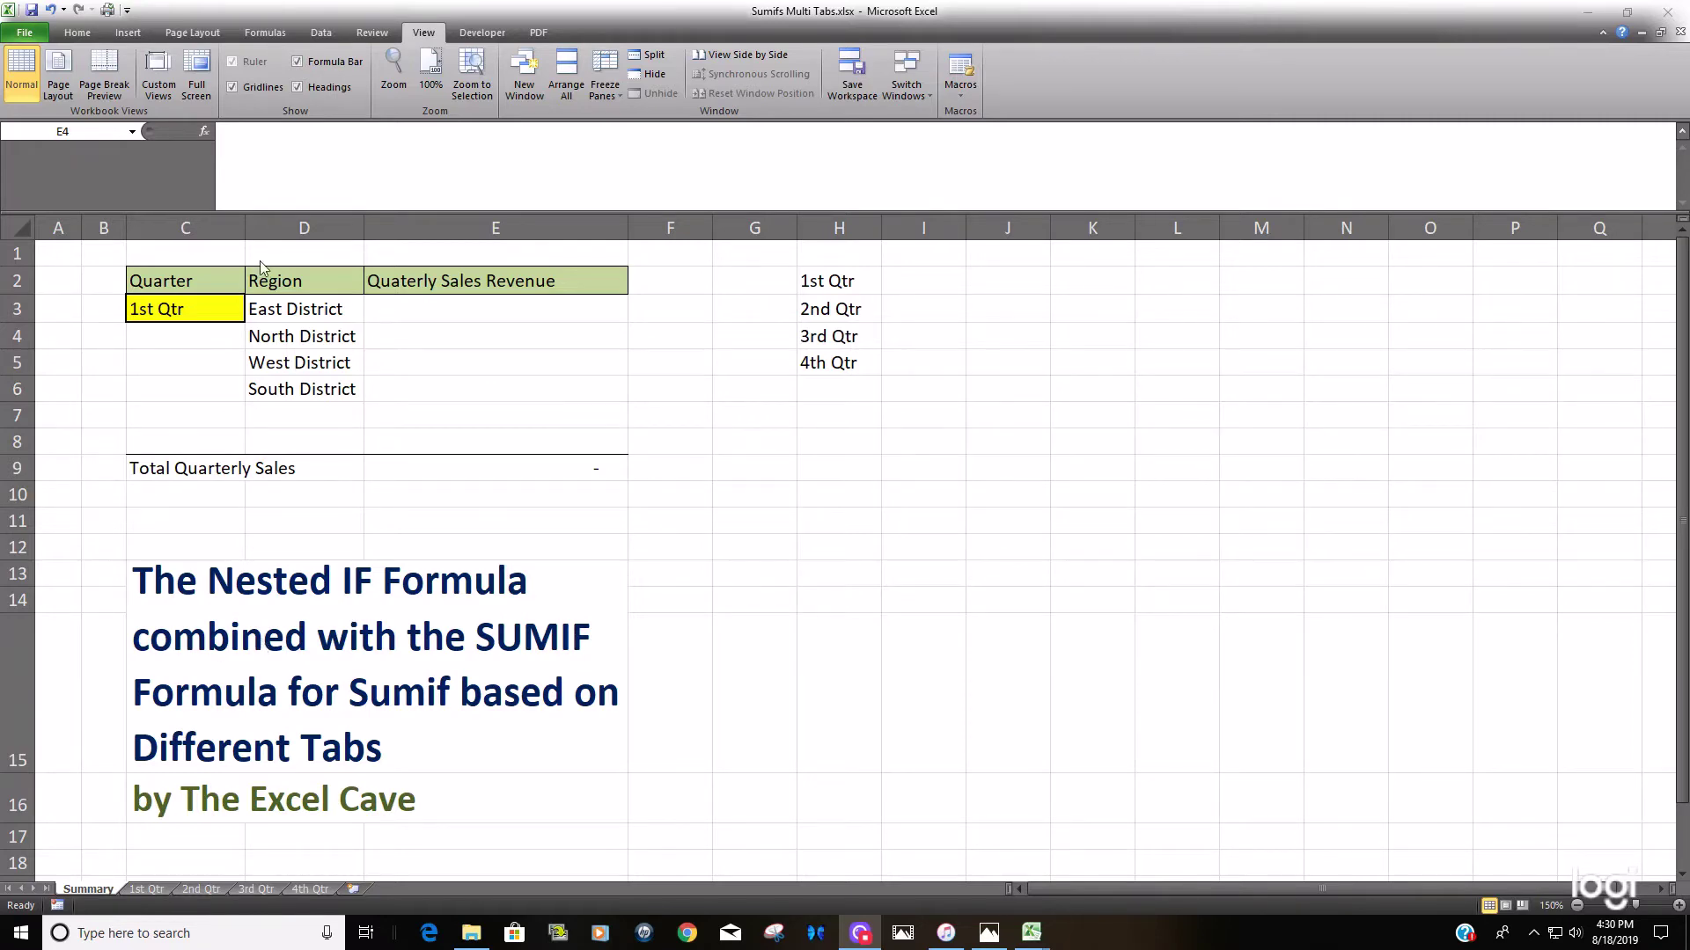
# Step: Try 2nd Qtr in the C3 dropdown, browse the four quarter sheets, then reset C3 to 1st Qtr
pyautogui.click(211, 311)
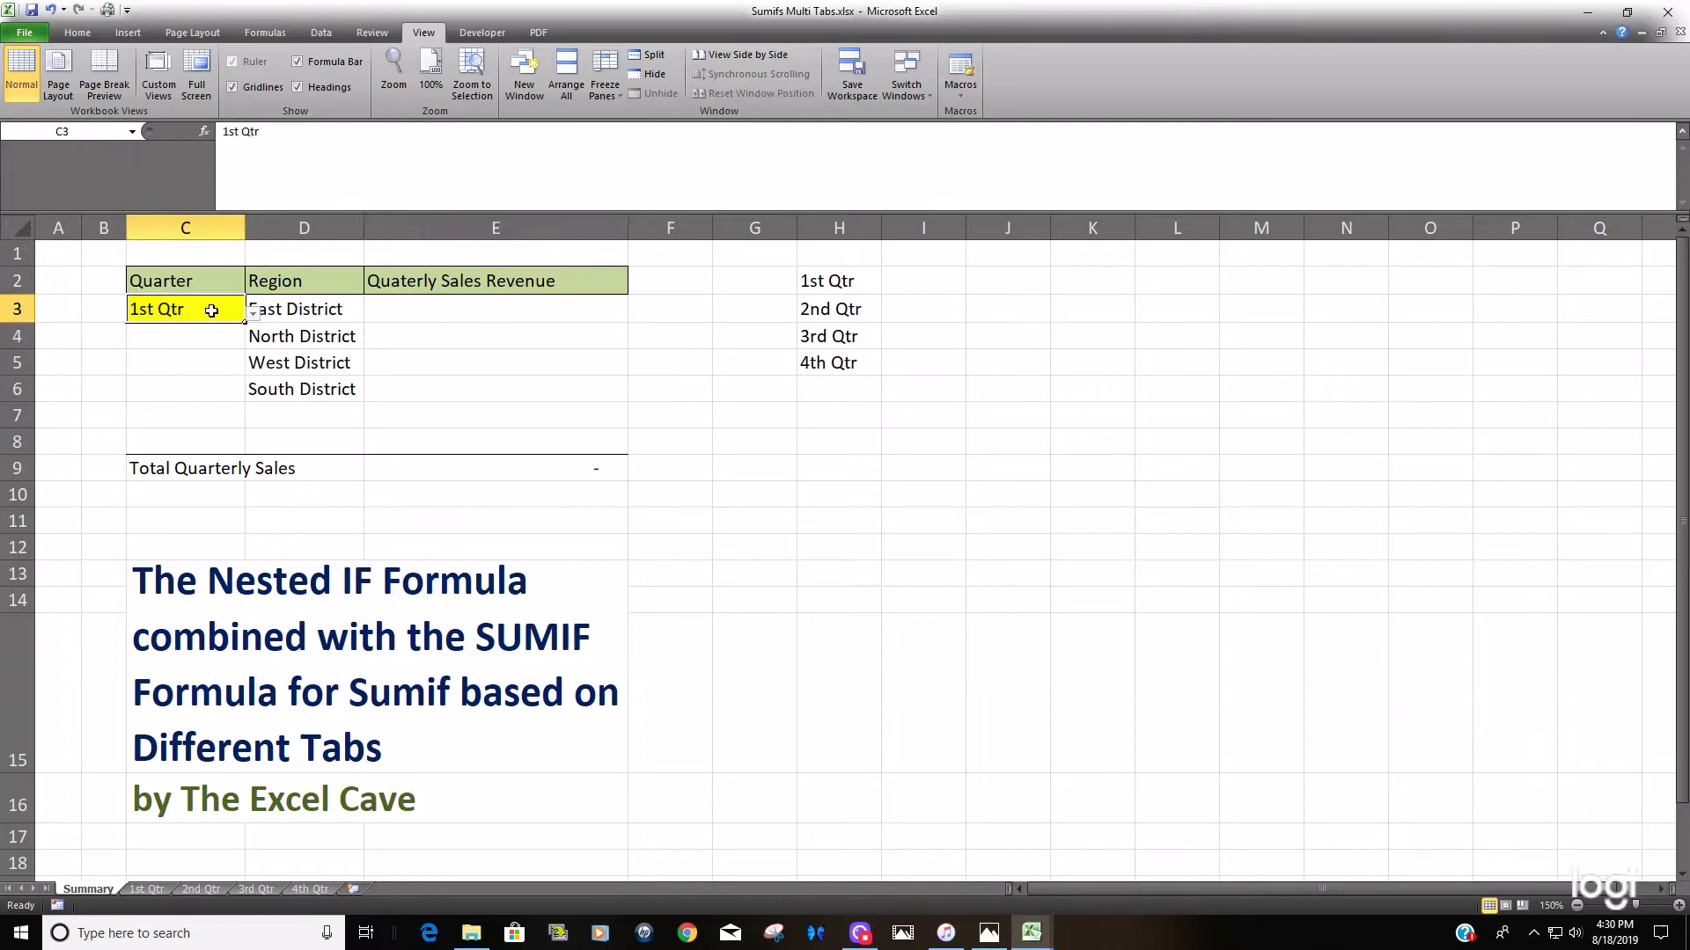
pyautogui.click(252, 312)
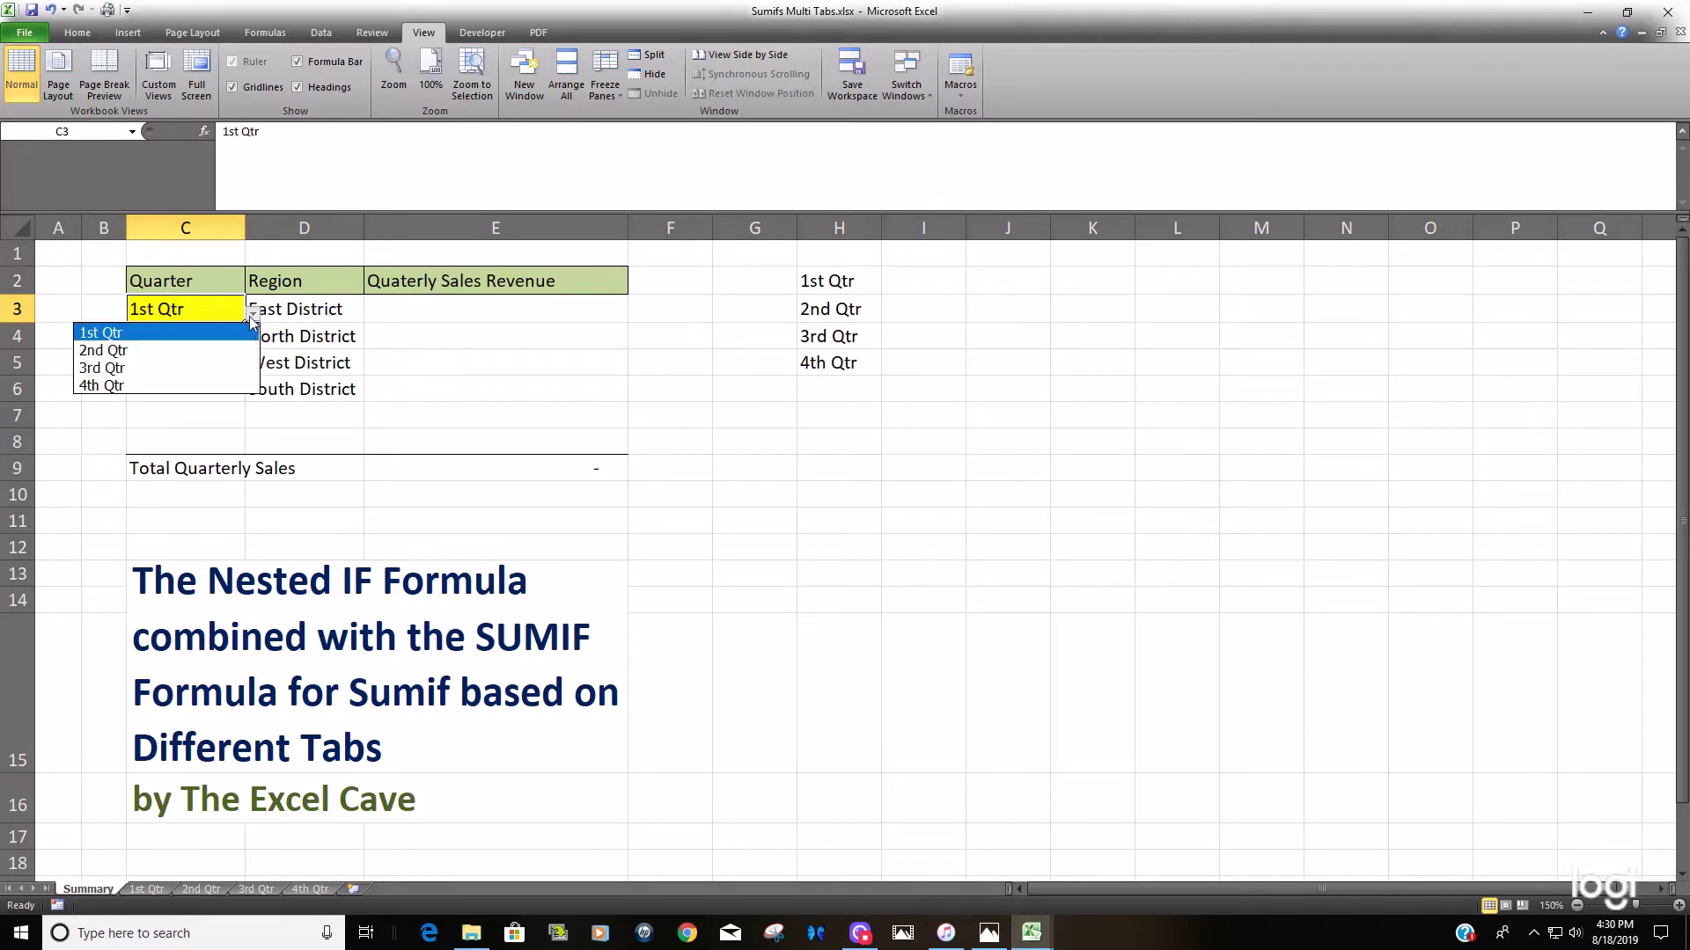
pyautogui.click(204, 352)
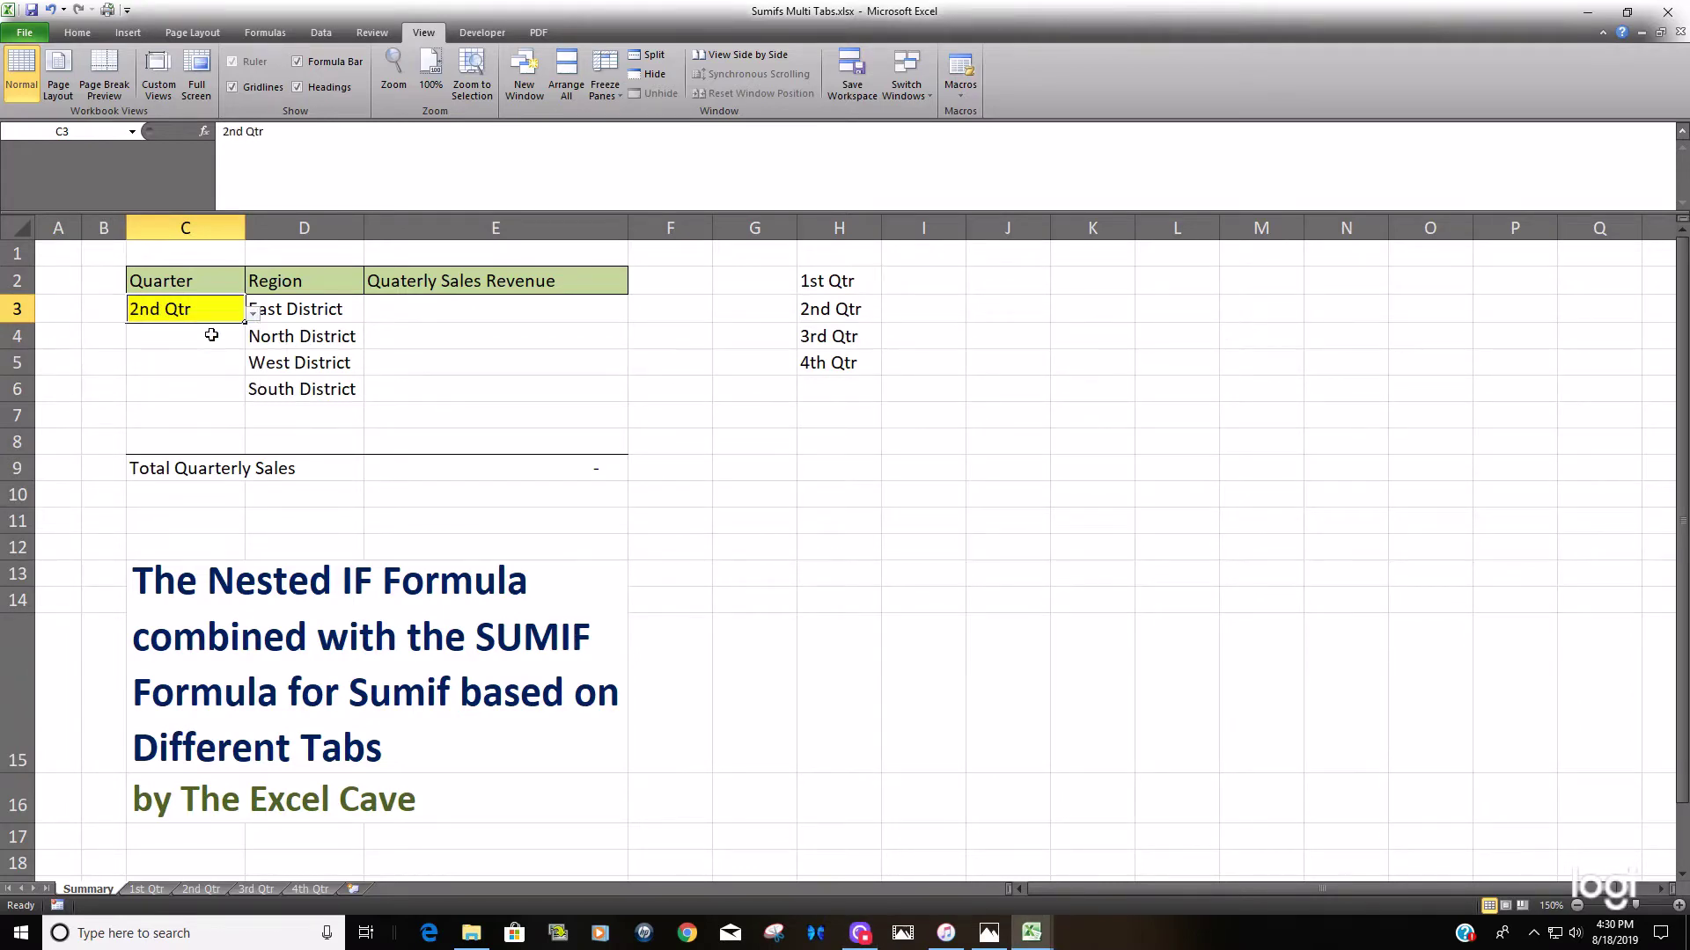
pyautogui.click(150, 890)
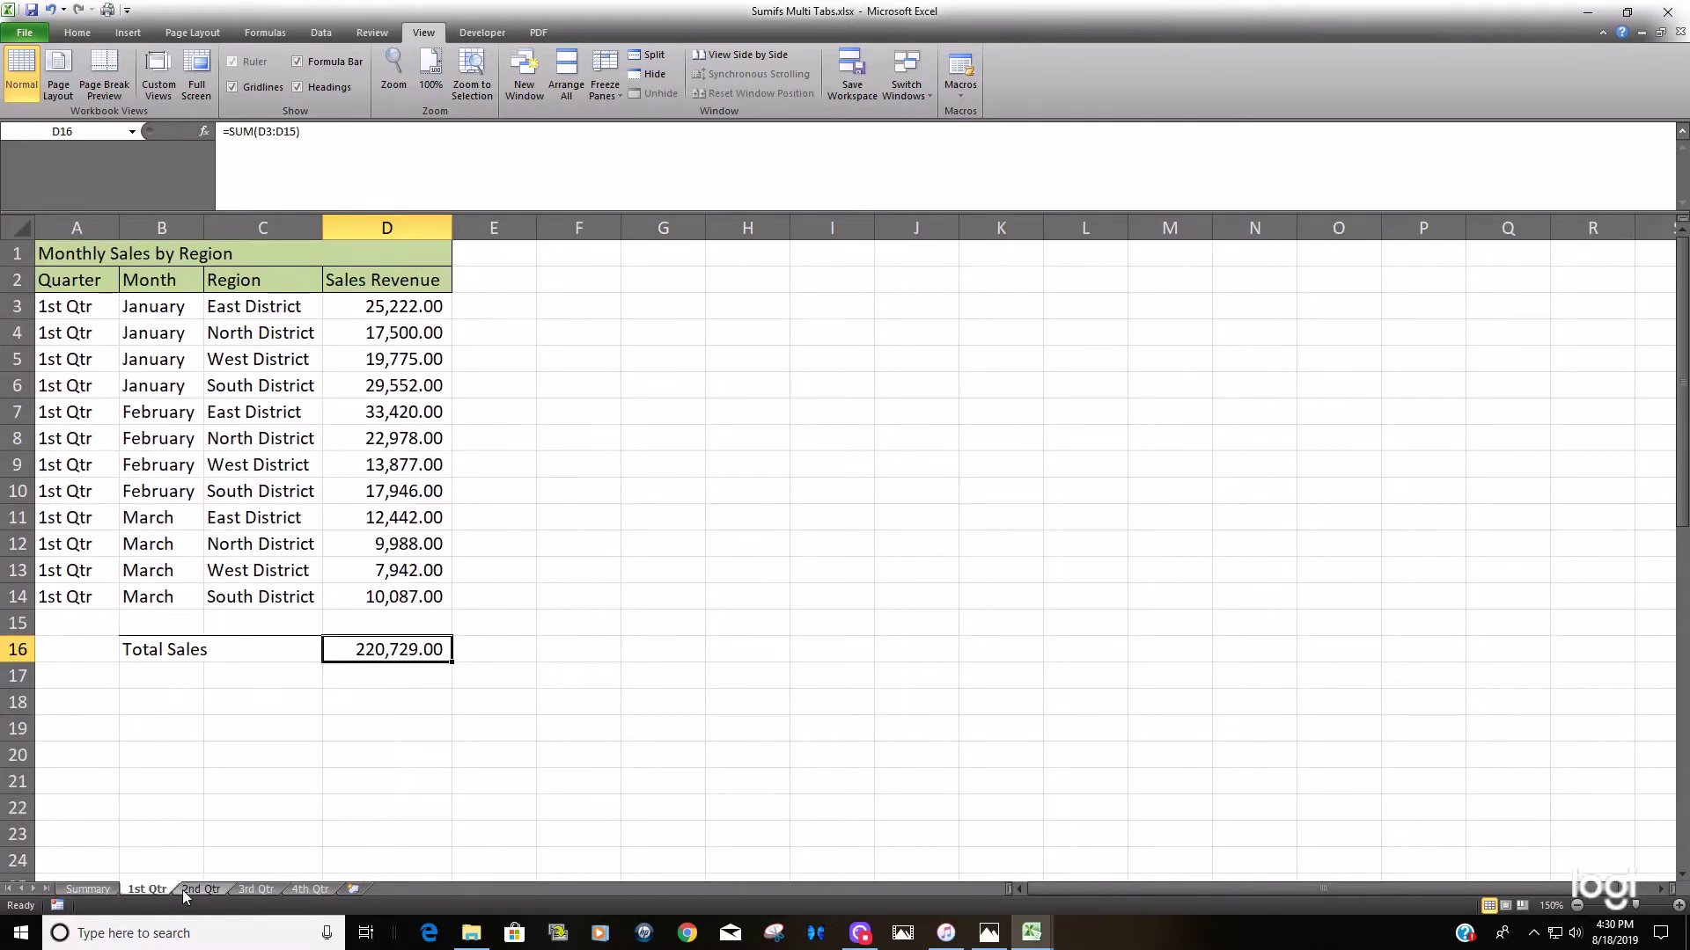
pyautogui.click(182, 890)
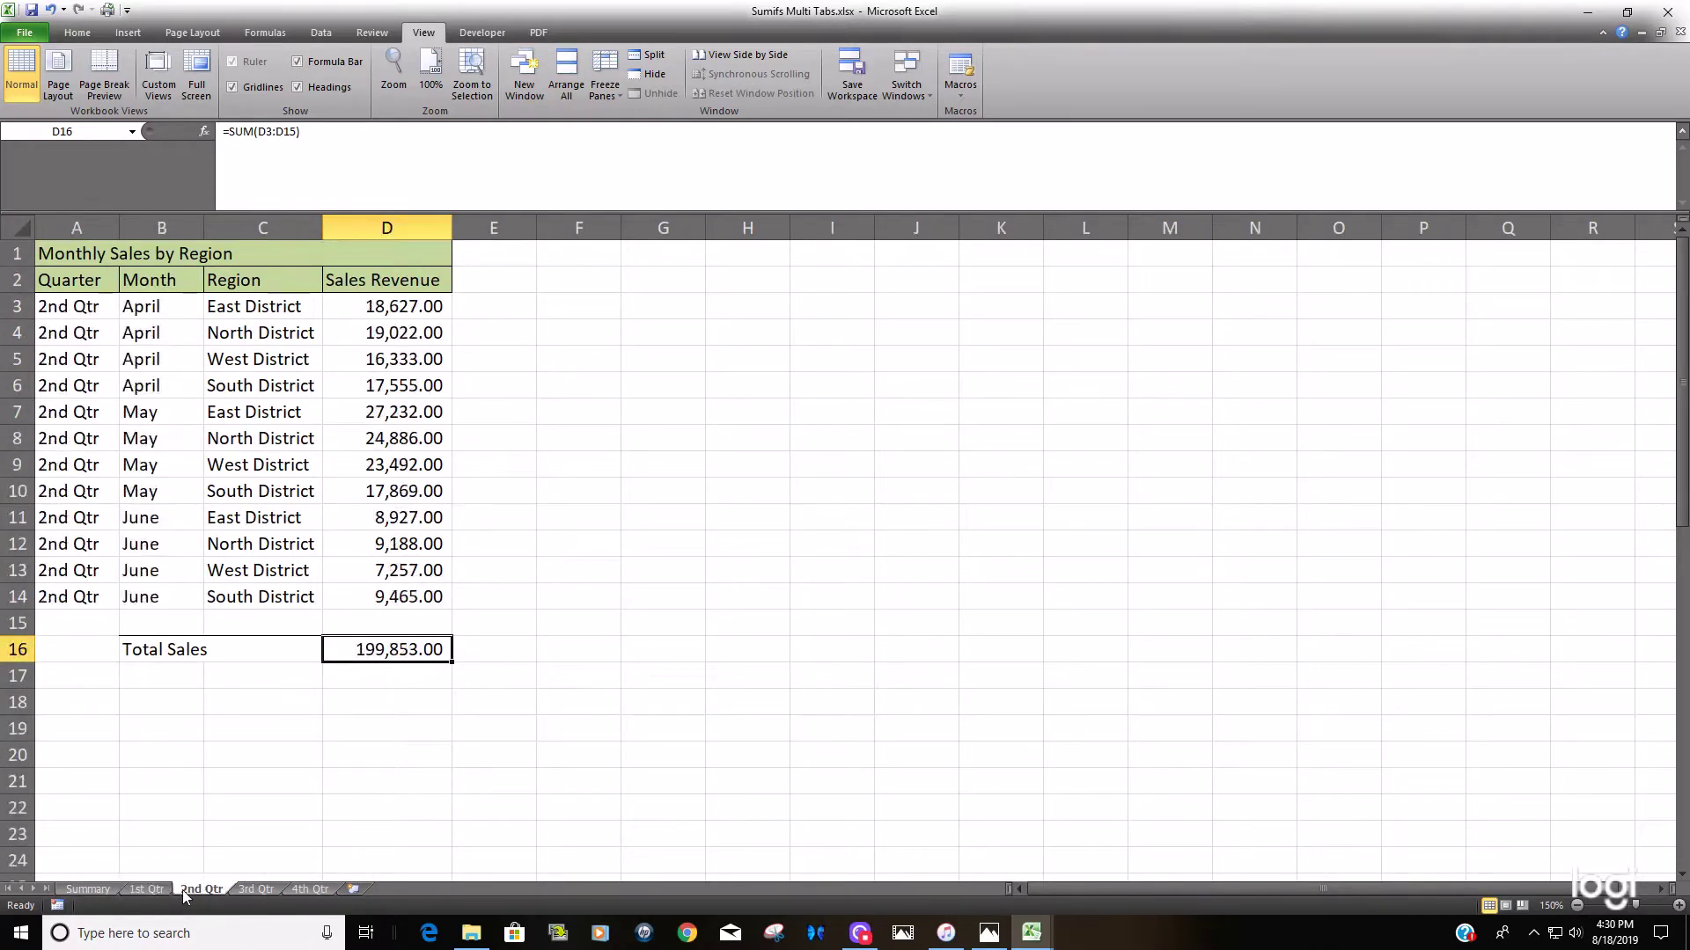
pyautogui.click(252, 889)
pyautogui.click(312, 889)
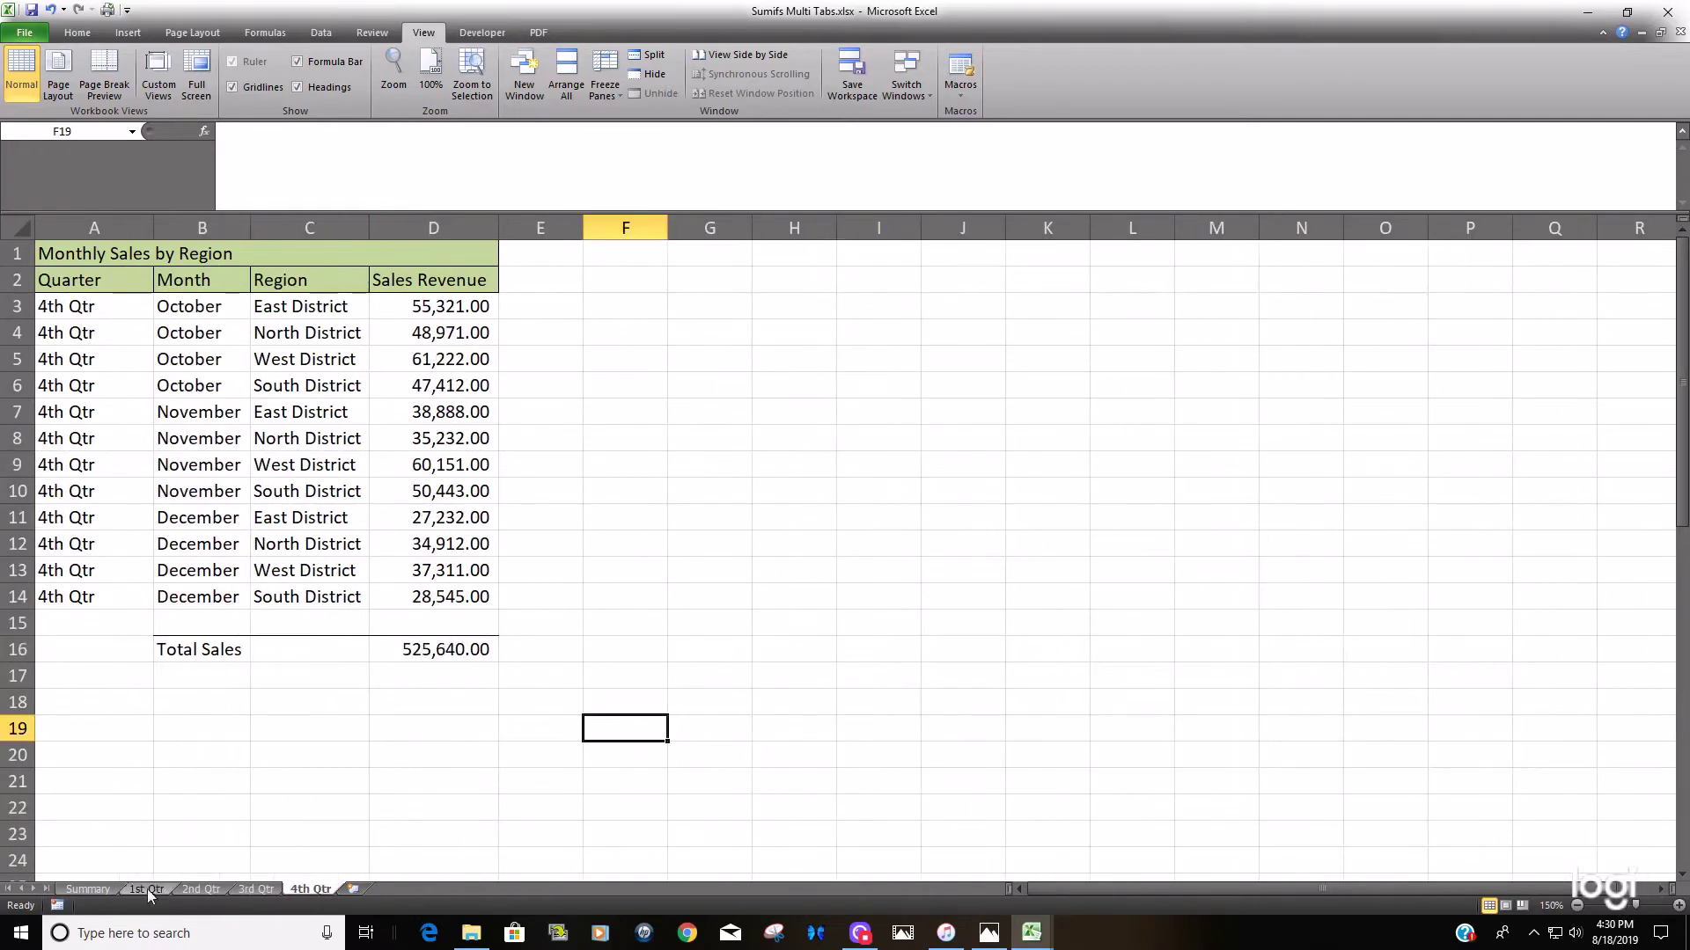
pyautogui.click(107, 890)
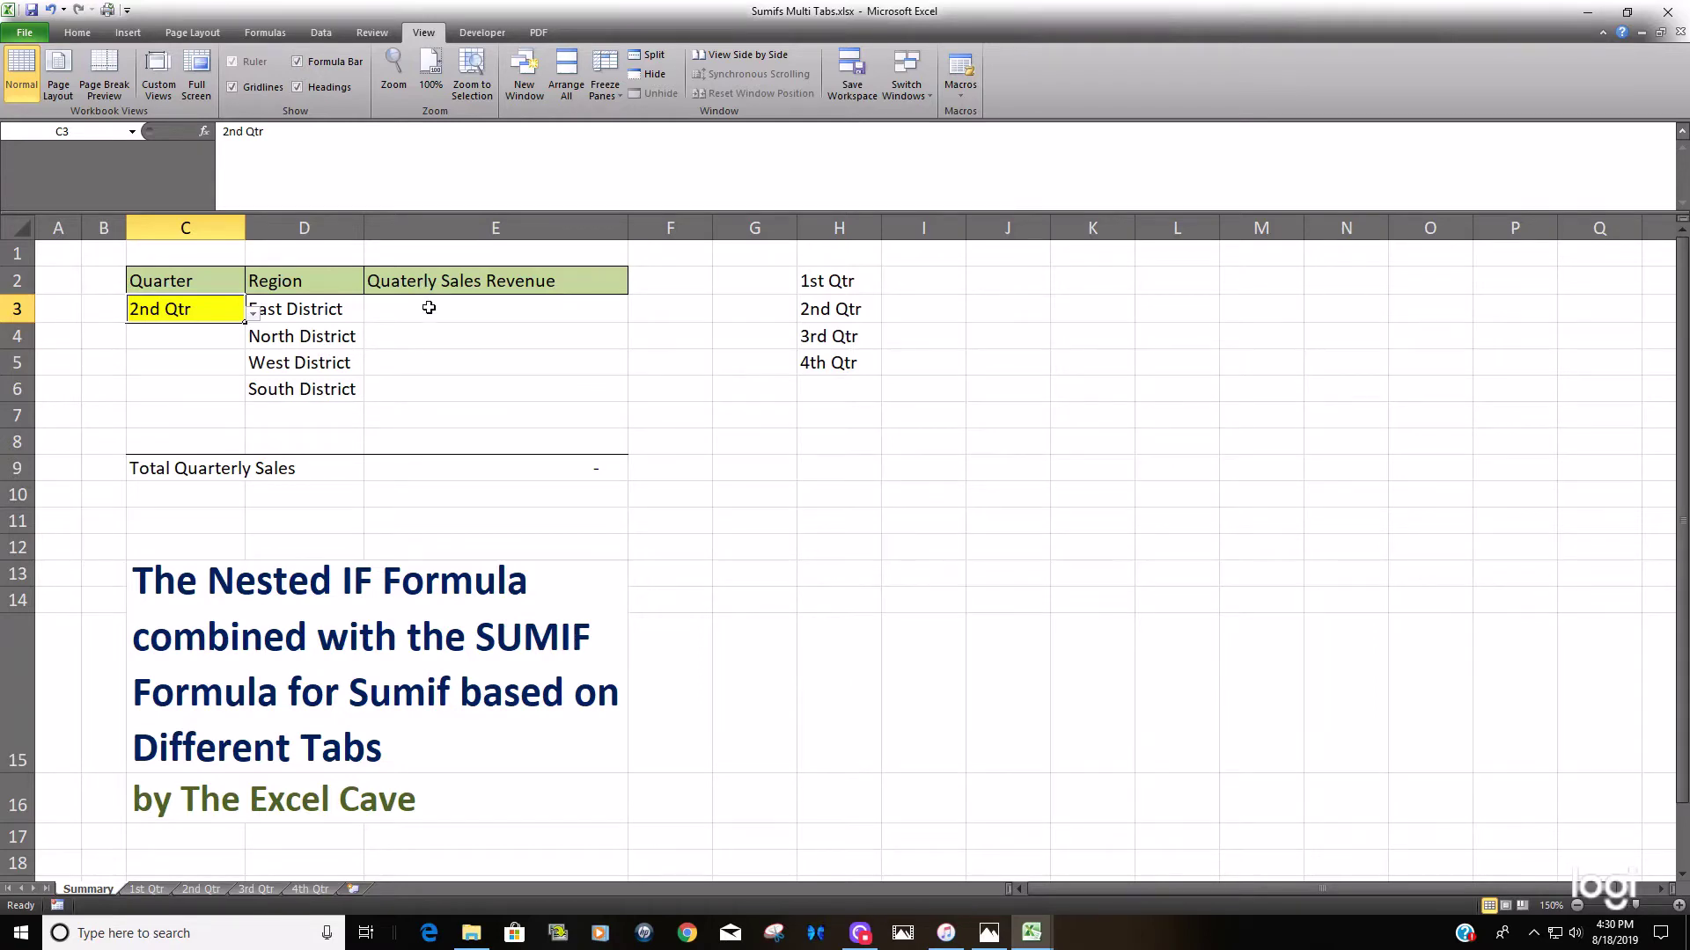
pyautogui.click(253, 314)
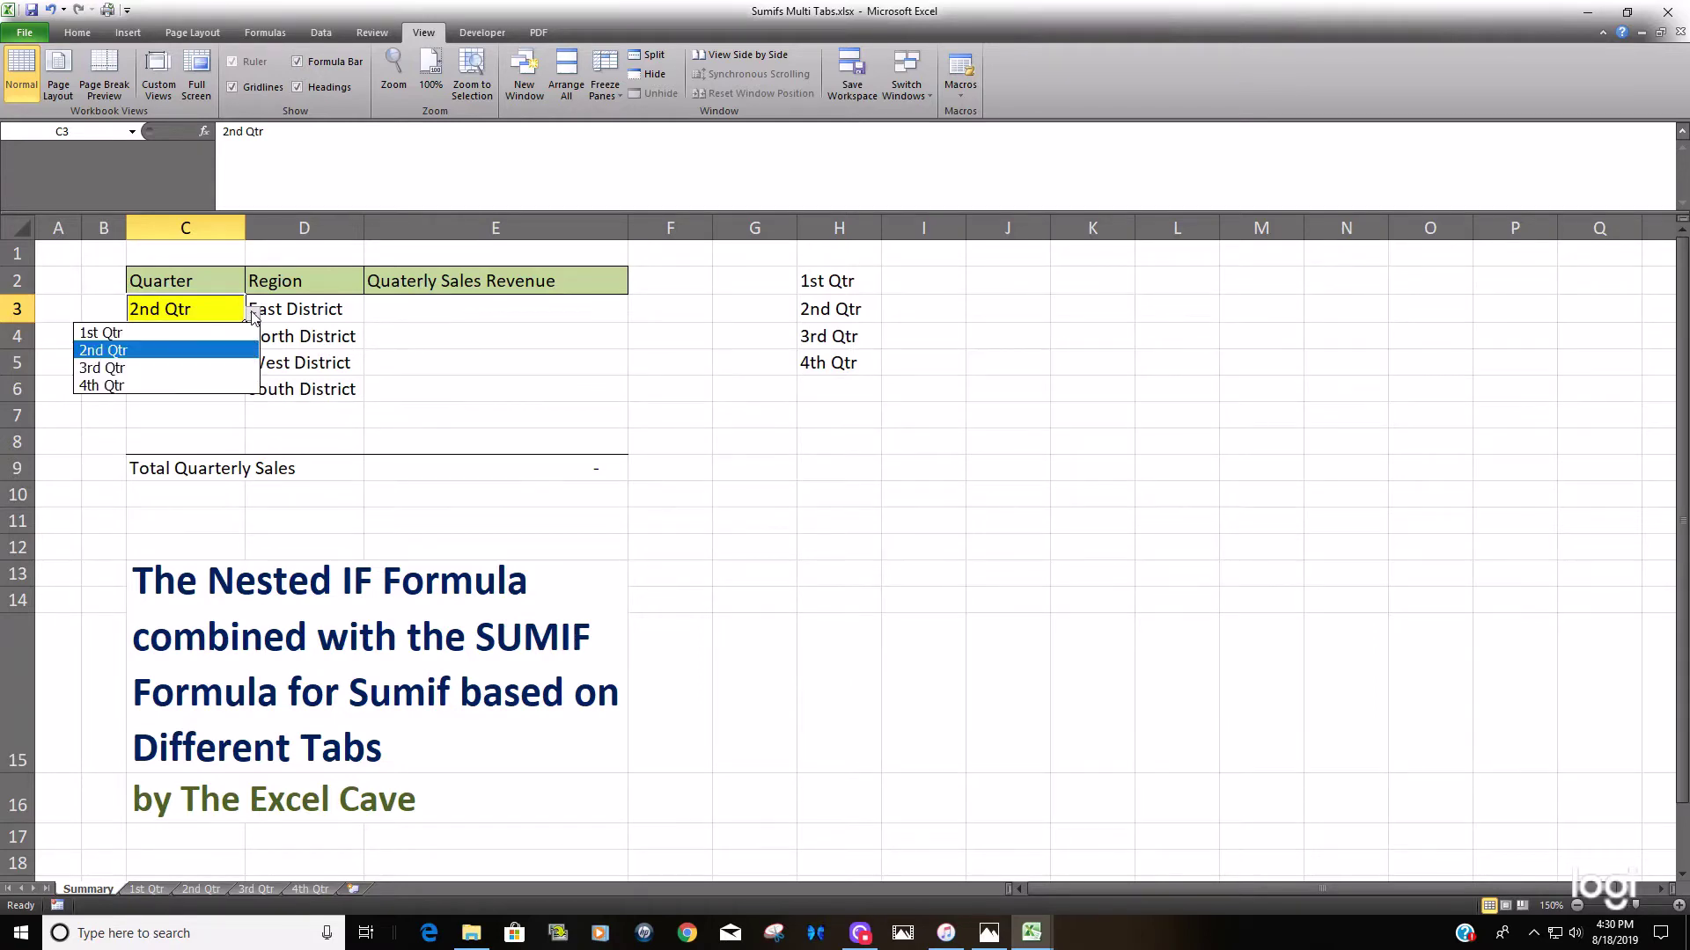
pyautogui.click(164, 332)
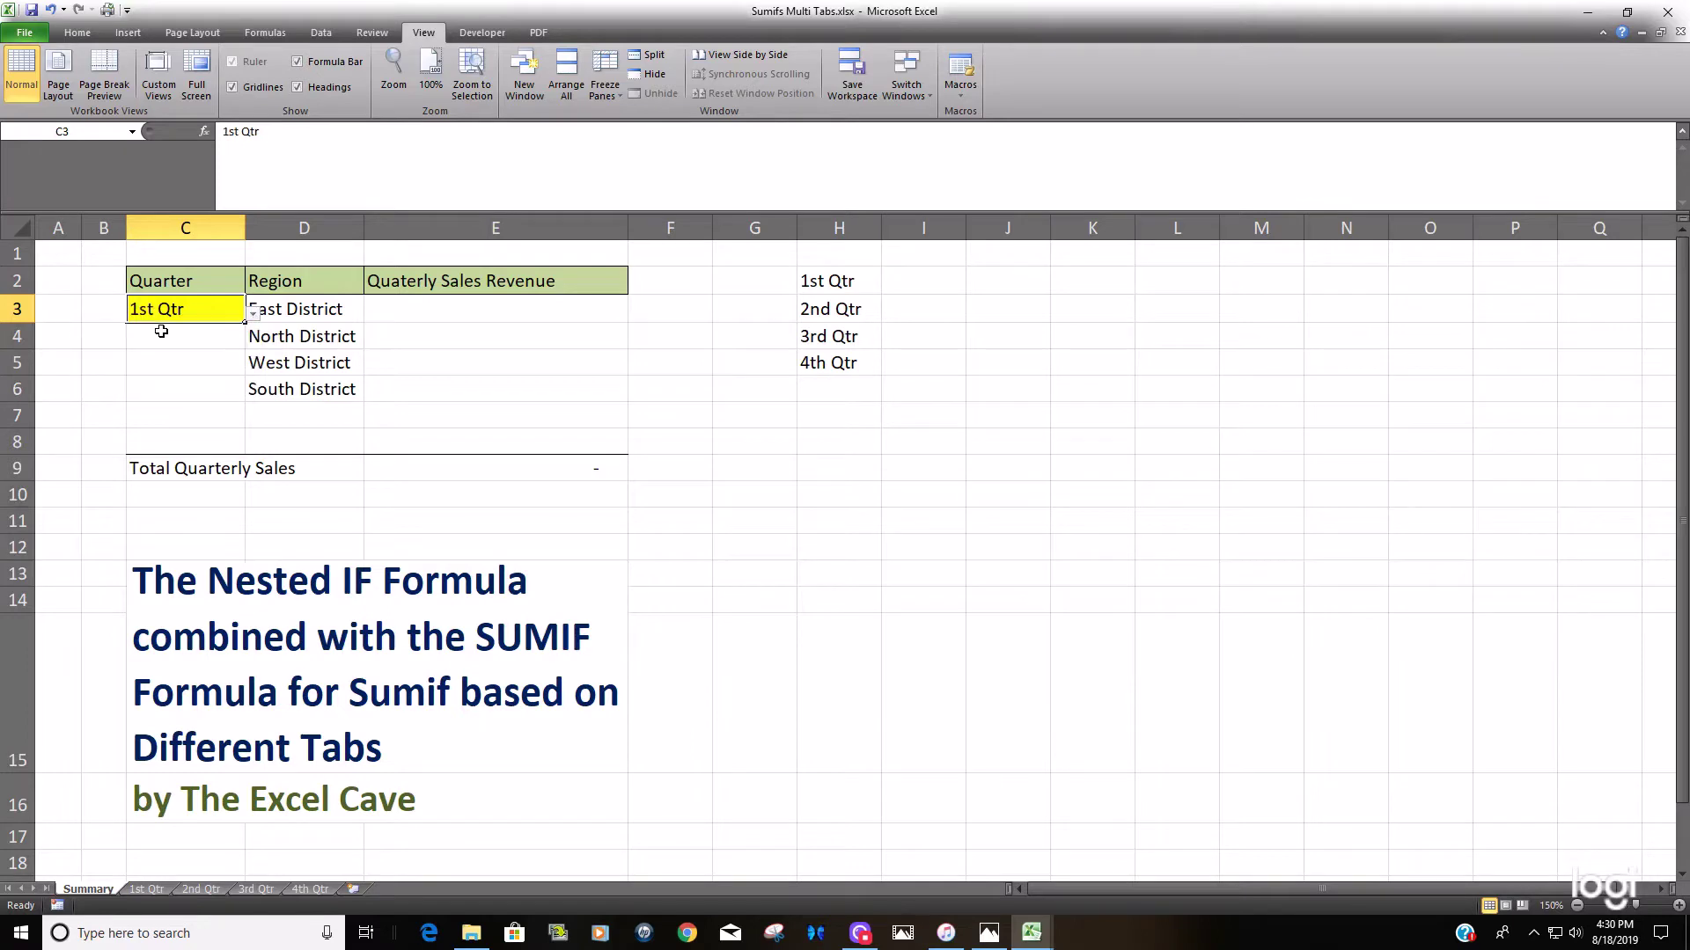
# Step: Start E3's formula as =IF($C$3="1st Qtr",Sumif(
pyautogui.click(400, 315)
pyautogui.write('=')
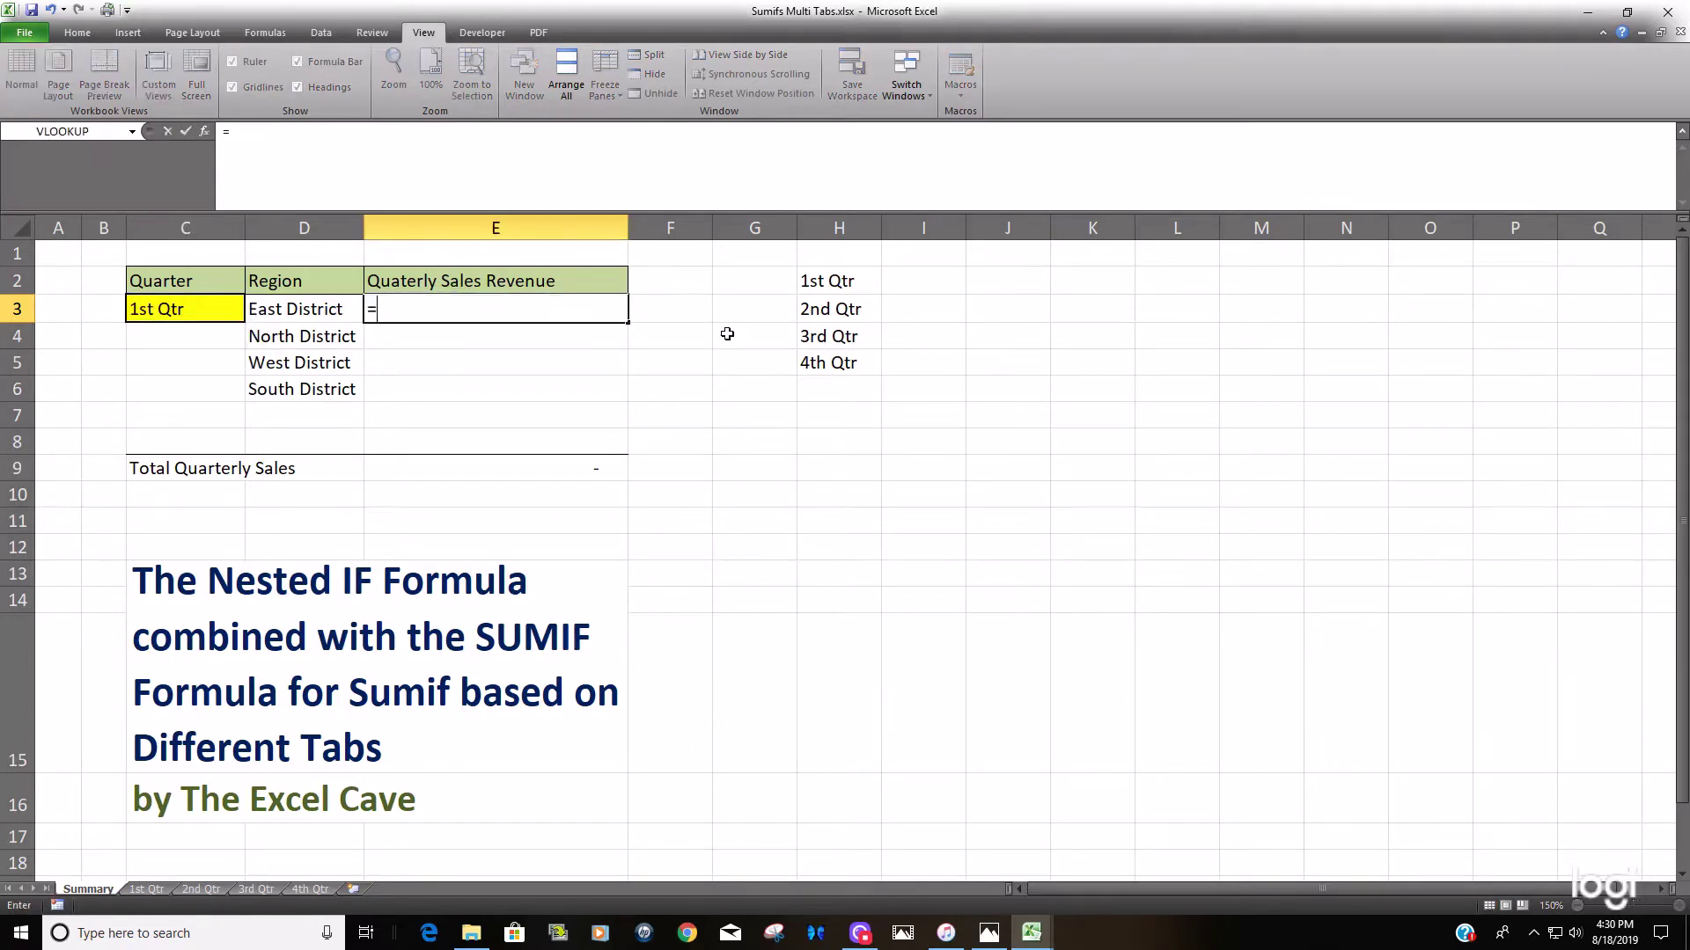
pyautogui.write('IF')
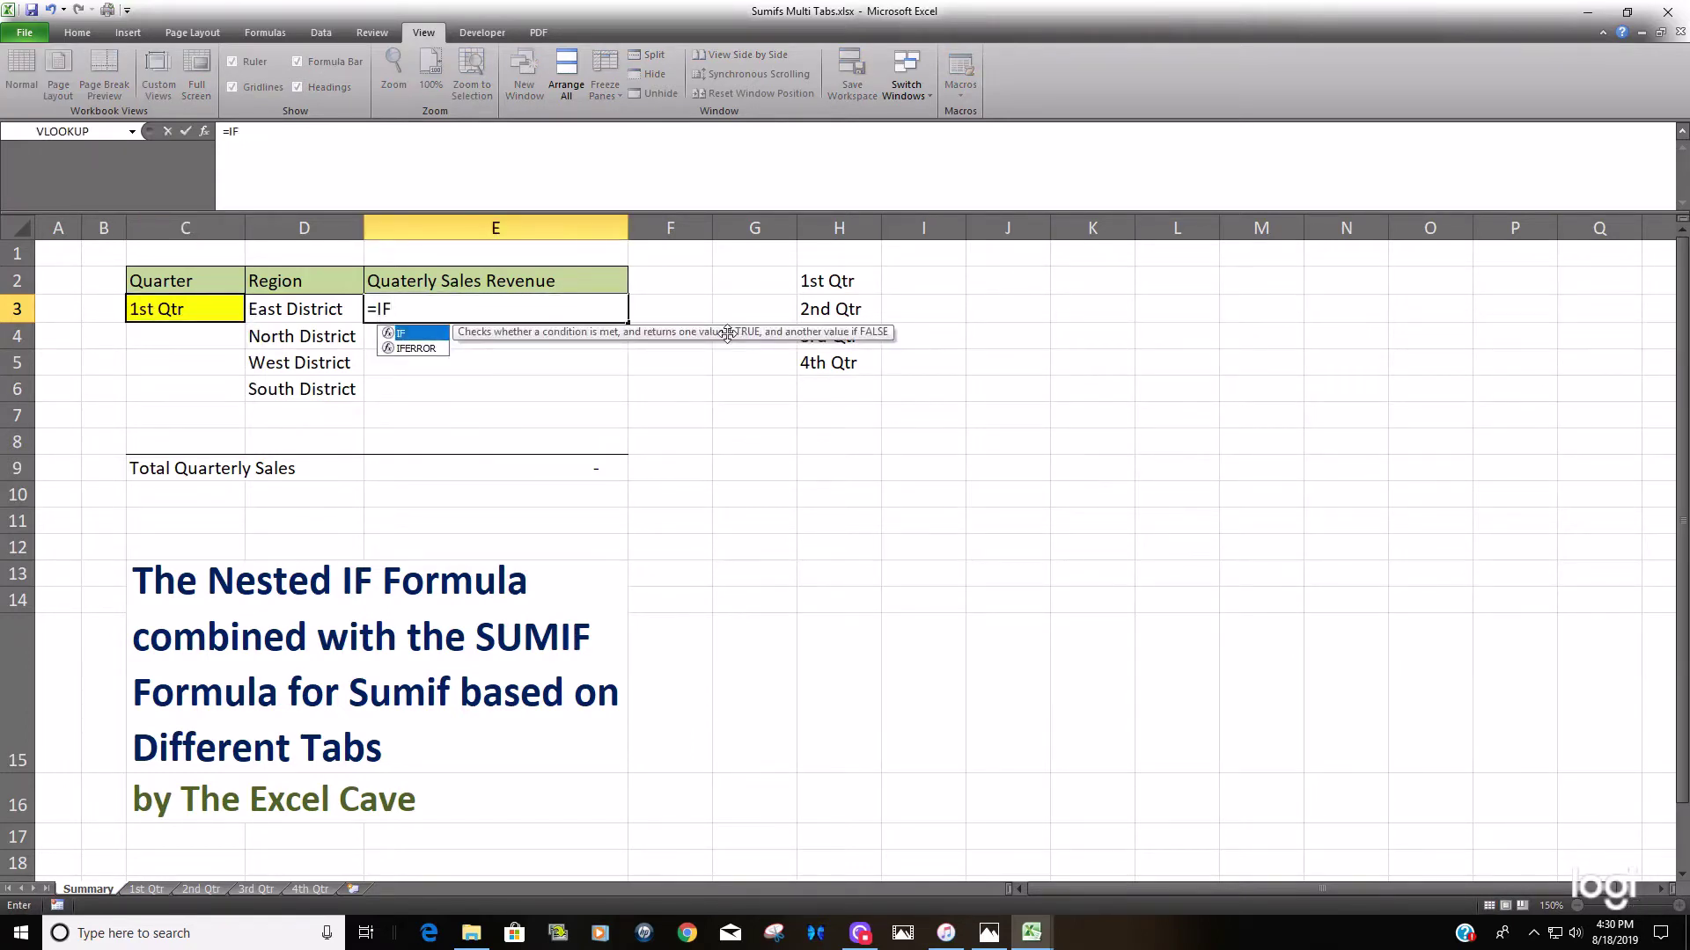
pyautogui.write('(')
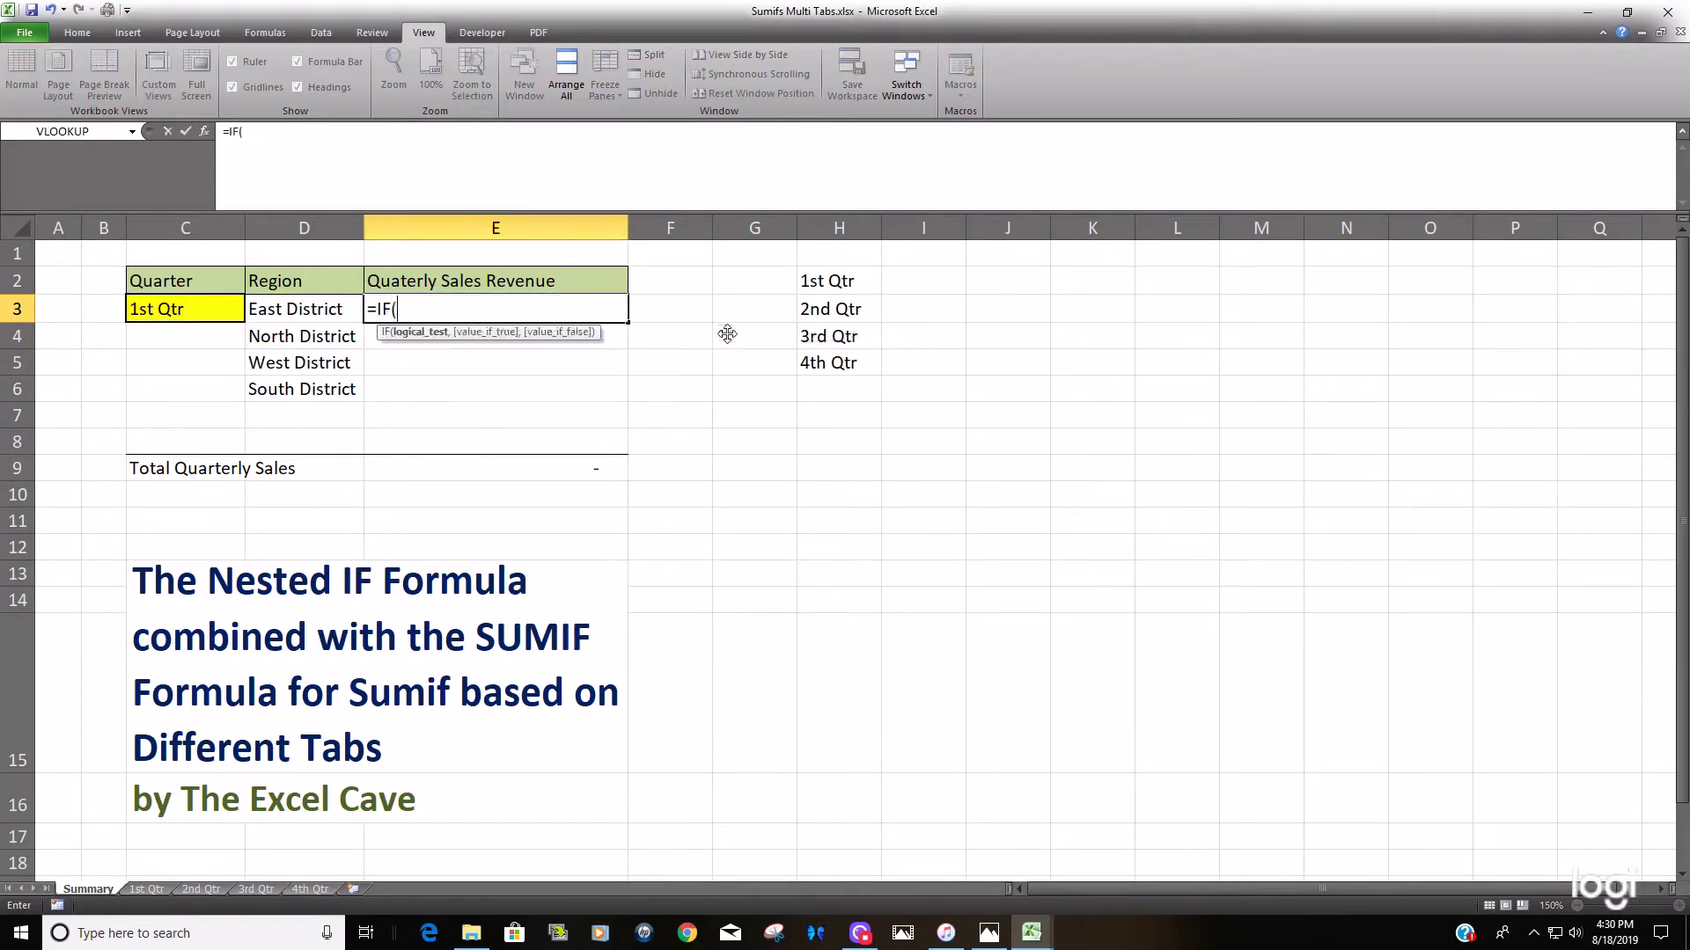
pyautogui.click(183, 310)
pyautogui.press('F4')
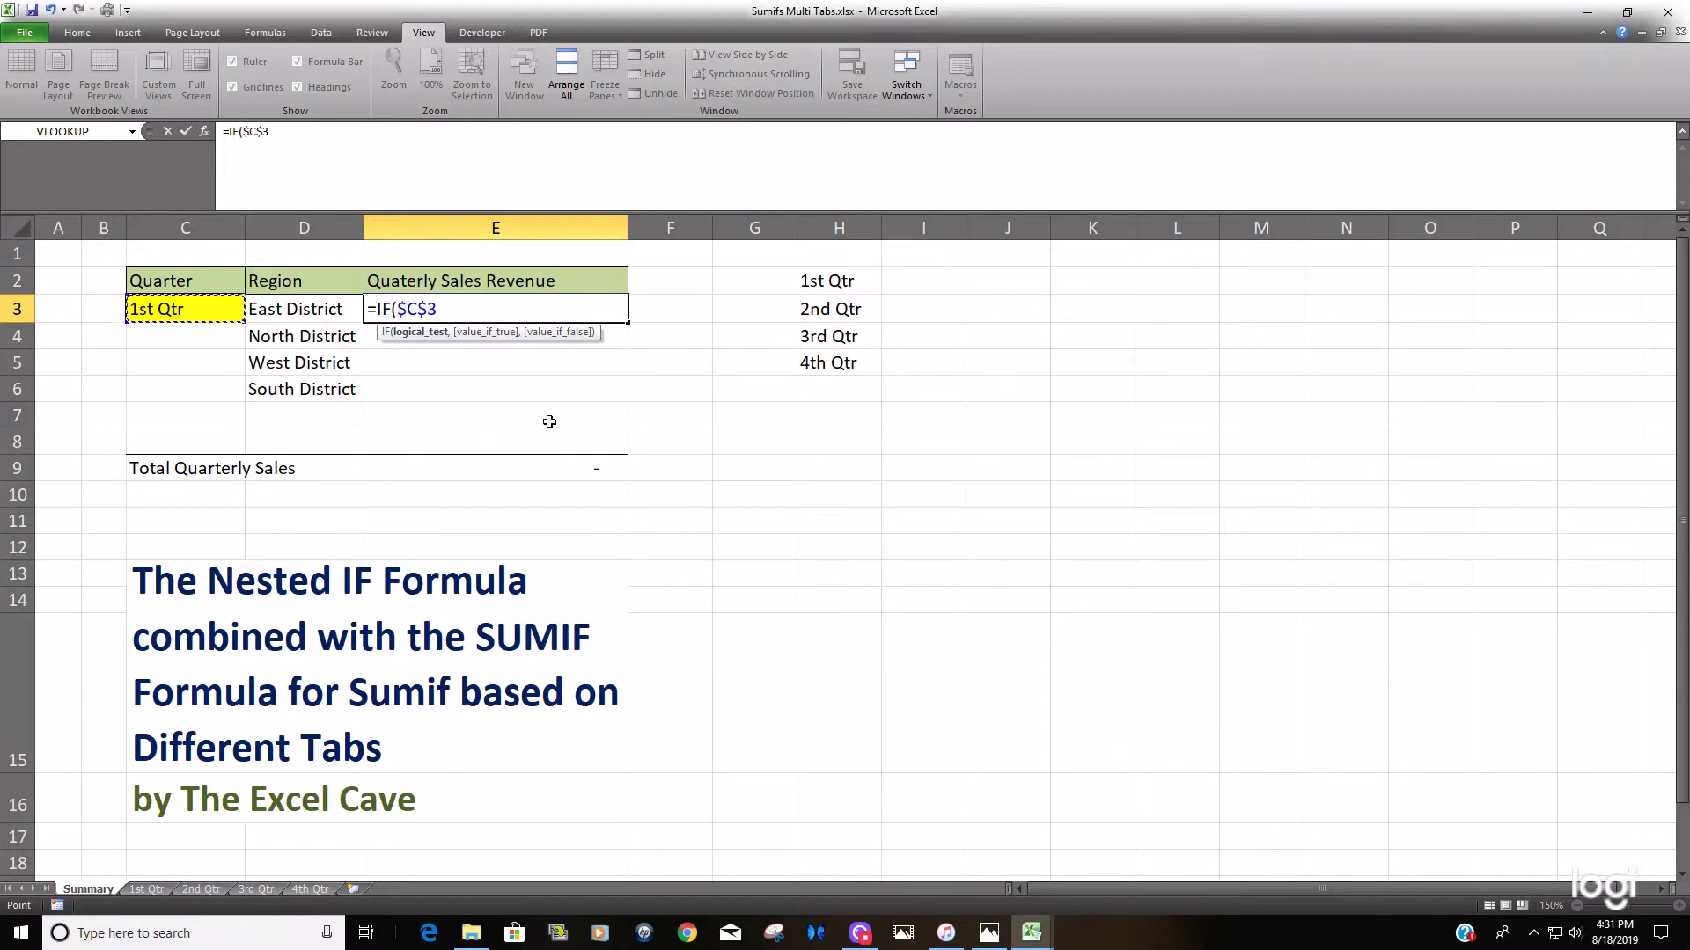
pyautogui.write('="1st Qtr"')
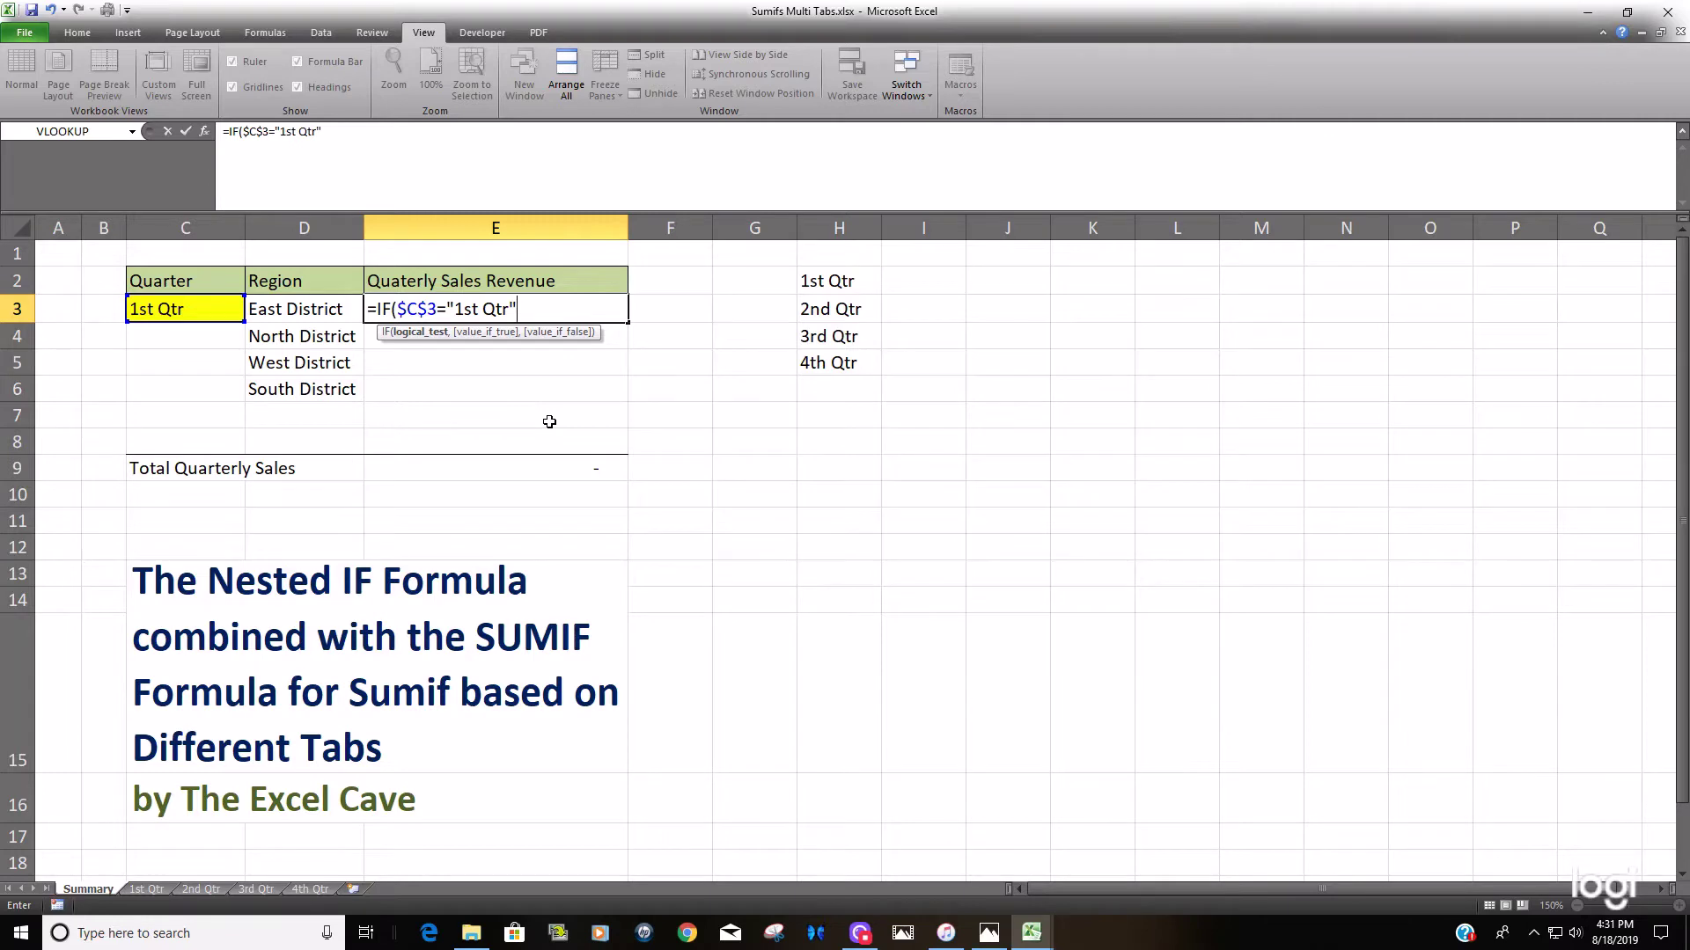
pyautogui.write(',')
pyautogui.write('Sumif')
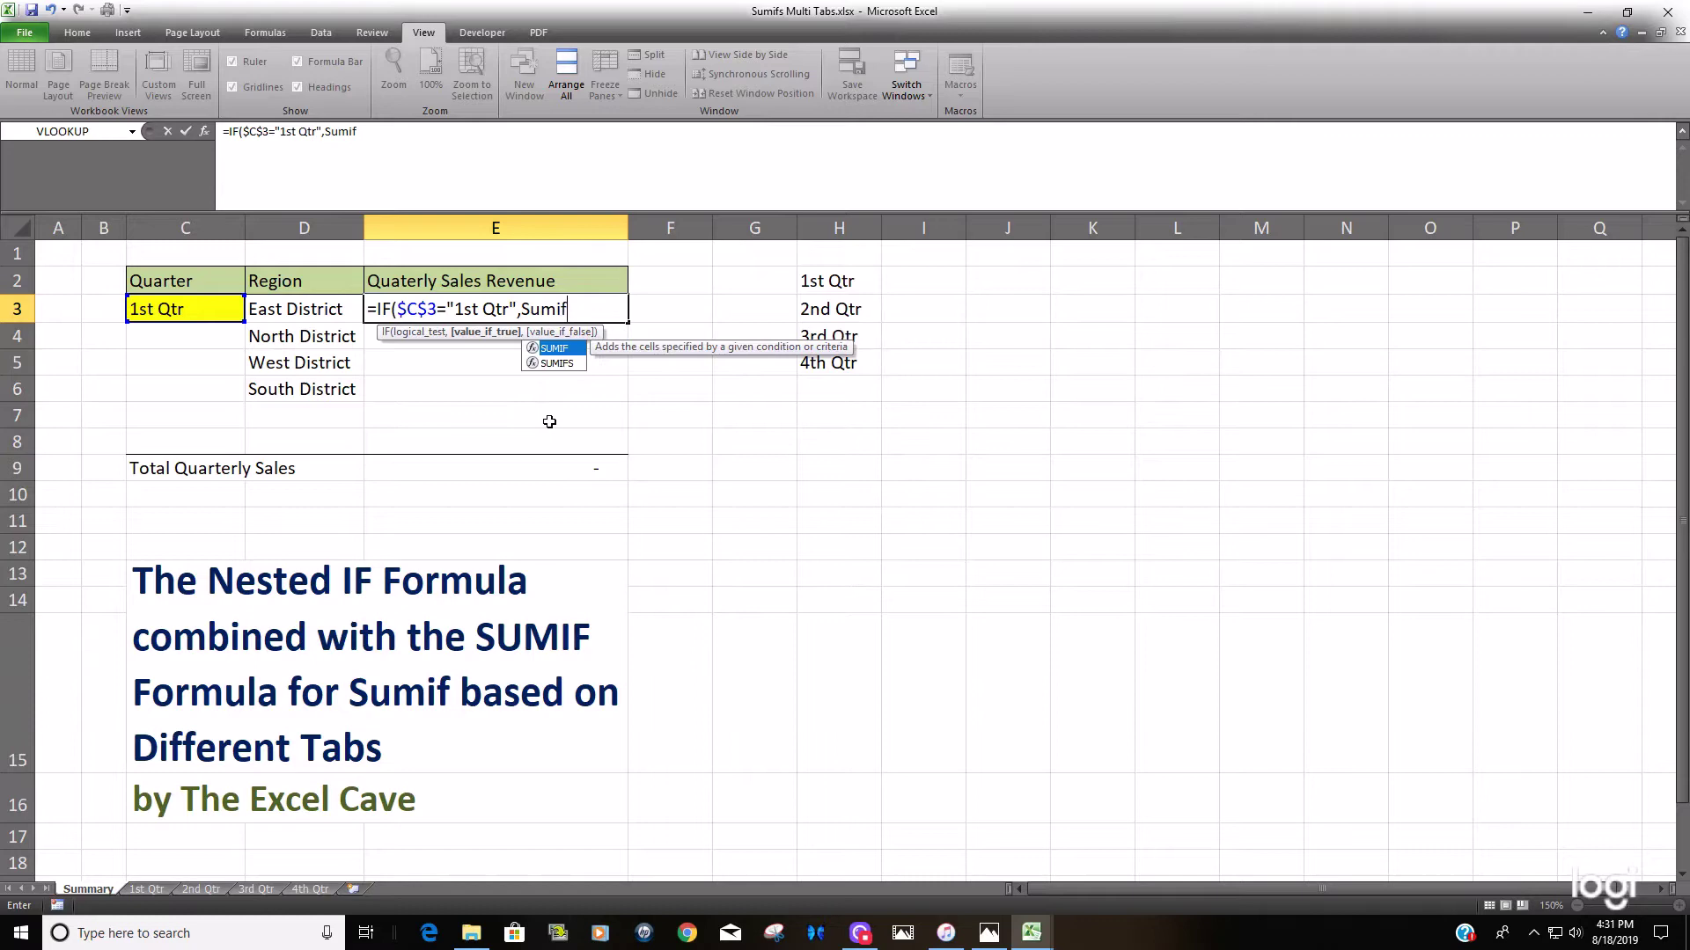
pyautogui.write('(')
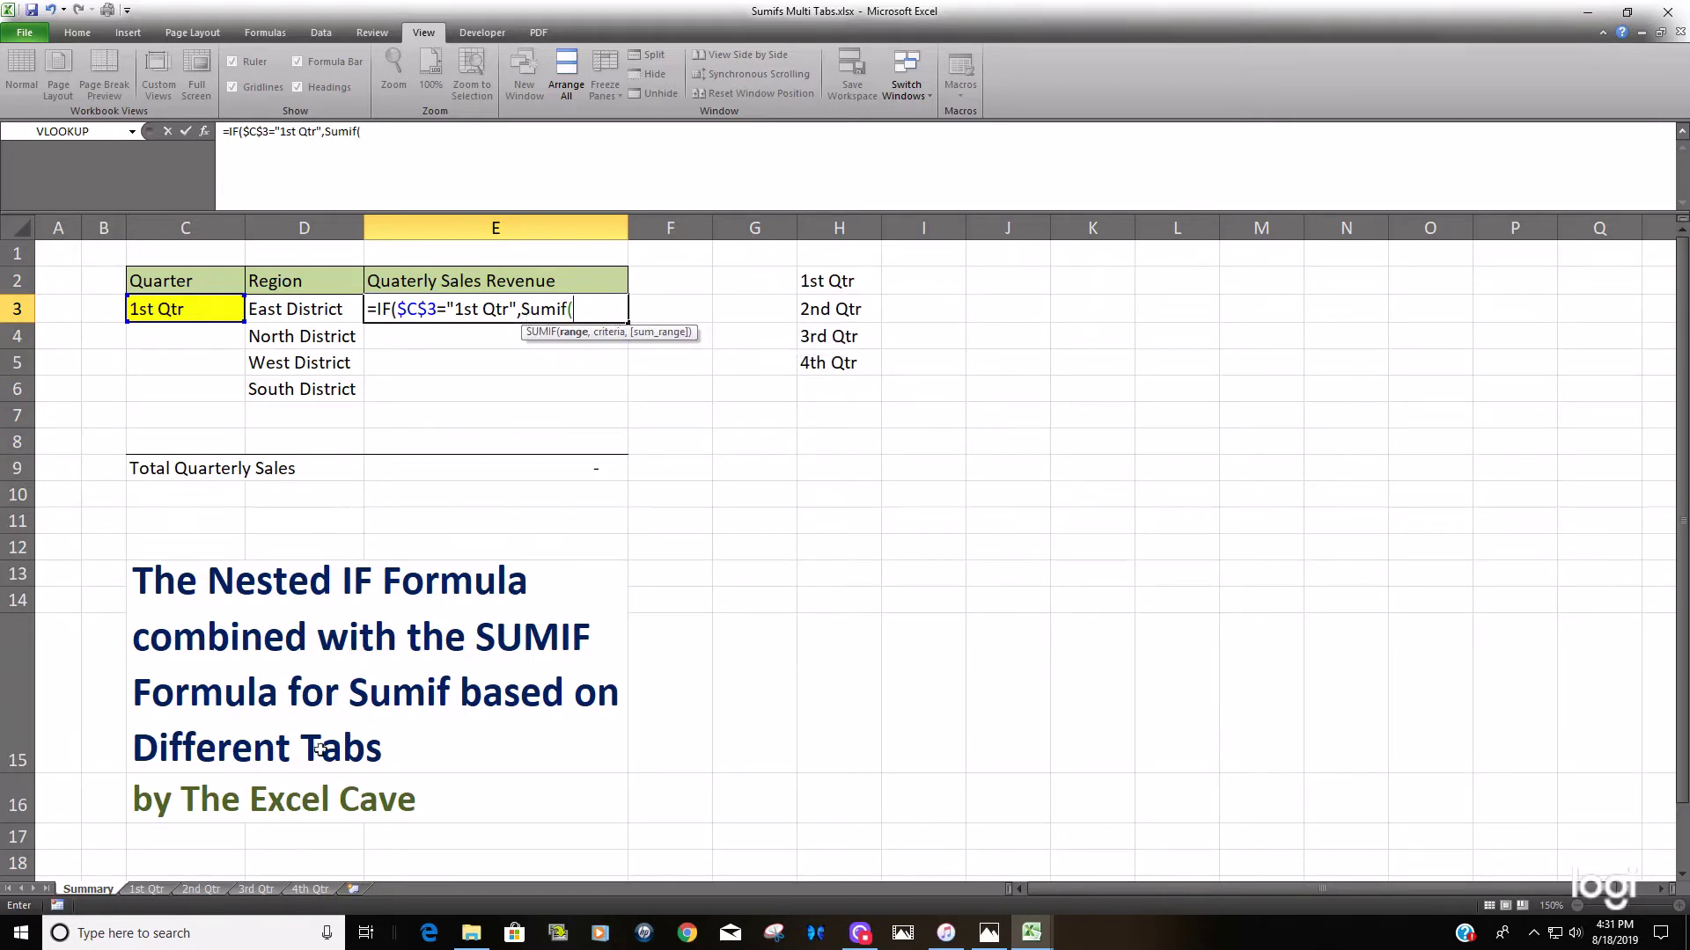
# Step: Give the SUMIF '1st Qtr'!$C:$C as its range and Summary!D3 as its criteria
pyautogui.click(147, 889)
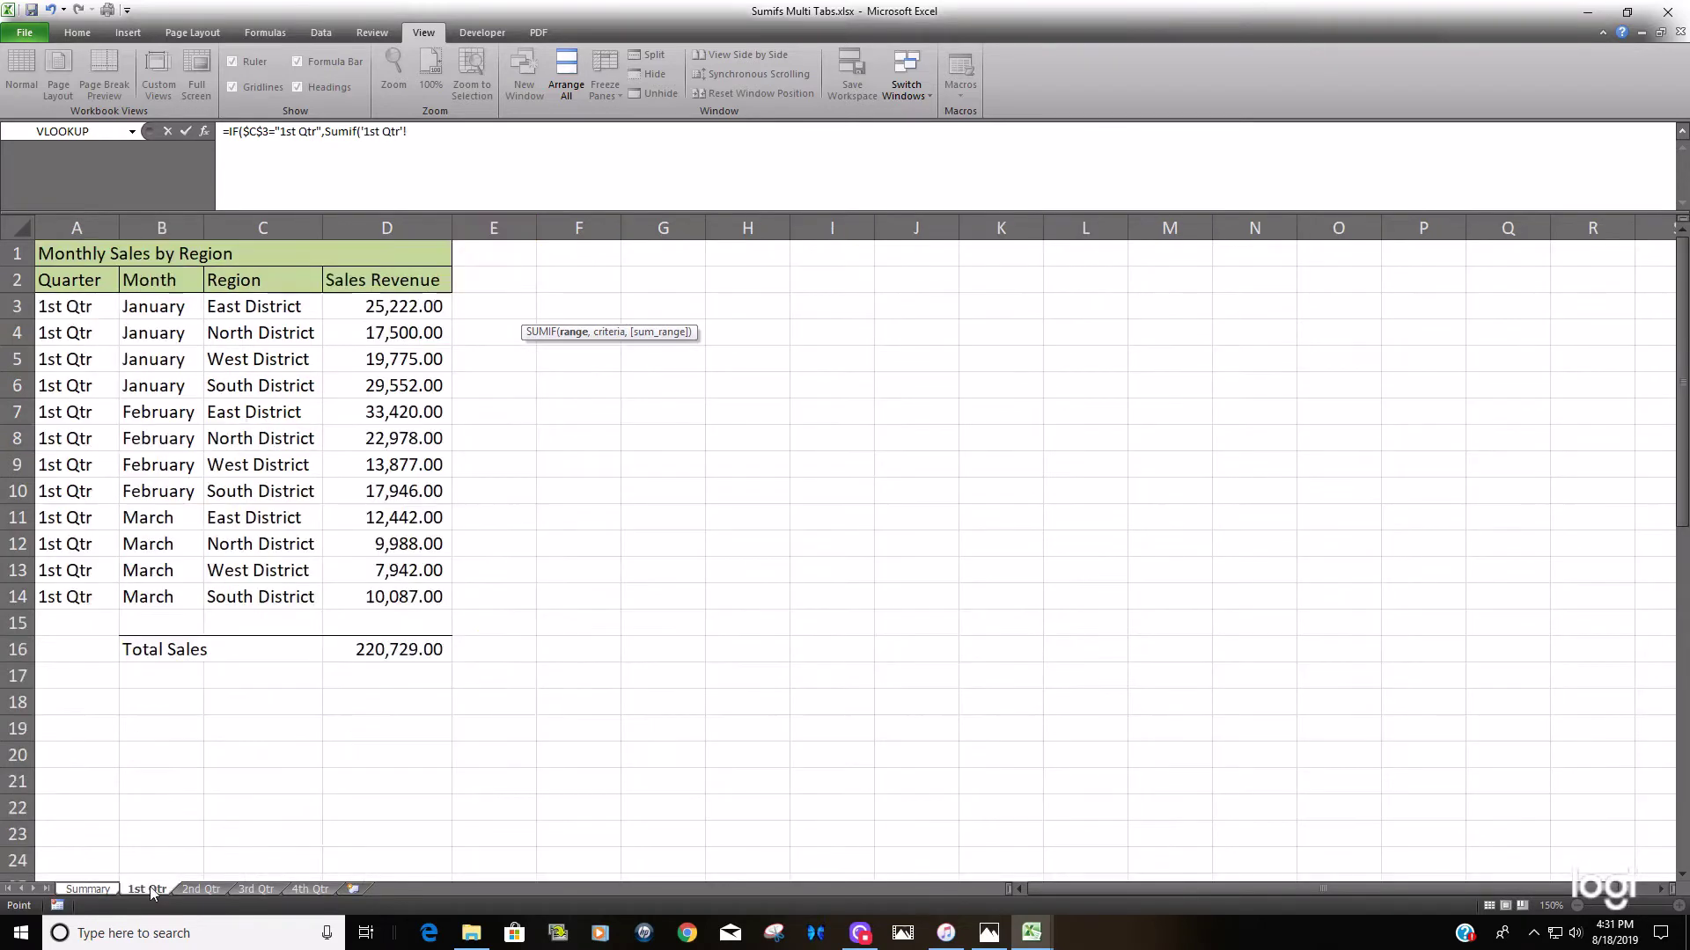
pyautogui.click(262, 228)
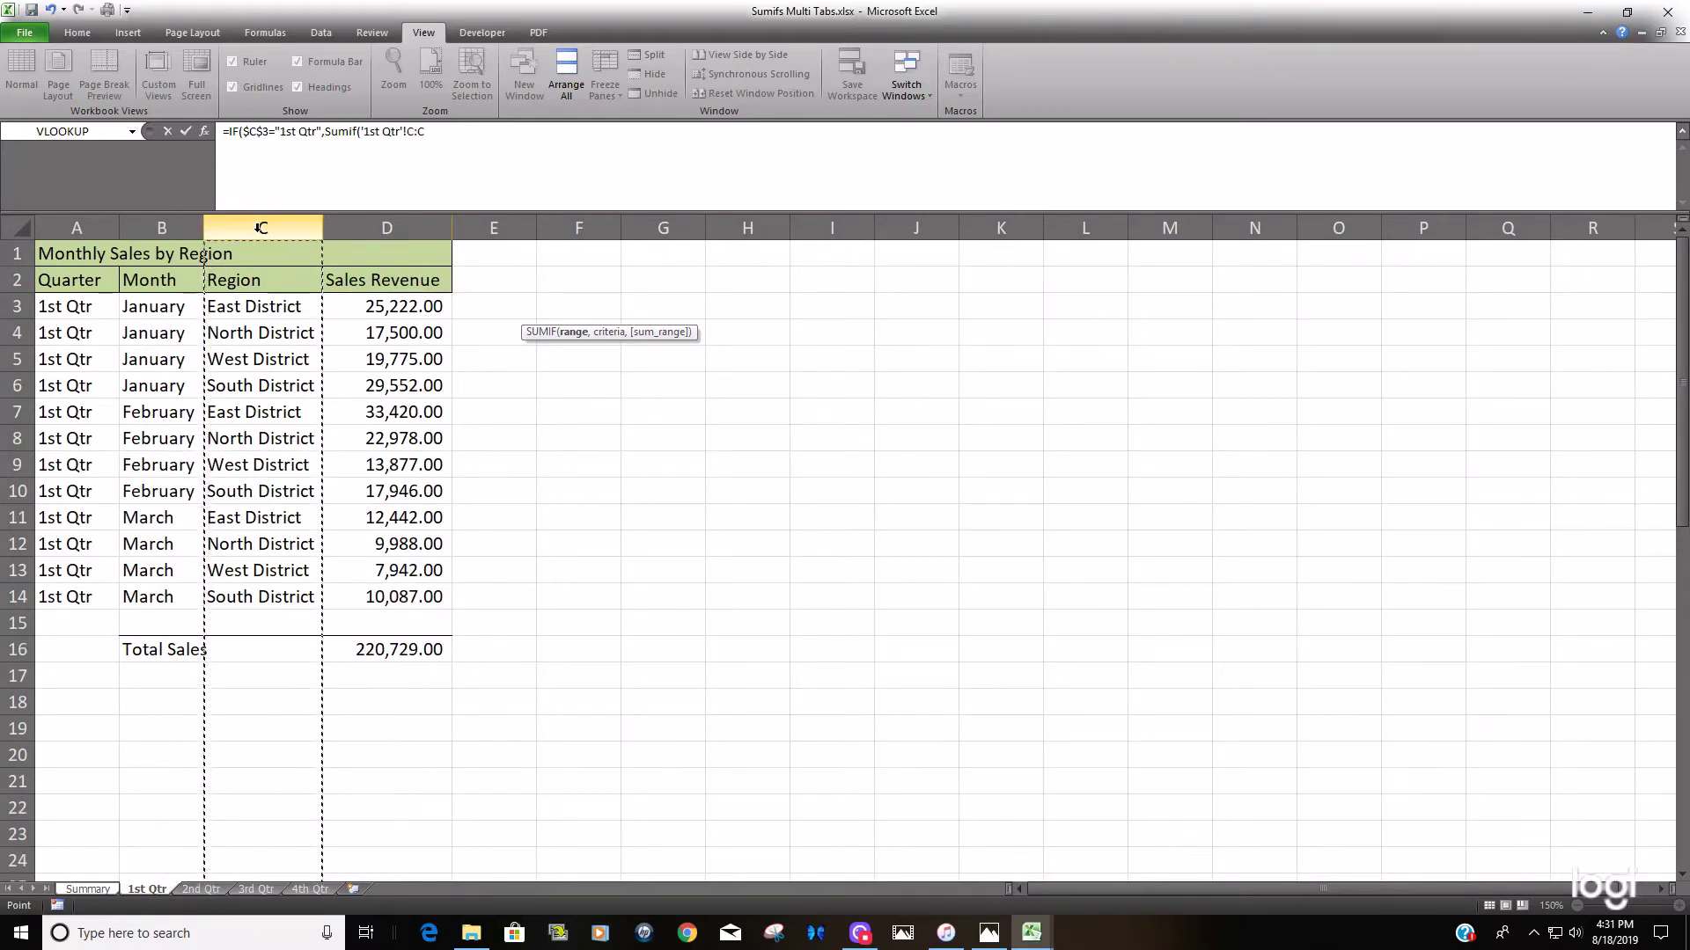
pyautogui.press('F4')
pyautogui.write(',')
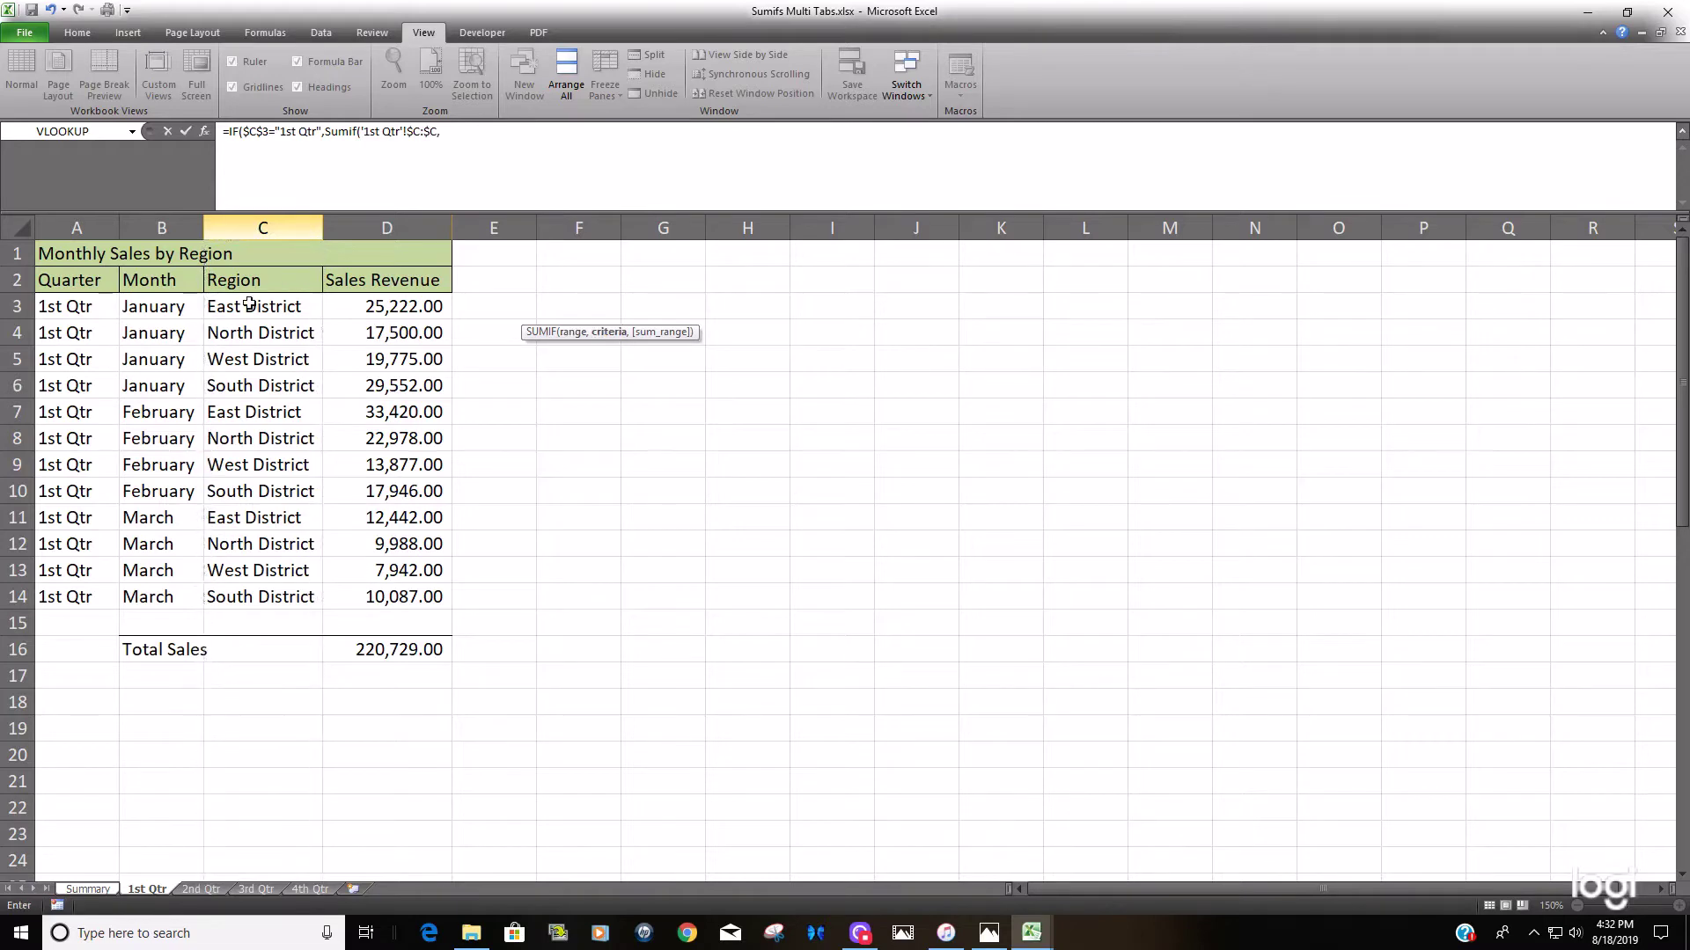
pyautogui.click(86, 889)
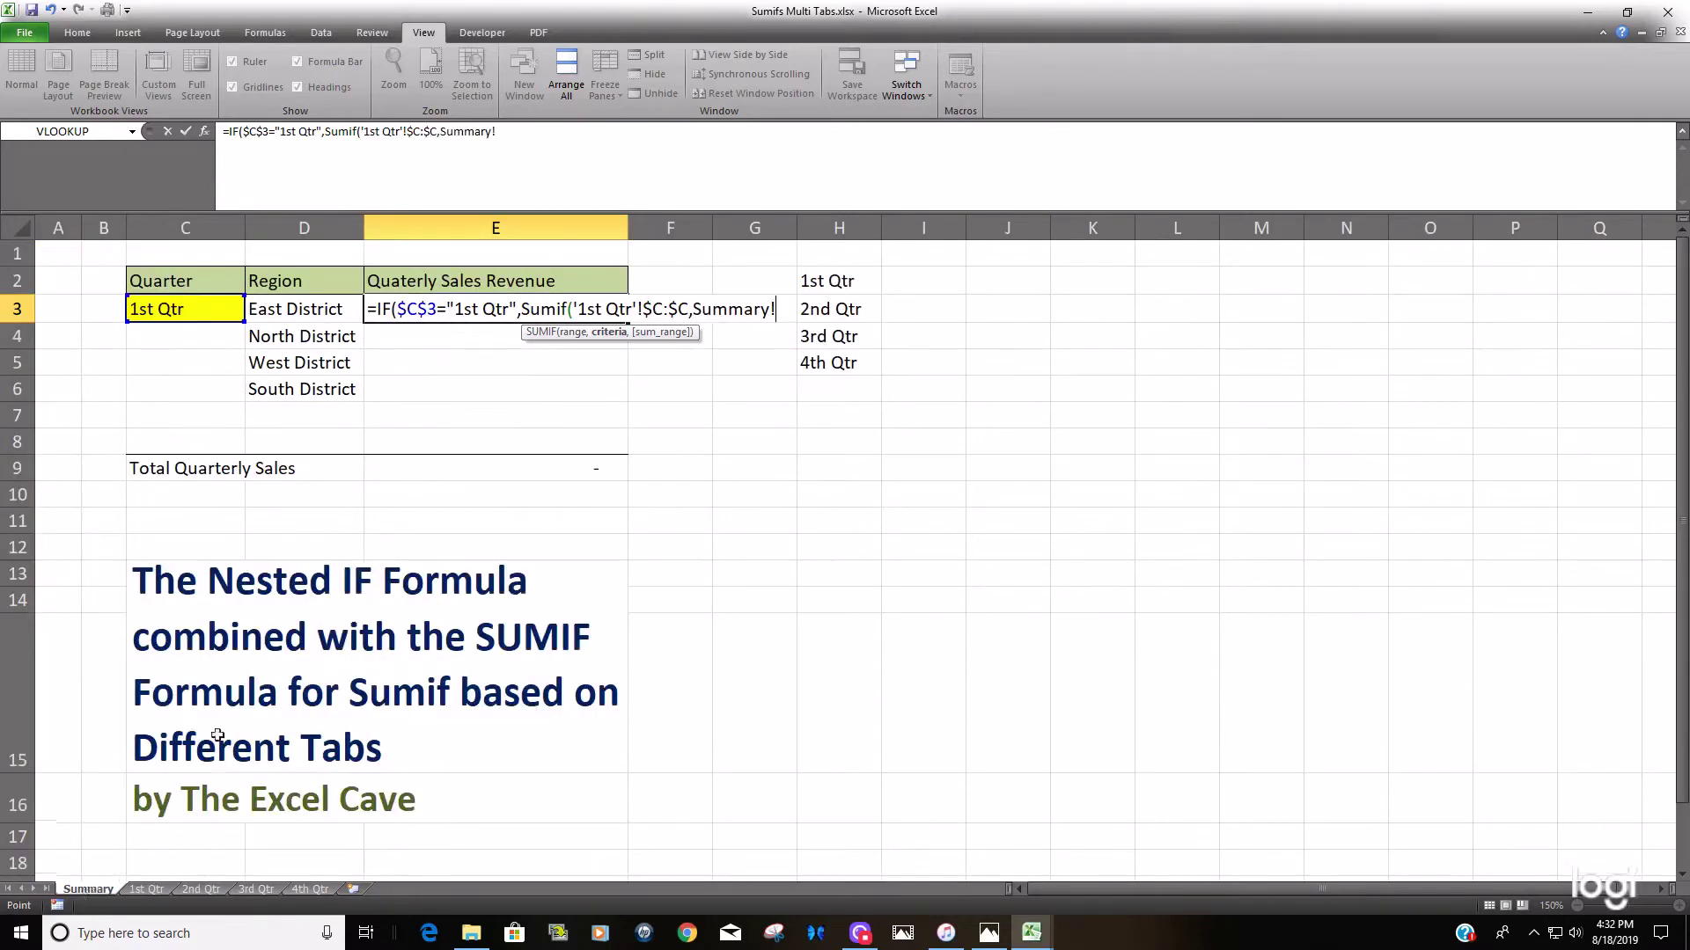
pyautogui.click(295, 310)
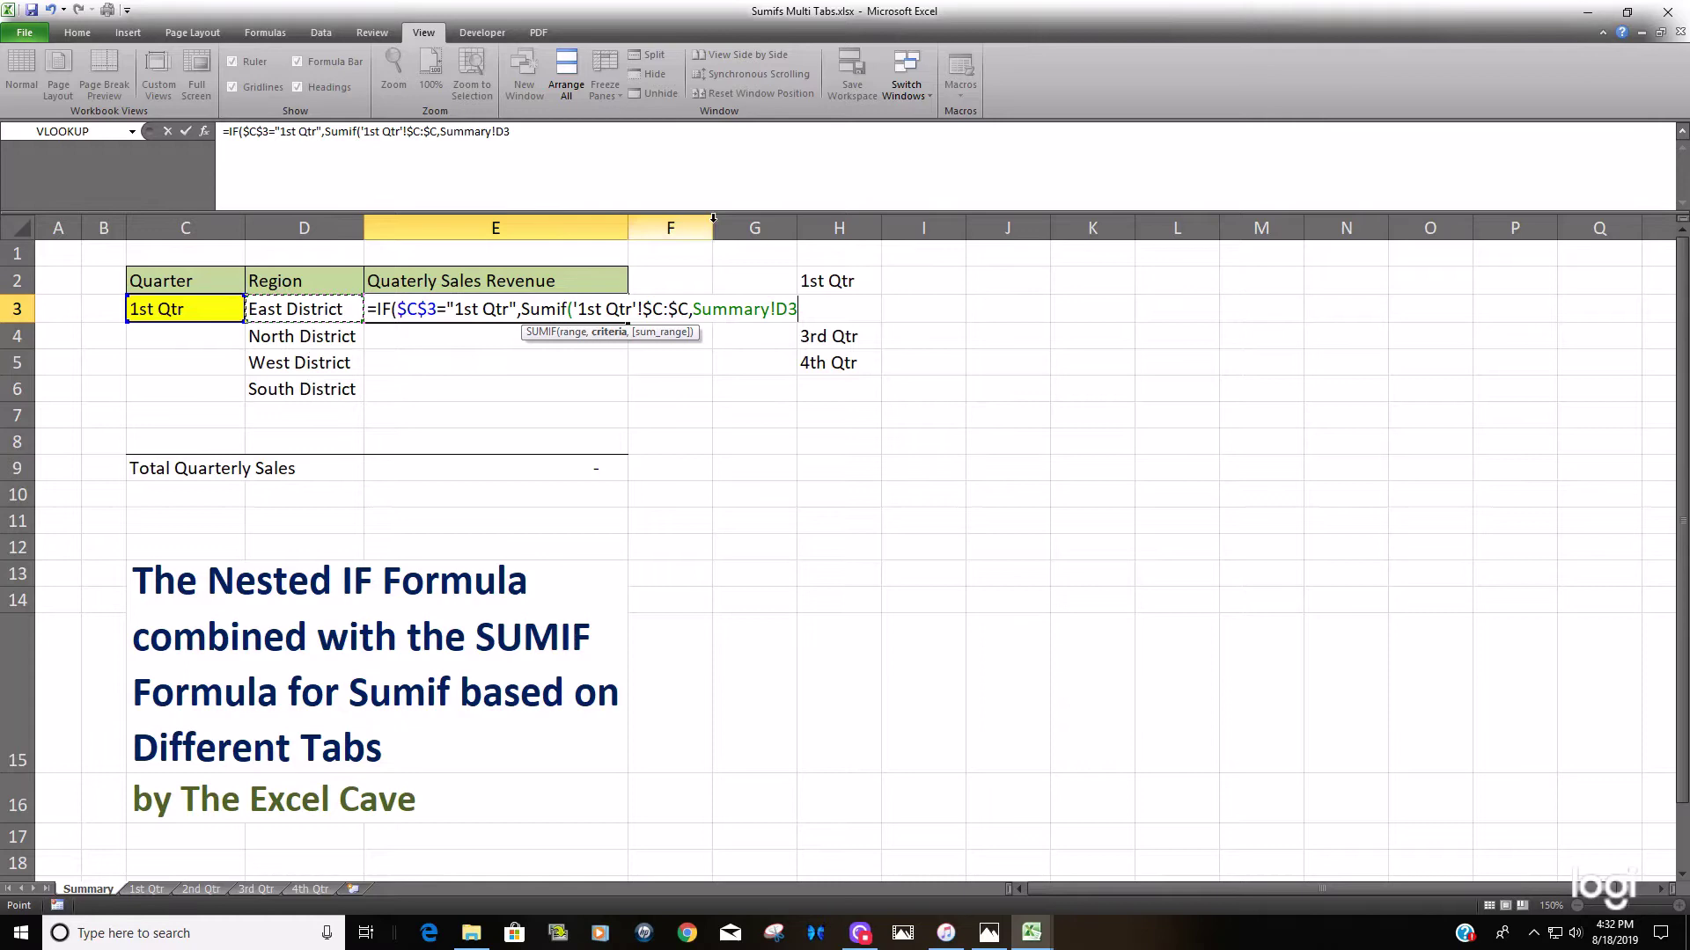
# Step: Add '1st Qtr'!$D:$D as the sum range and close the SUMIF
pyautogui.click(590, 134)
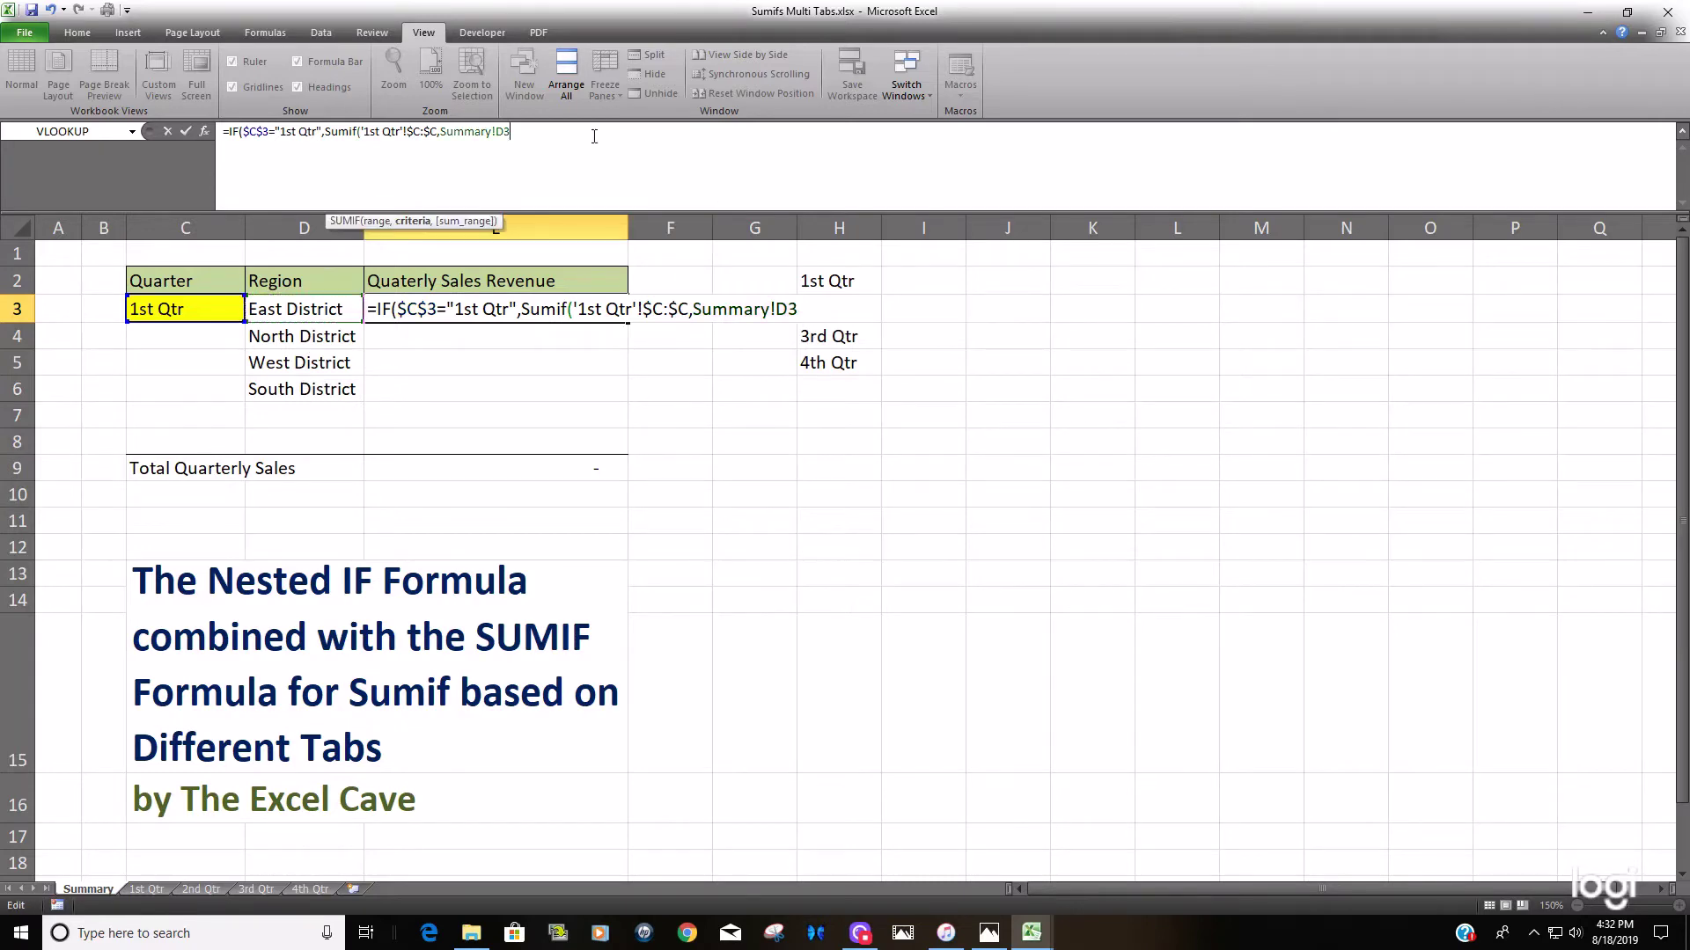
pyautogui.write(',')
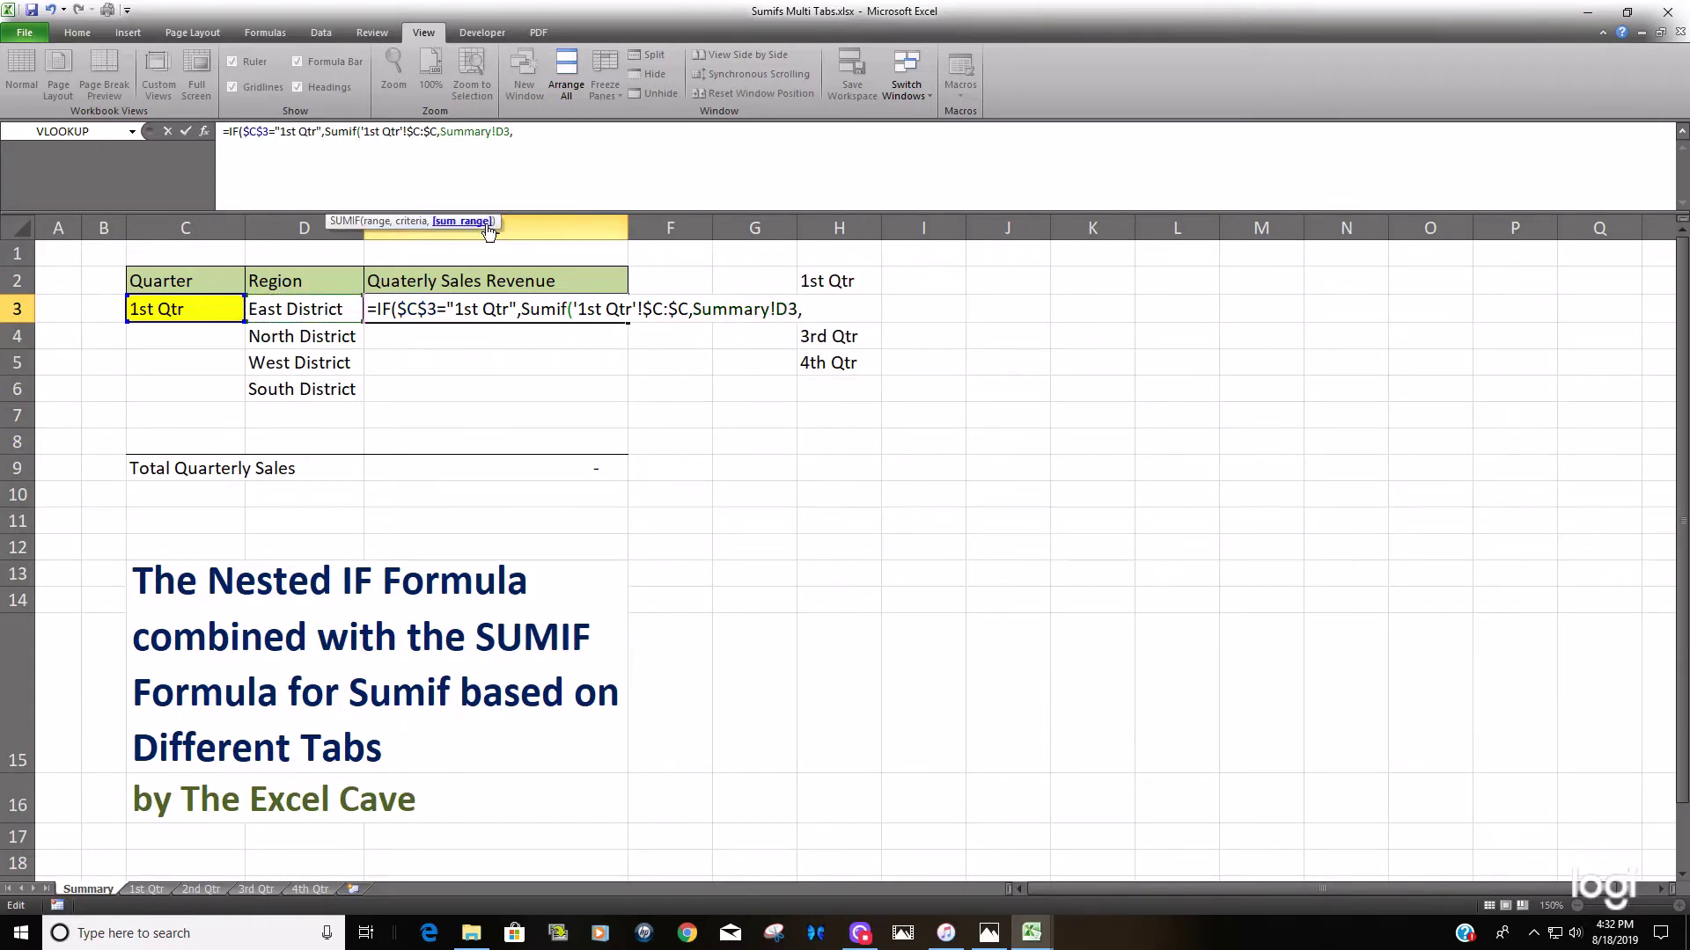
pyautogui.click(157, 890)
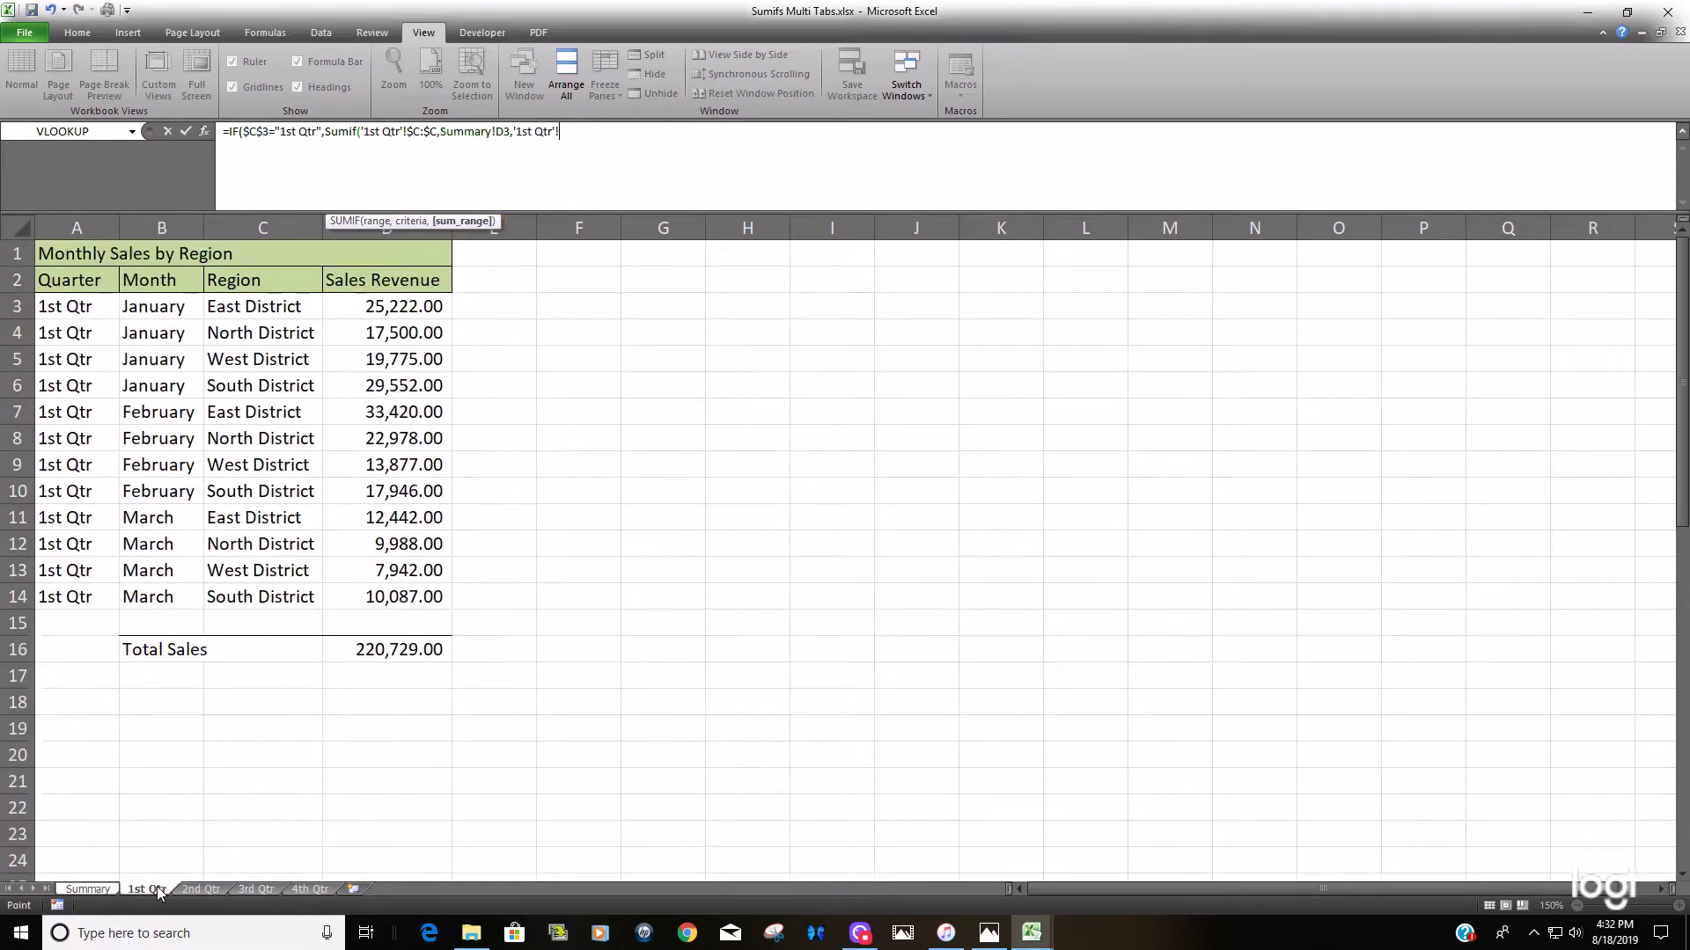
pyautogui.click(362, 230)
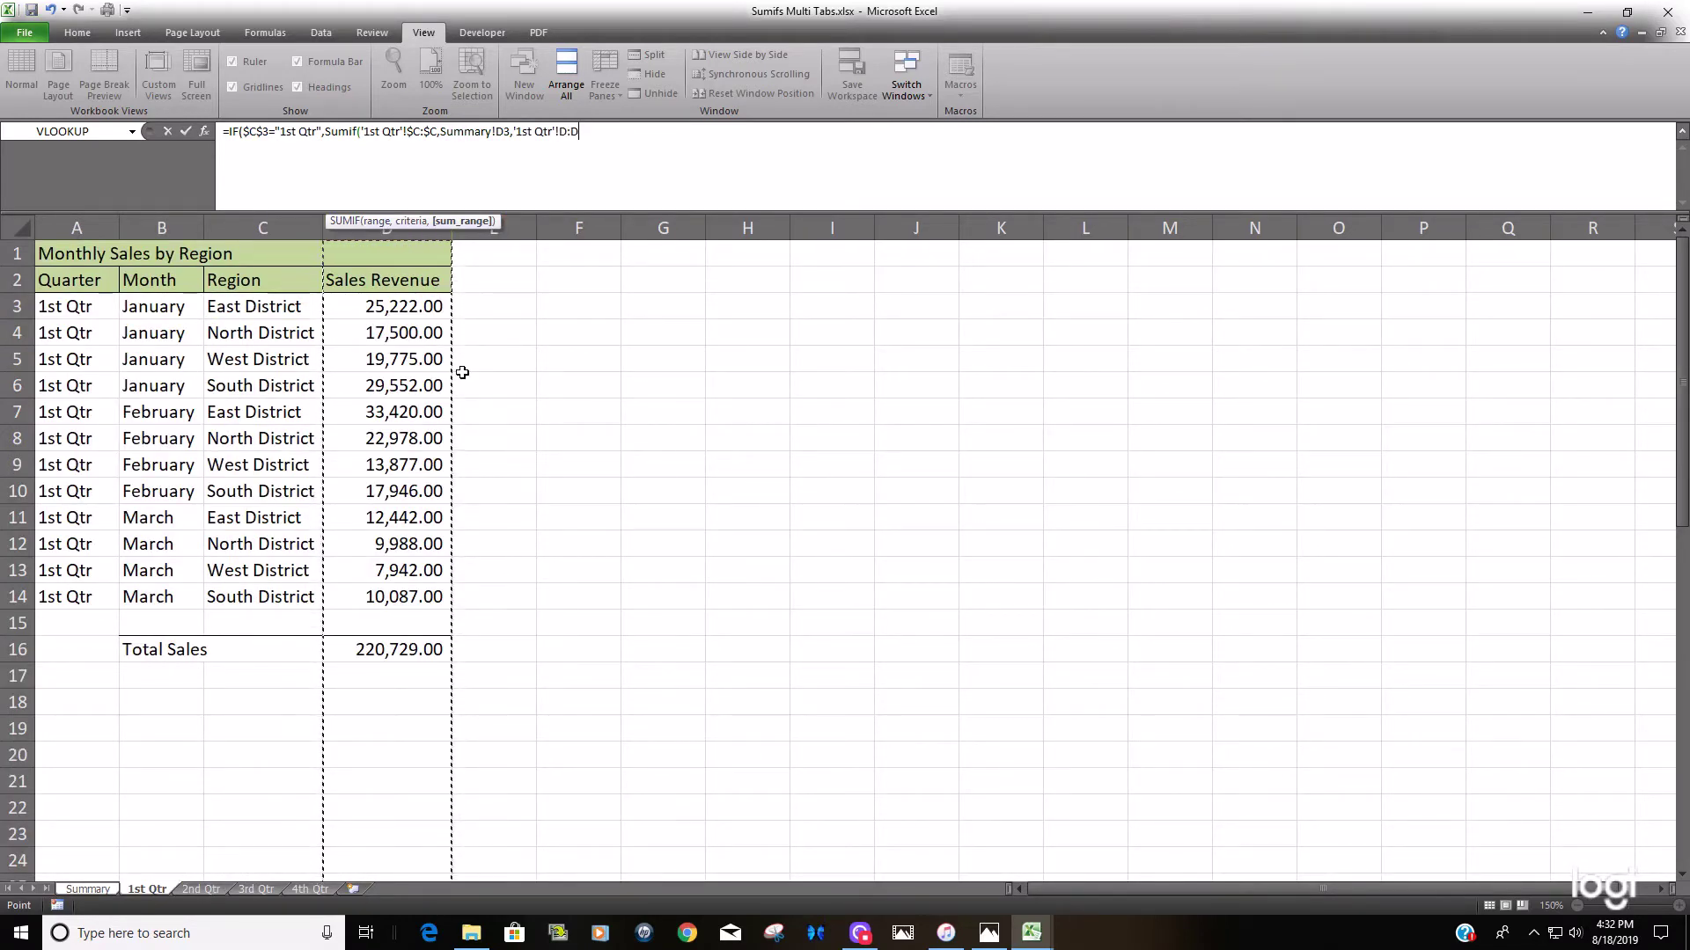
pyautogui.press('F4')
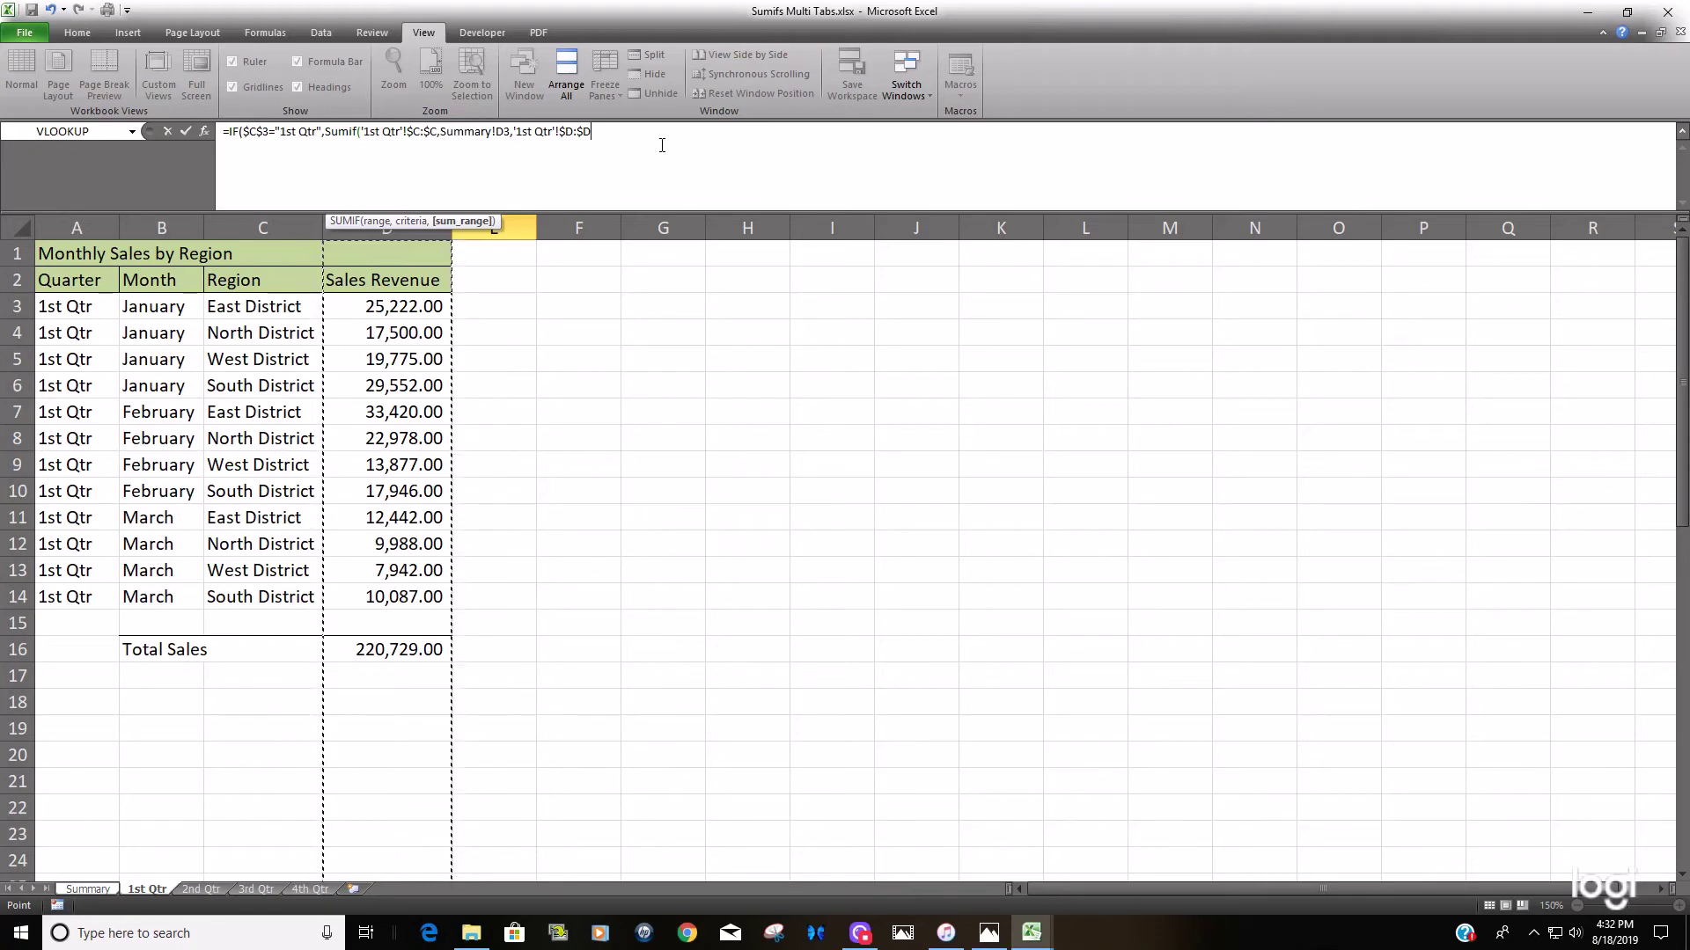
pyautogui.write(')')
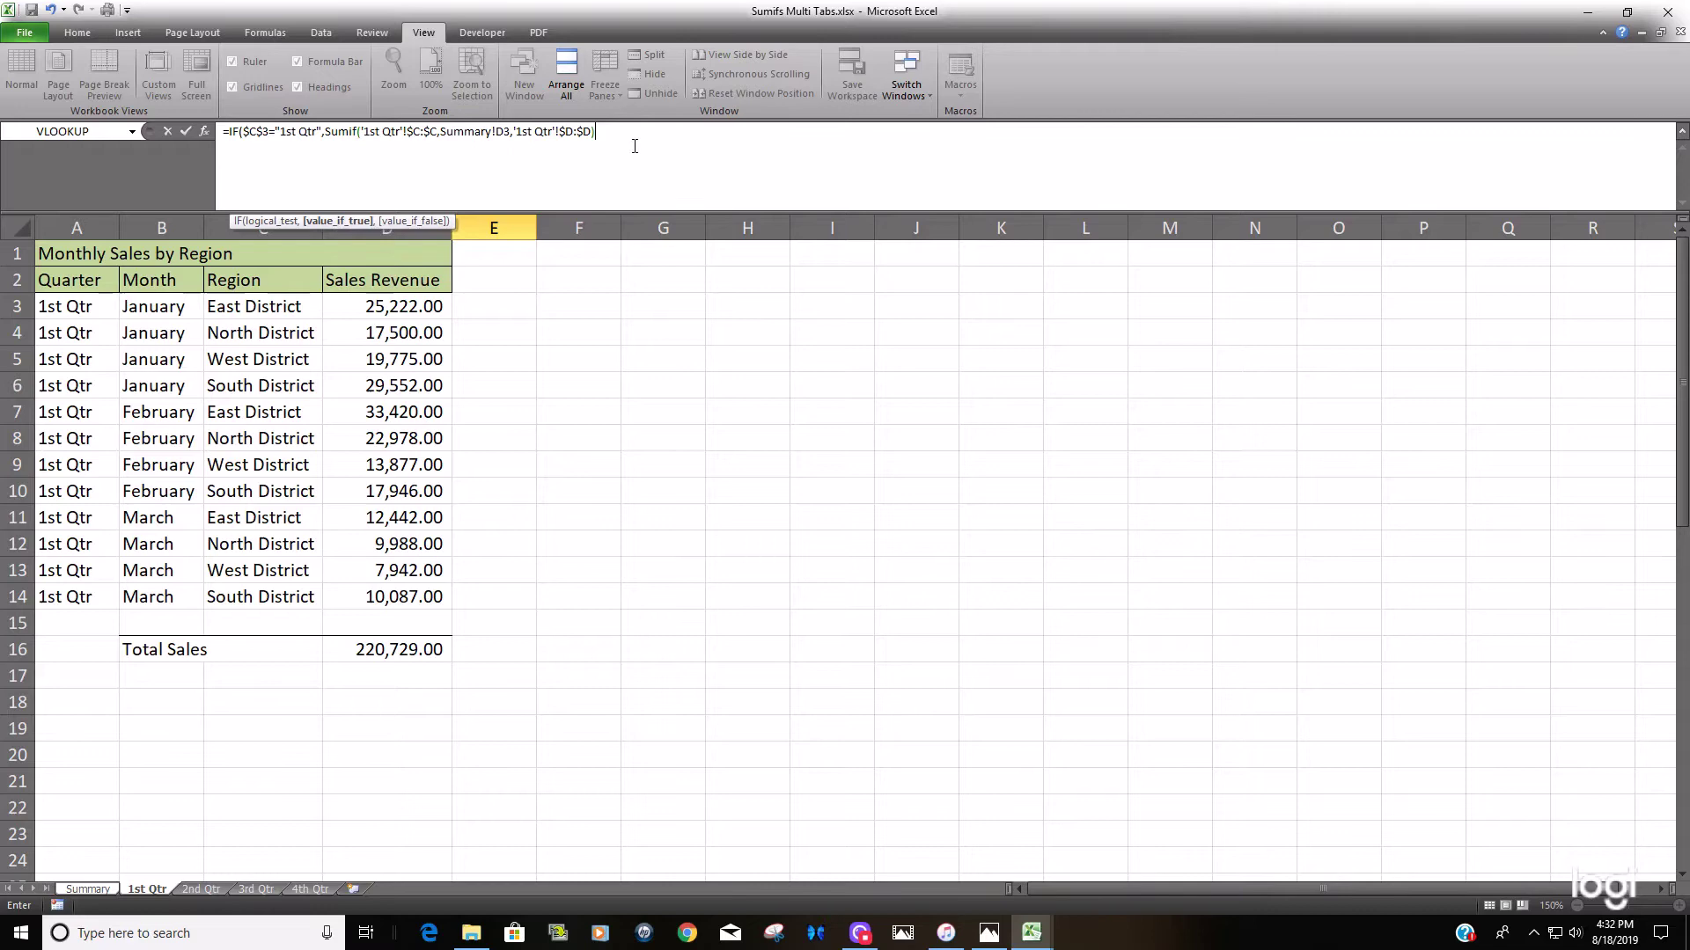
# Step: Append the nested test ,IF(Summary!$C$3="2nd Qtr",Sumif to E3's formula
pyautogui.write(',')
pyautogui.write('IF')
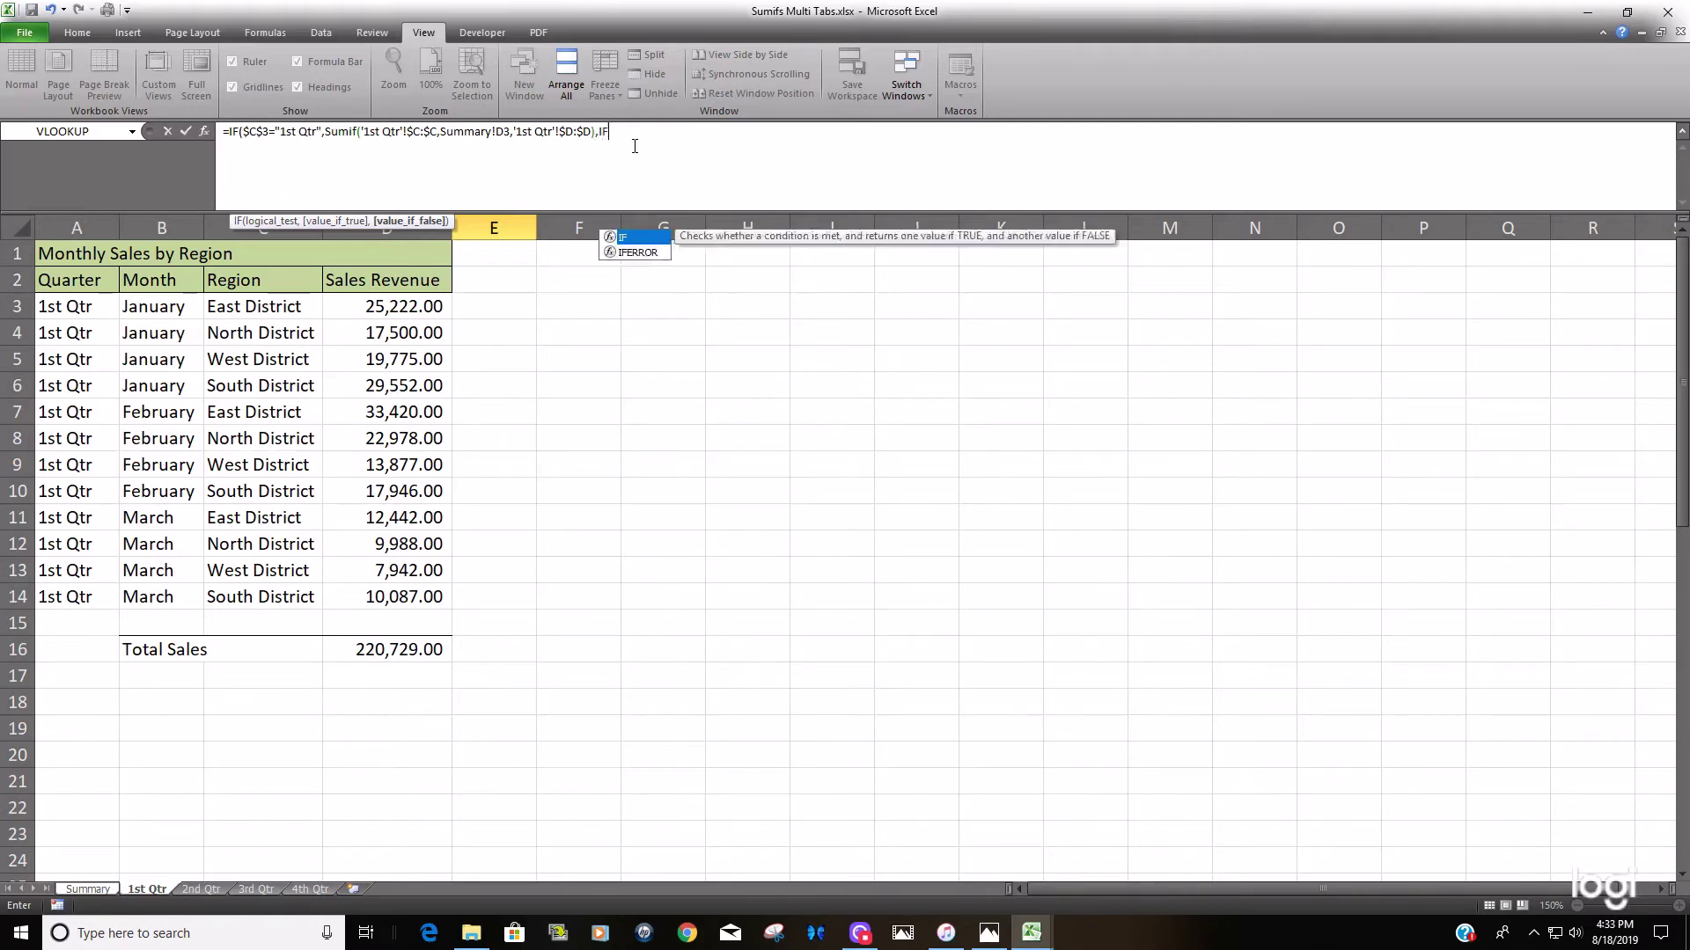
pyautogui.write('(')
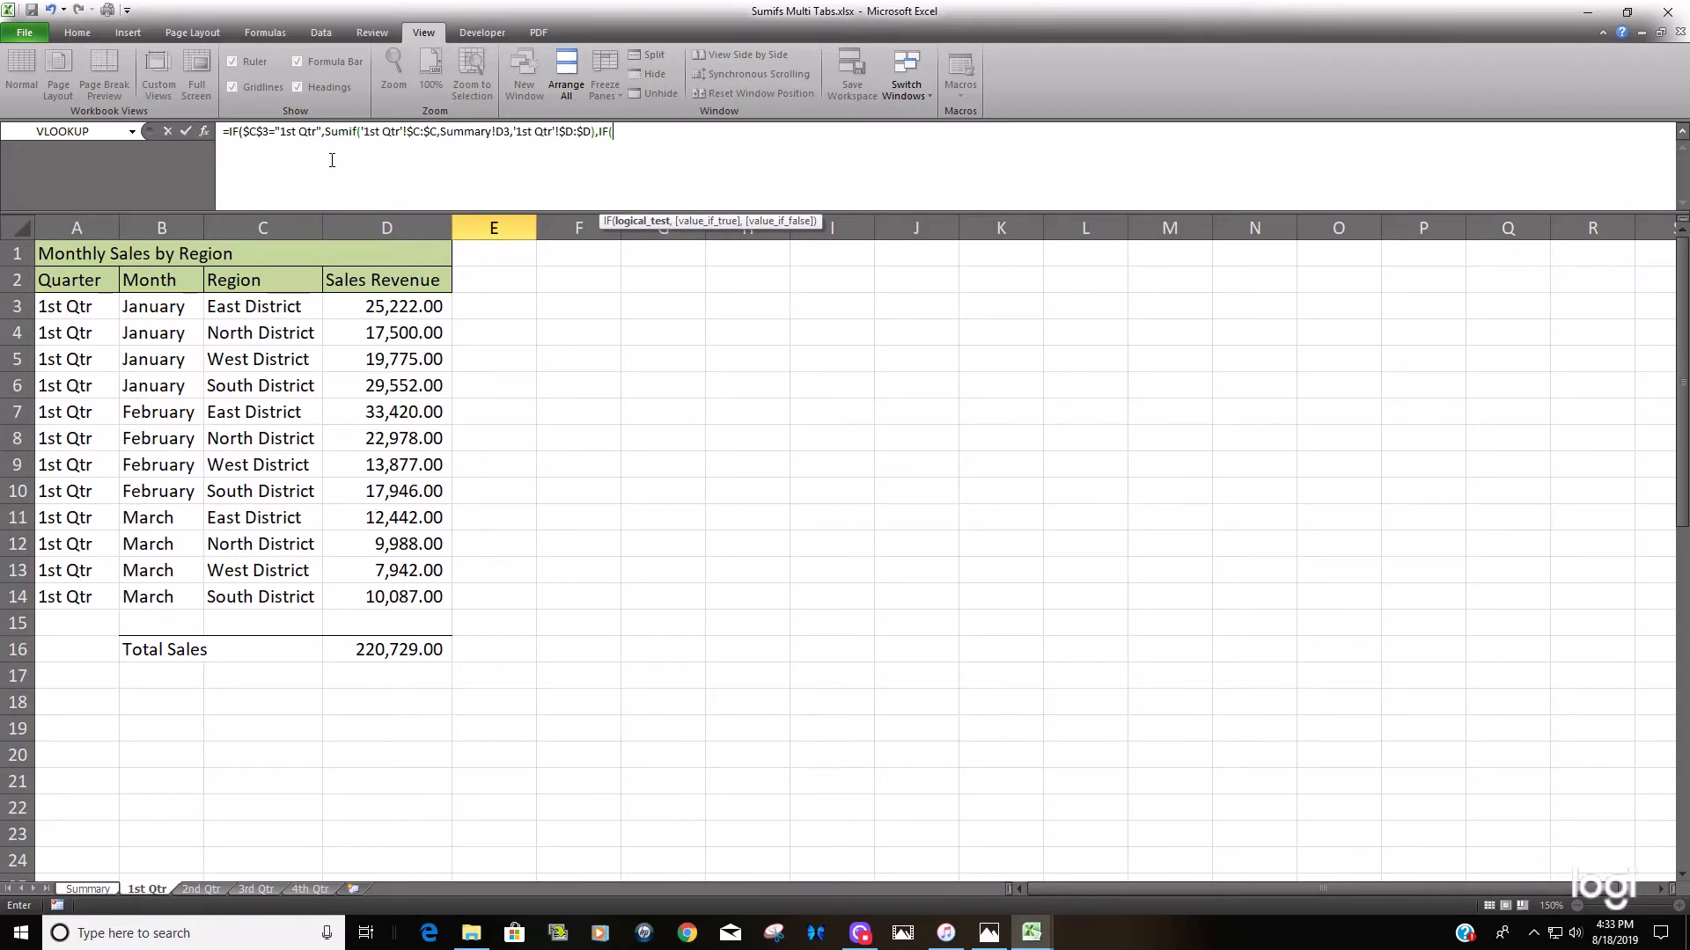
pyautogui.click(88, 889)
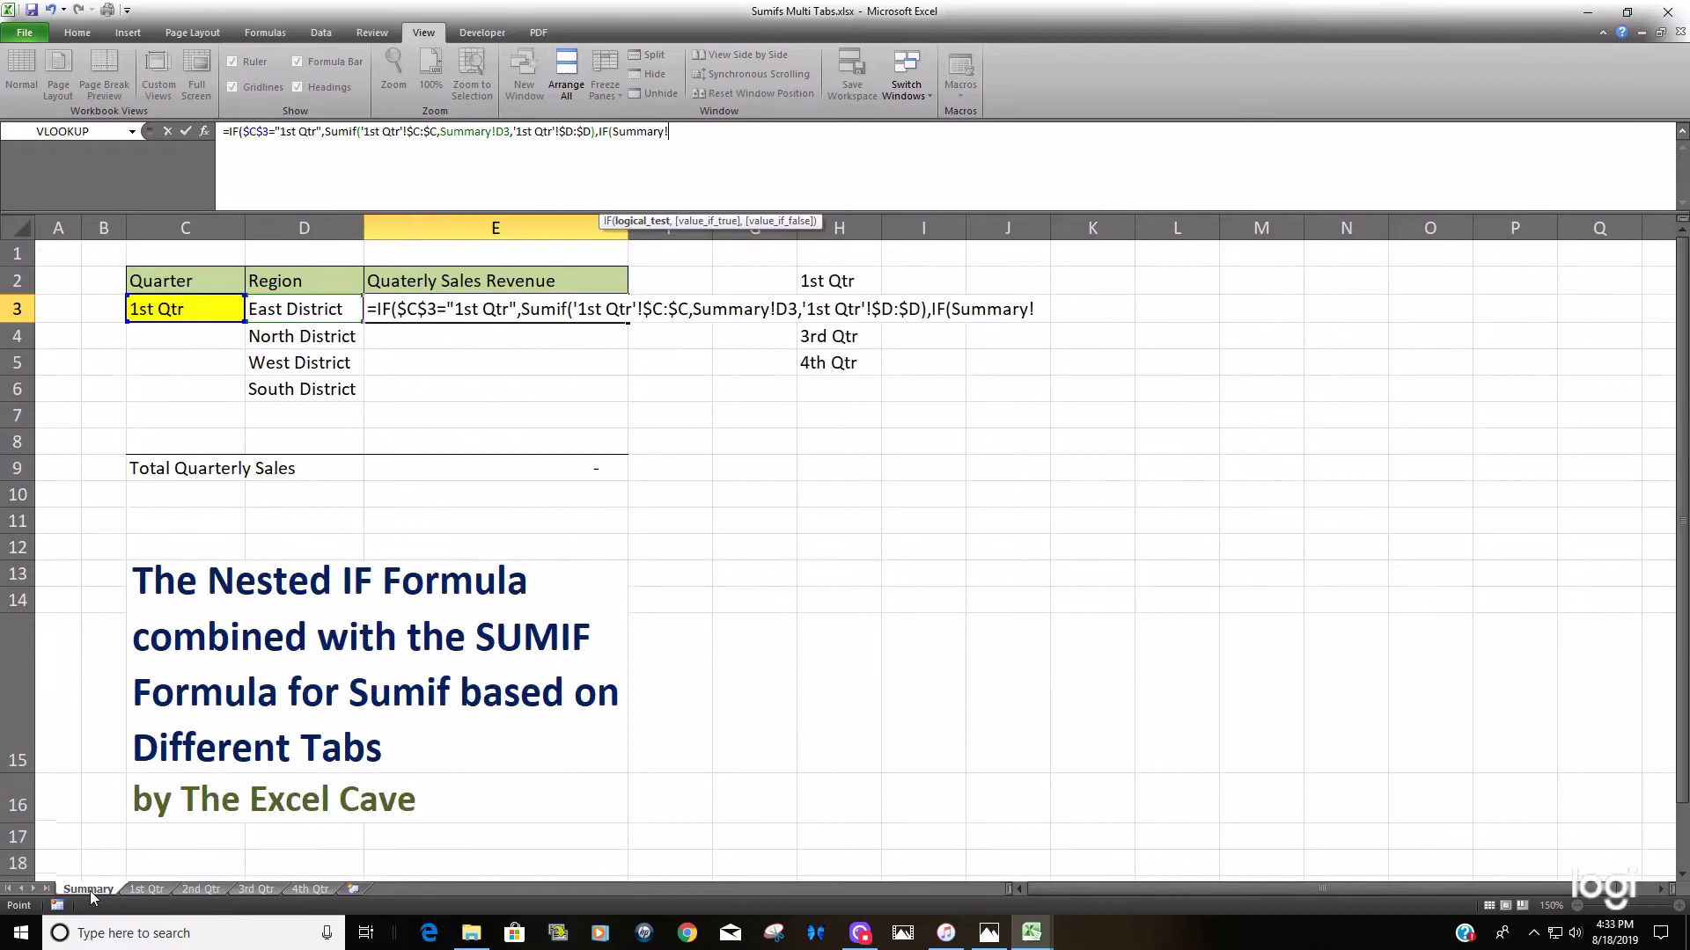
pyautogui.click(202, 310)
pyautogui.press('F4')
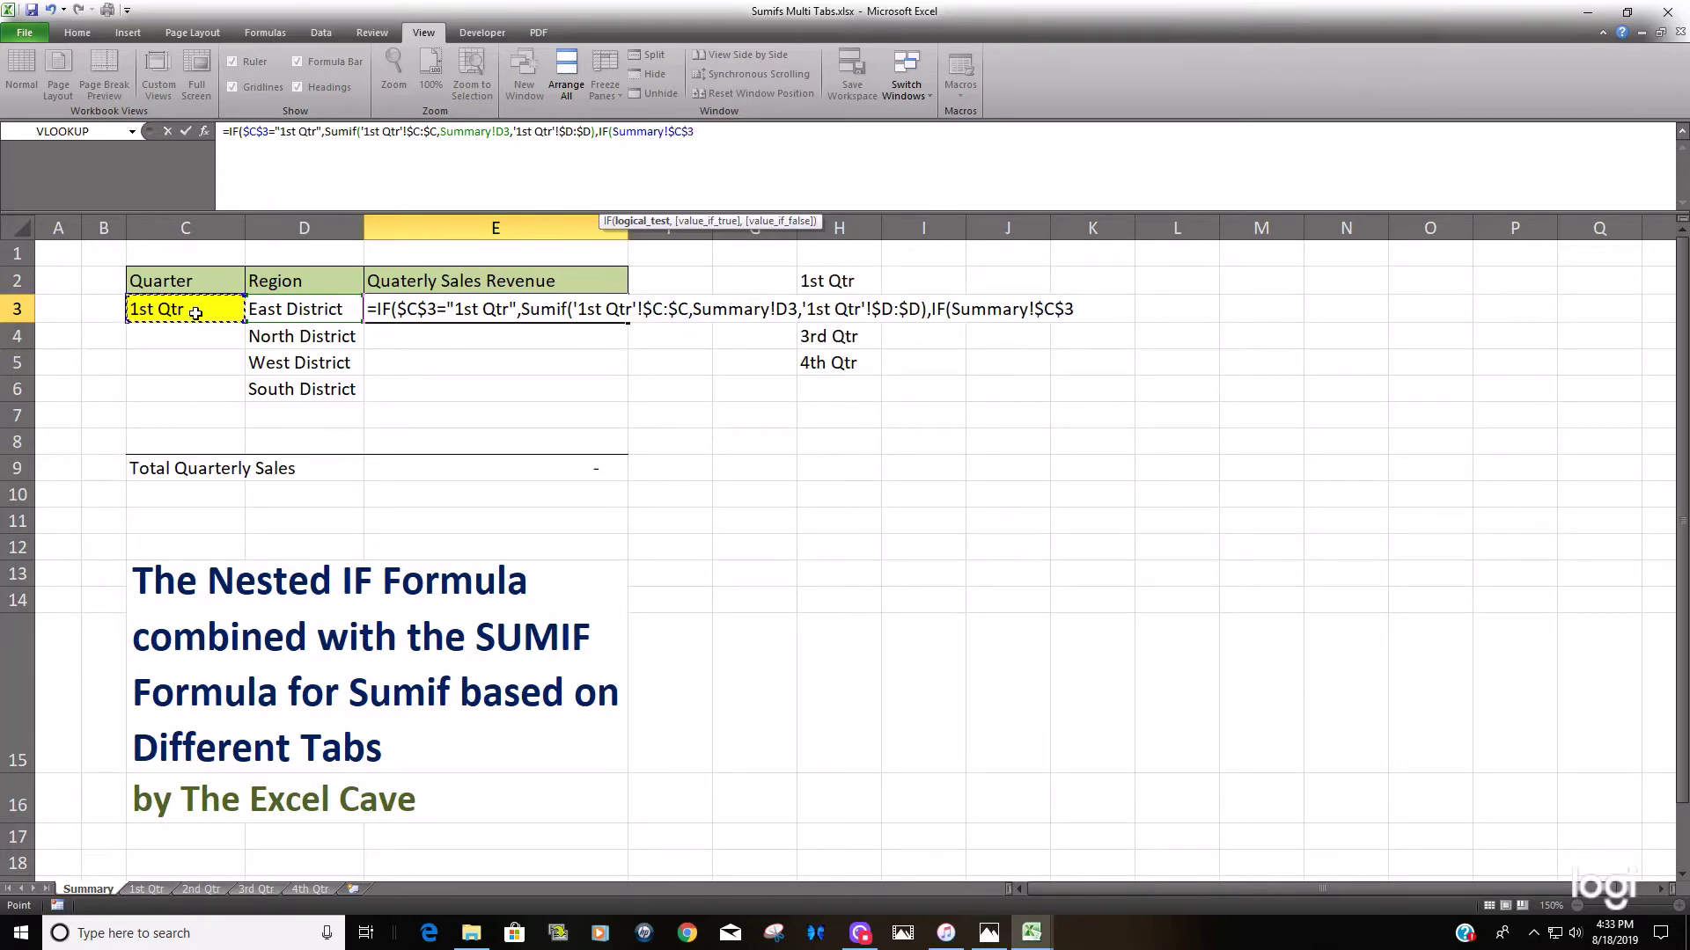
pyautogui.write('="2nd Qtr')
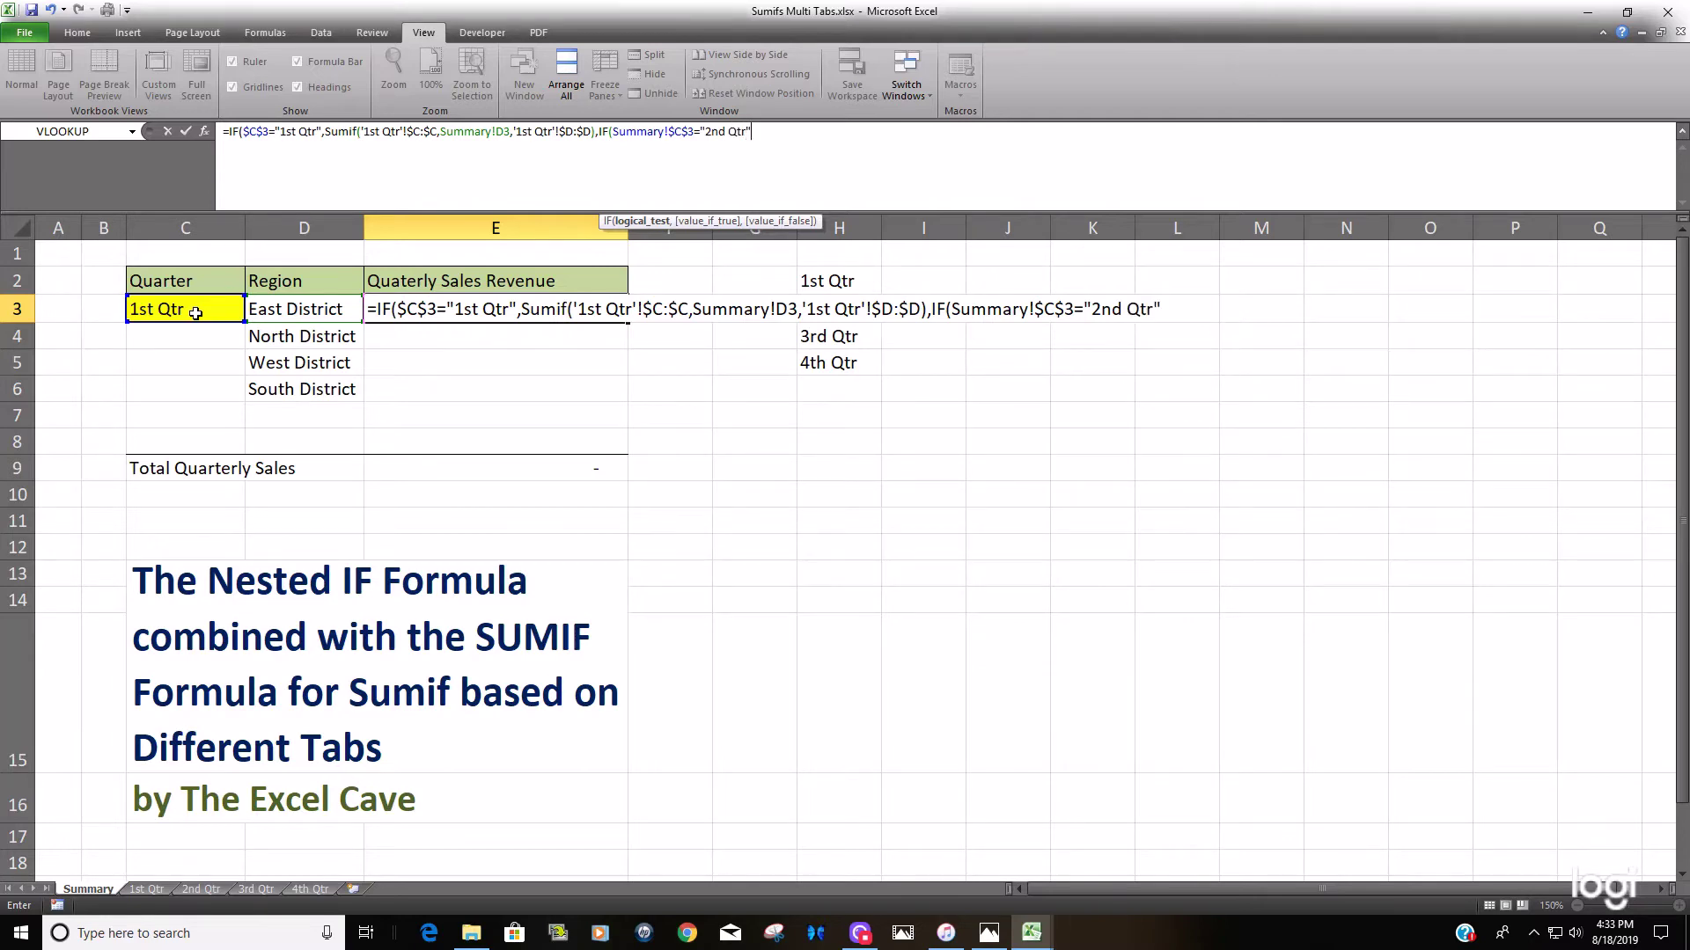
pyautogui.write('",Sumif')
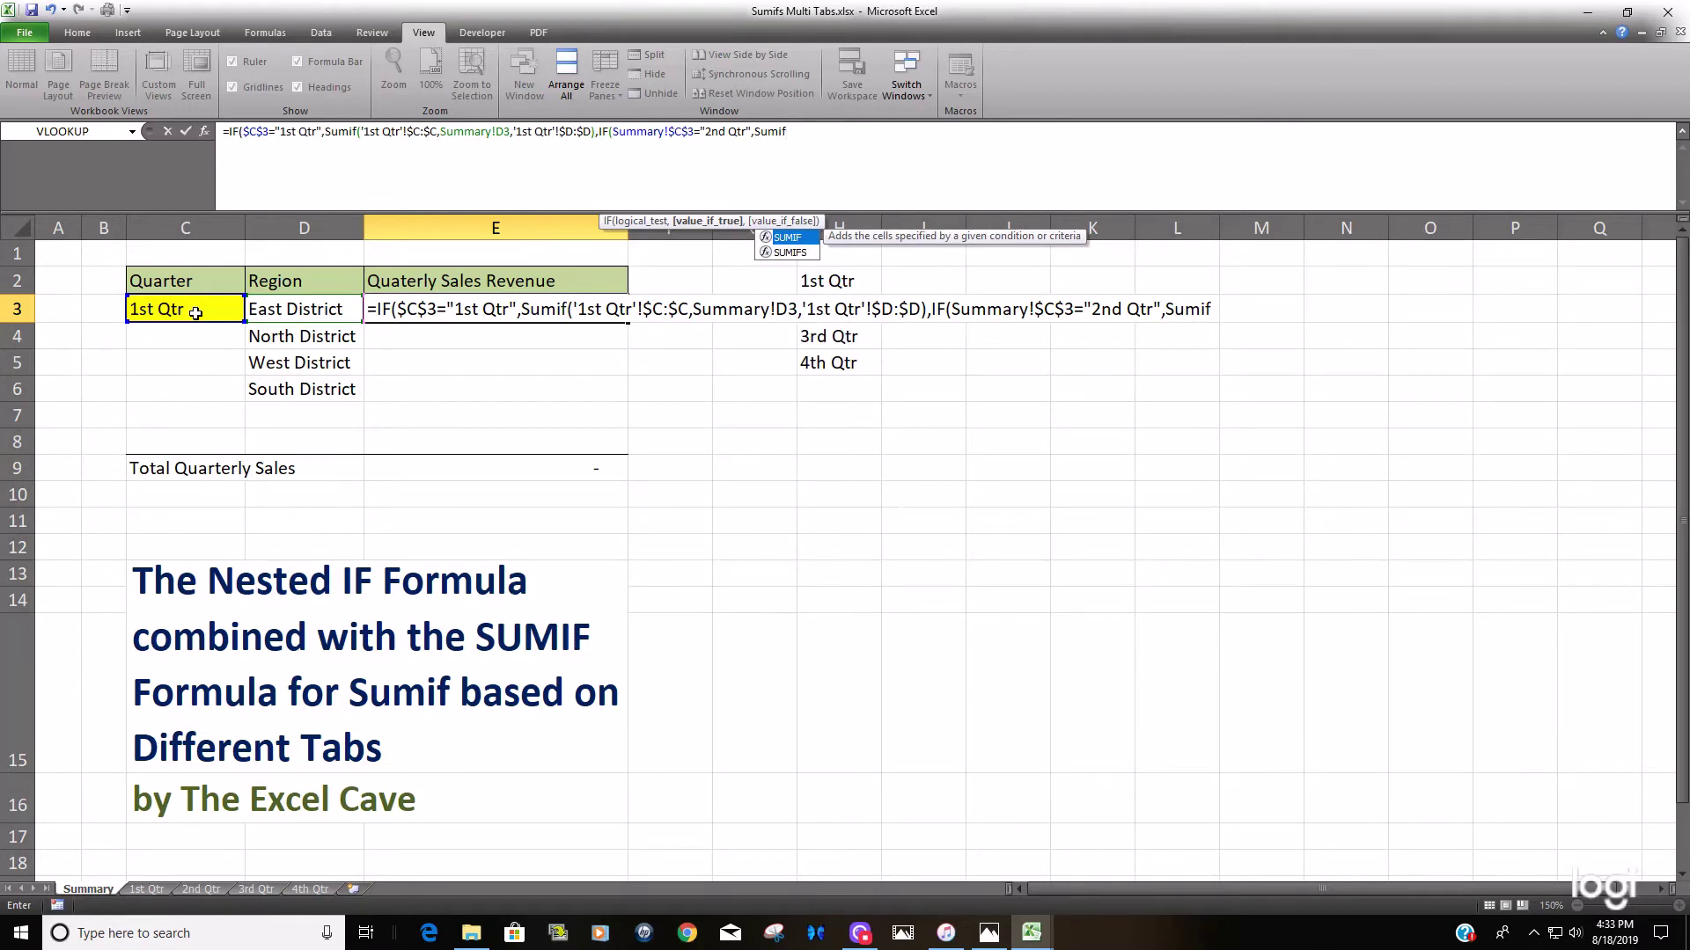
# Step: Give the second SUMIF '2nd Qtr'!$C:$C as its range and Summary!D3 as its criteria
pyautogui.write('(')
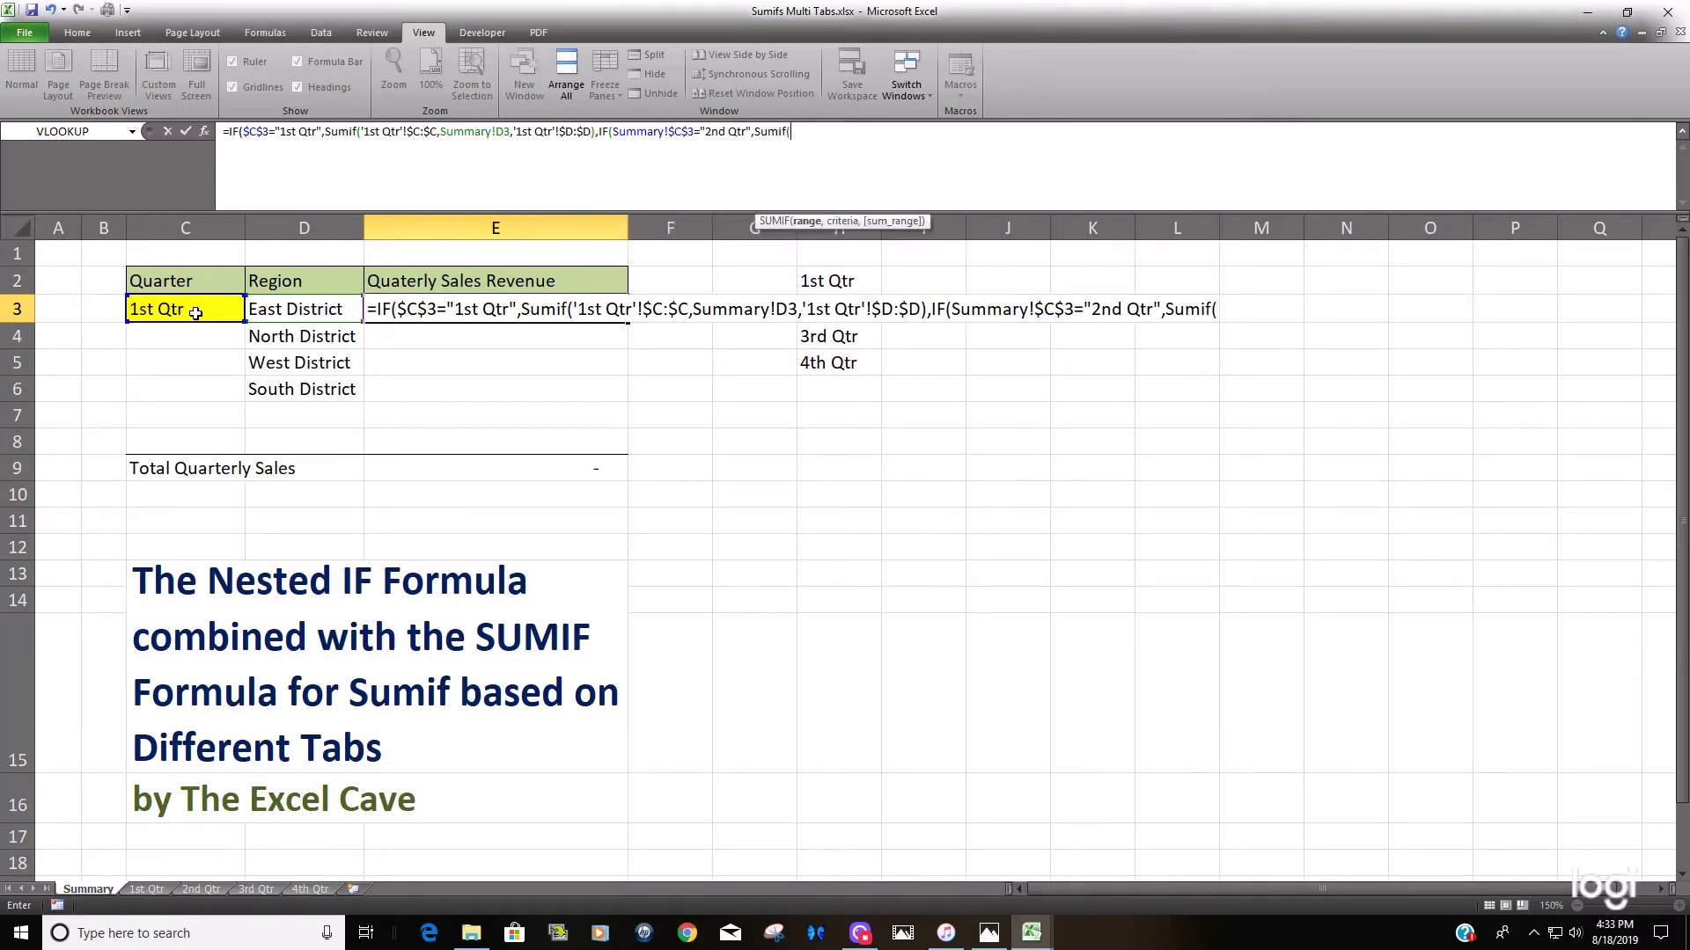
pyautogui.click(201, 889)
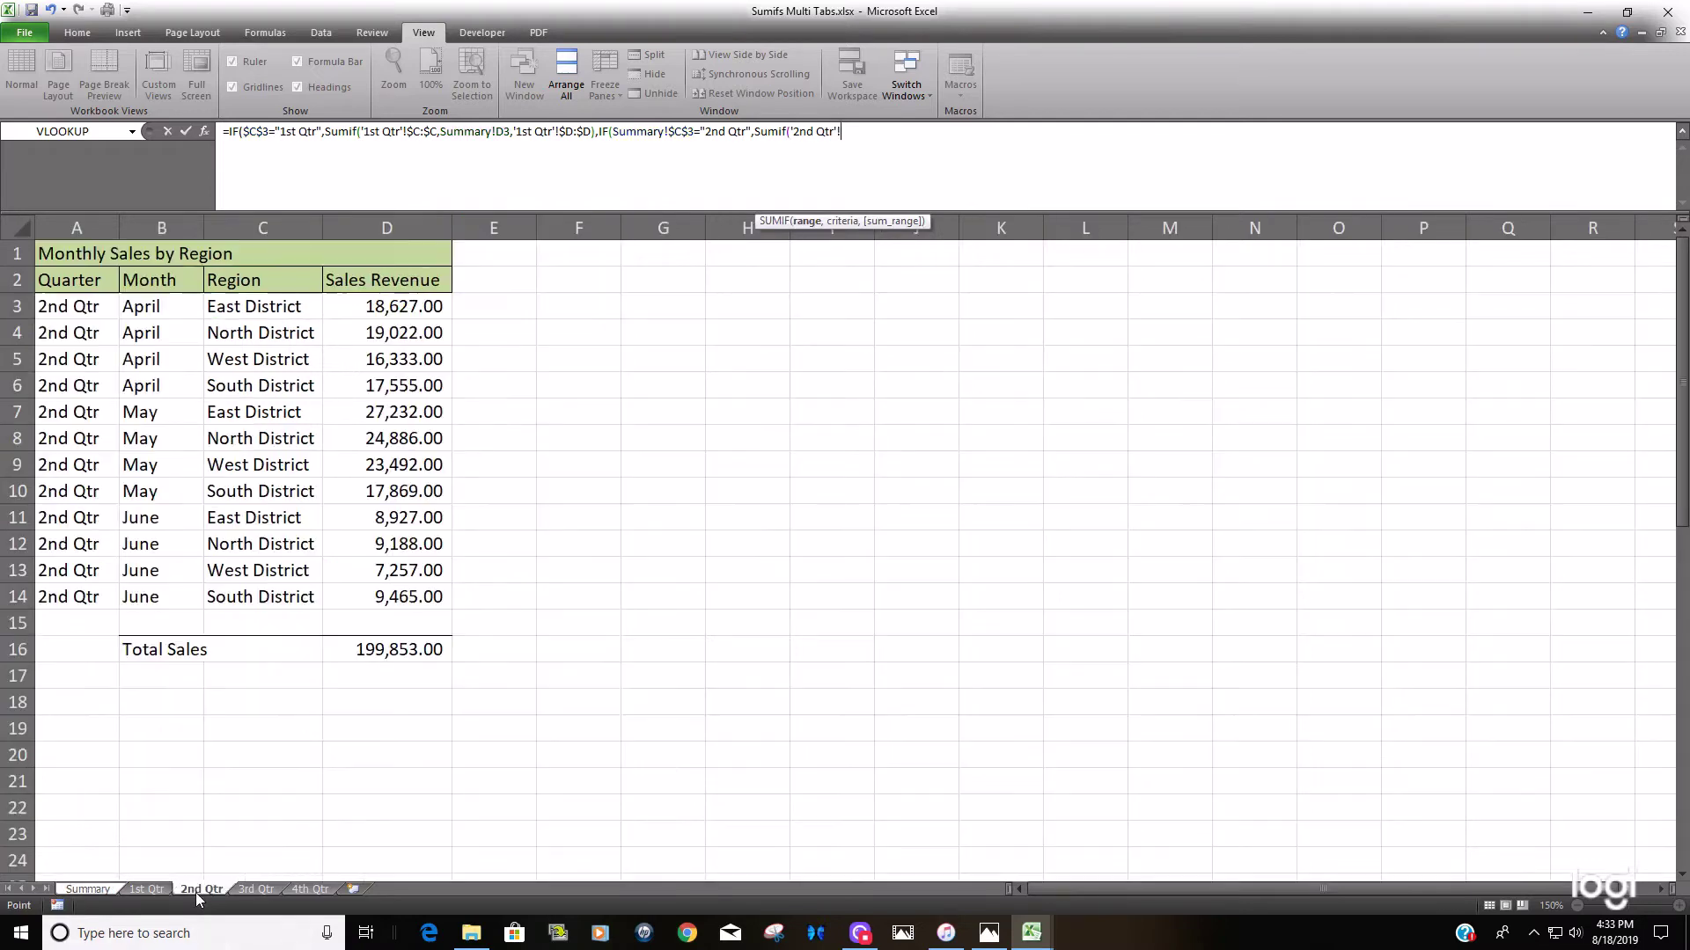
pyautogui.click(223, 214)
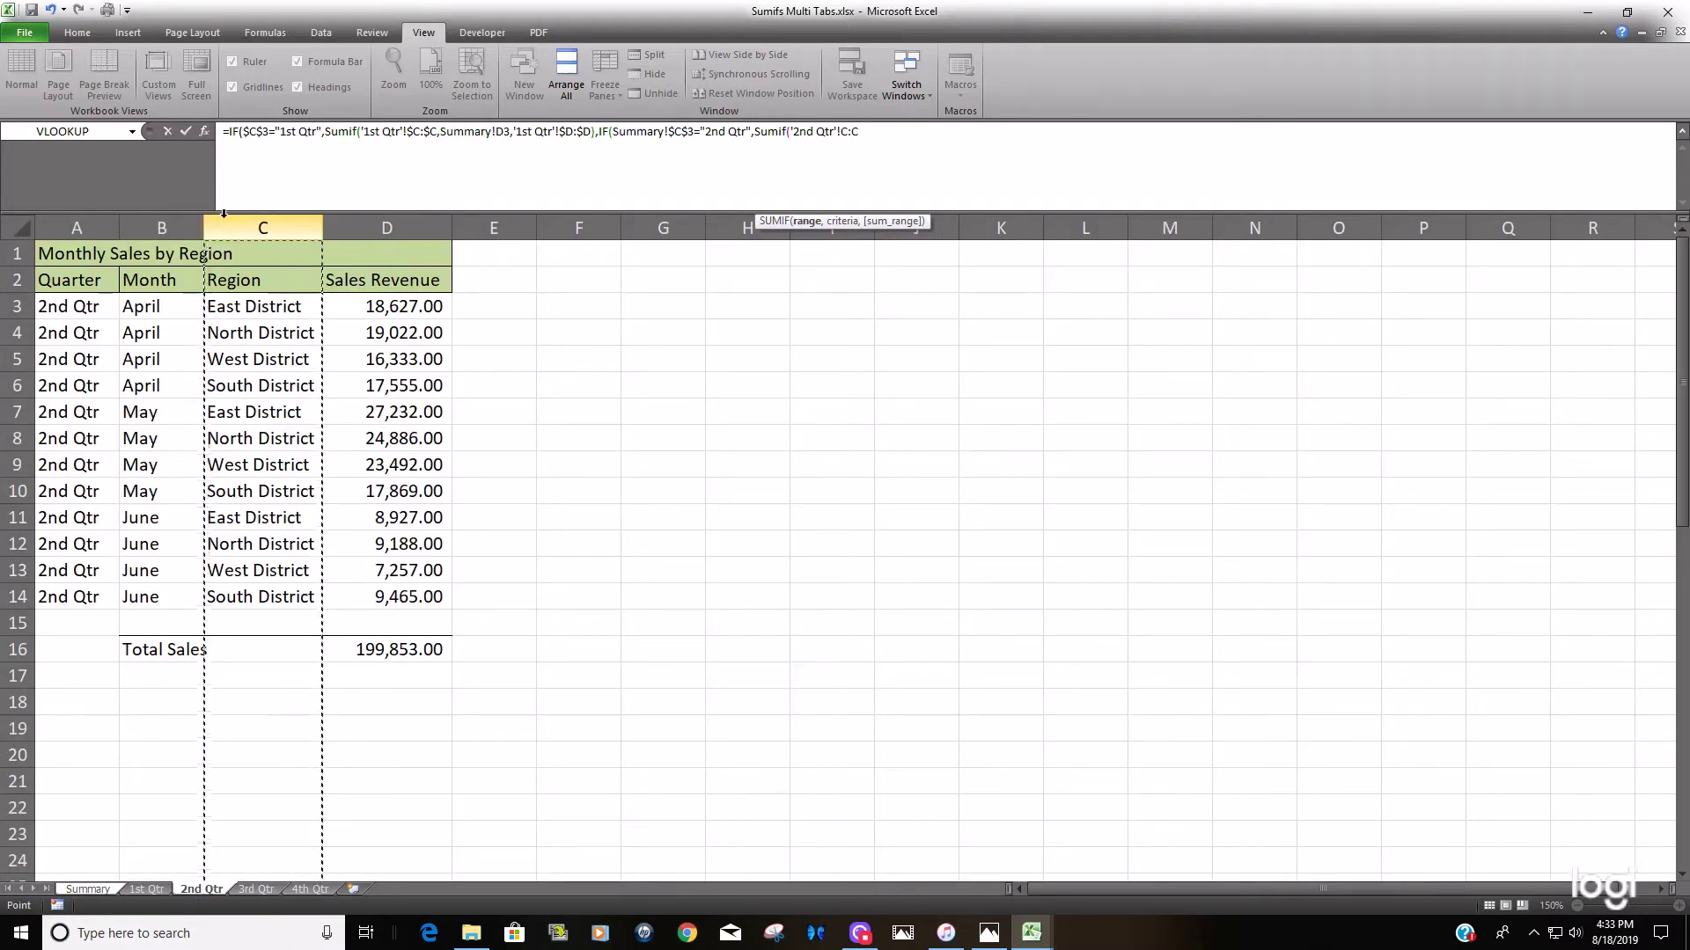
pyautogui.press('F4')
pyautogui.write(',')
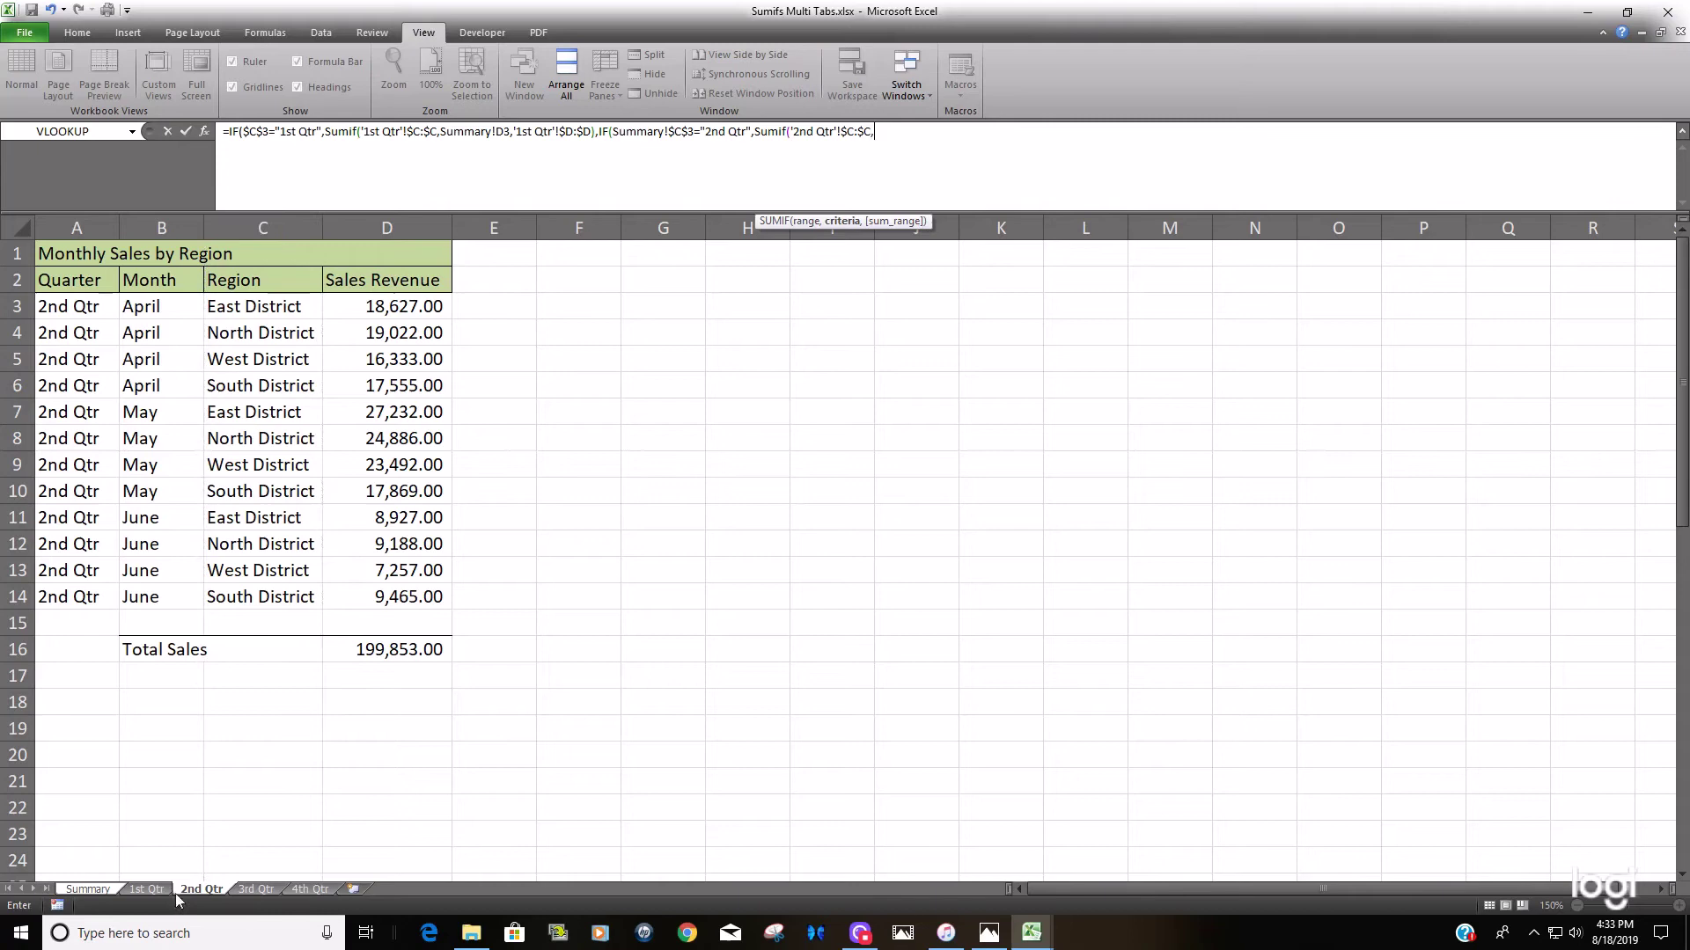
pyautogui.click(112, 888)
pyautogui.click(280, 314)
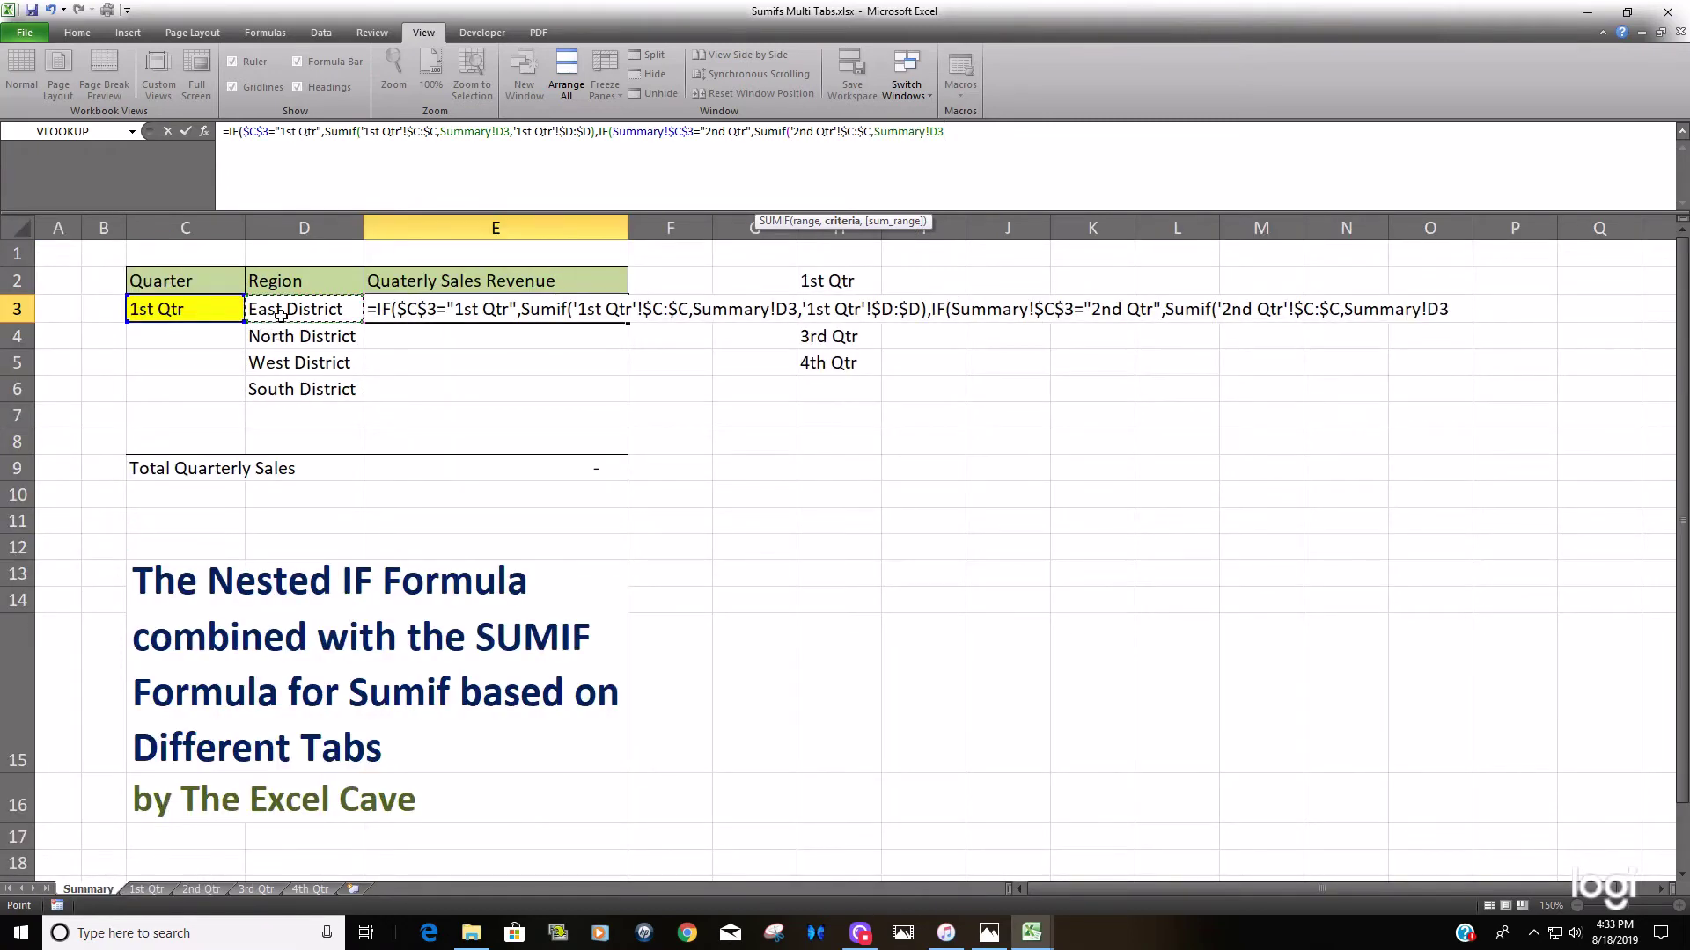
# Step: Add '2nd Qtr'!$D:$D as the sum range, close the SUMIF and open a third IF
pyautogui.write(',')
pyautogui.click(214, 890)
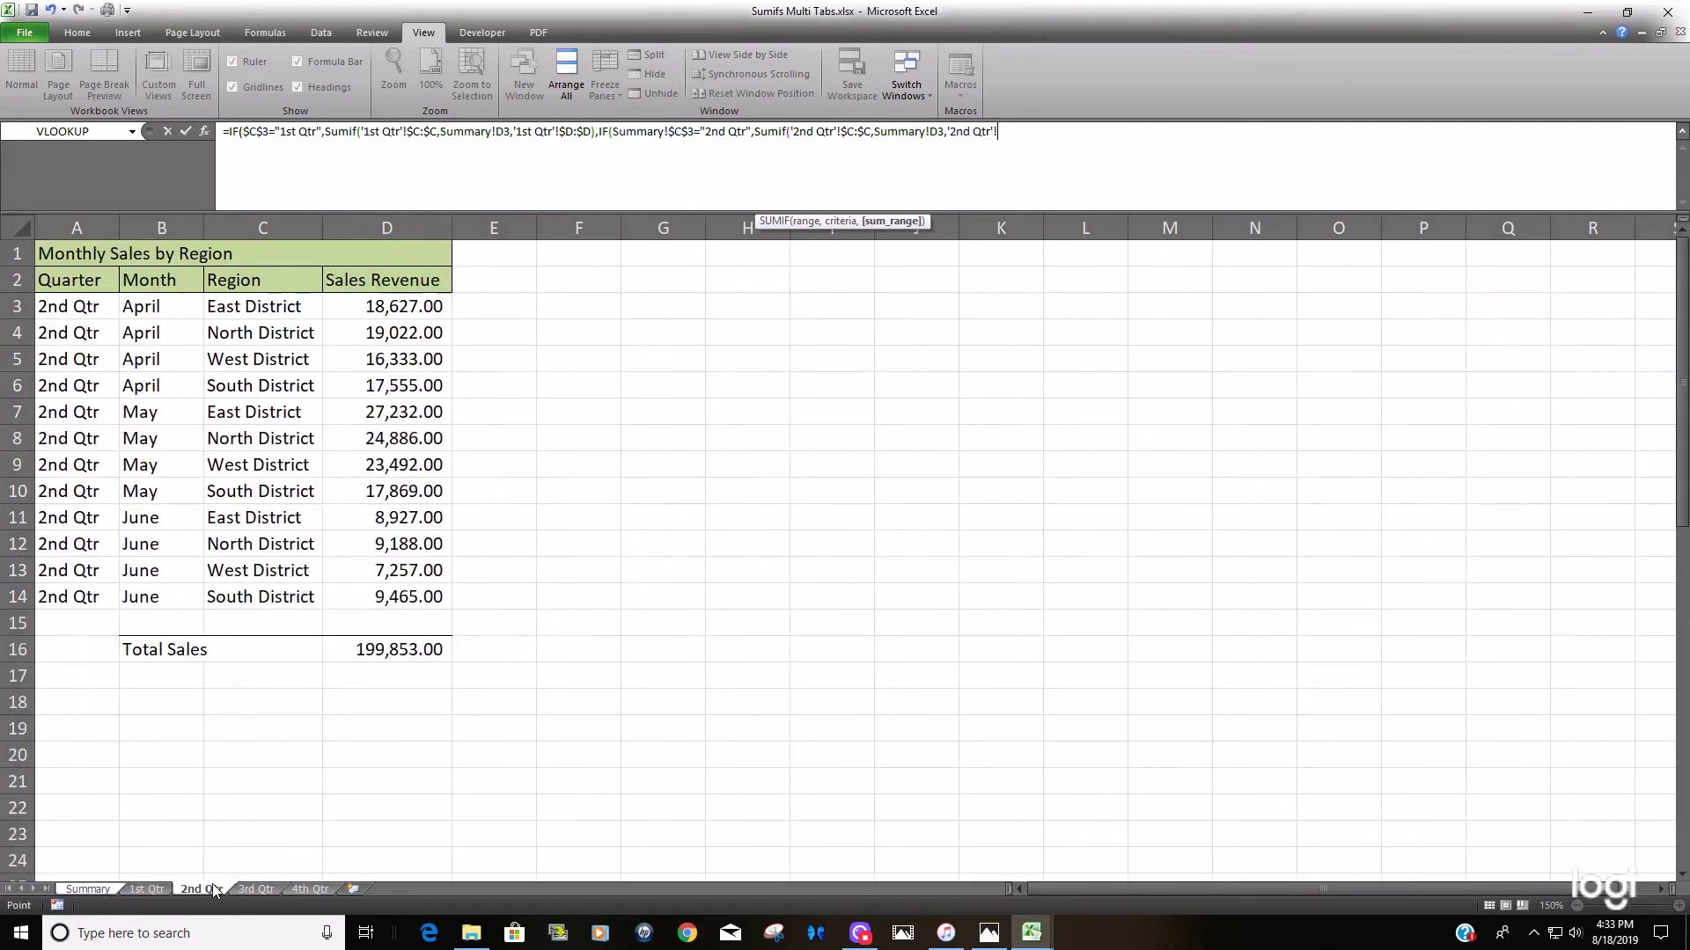
pyautogui.click(438, 233)
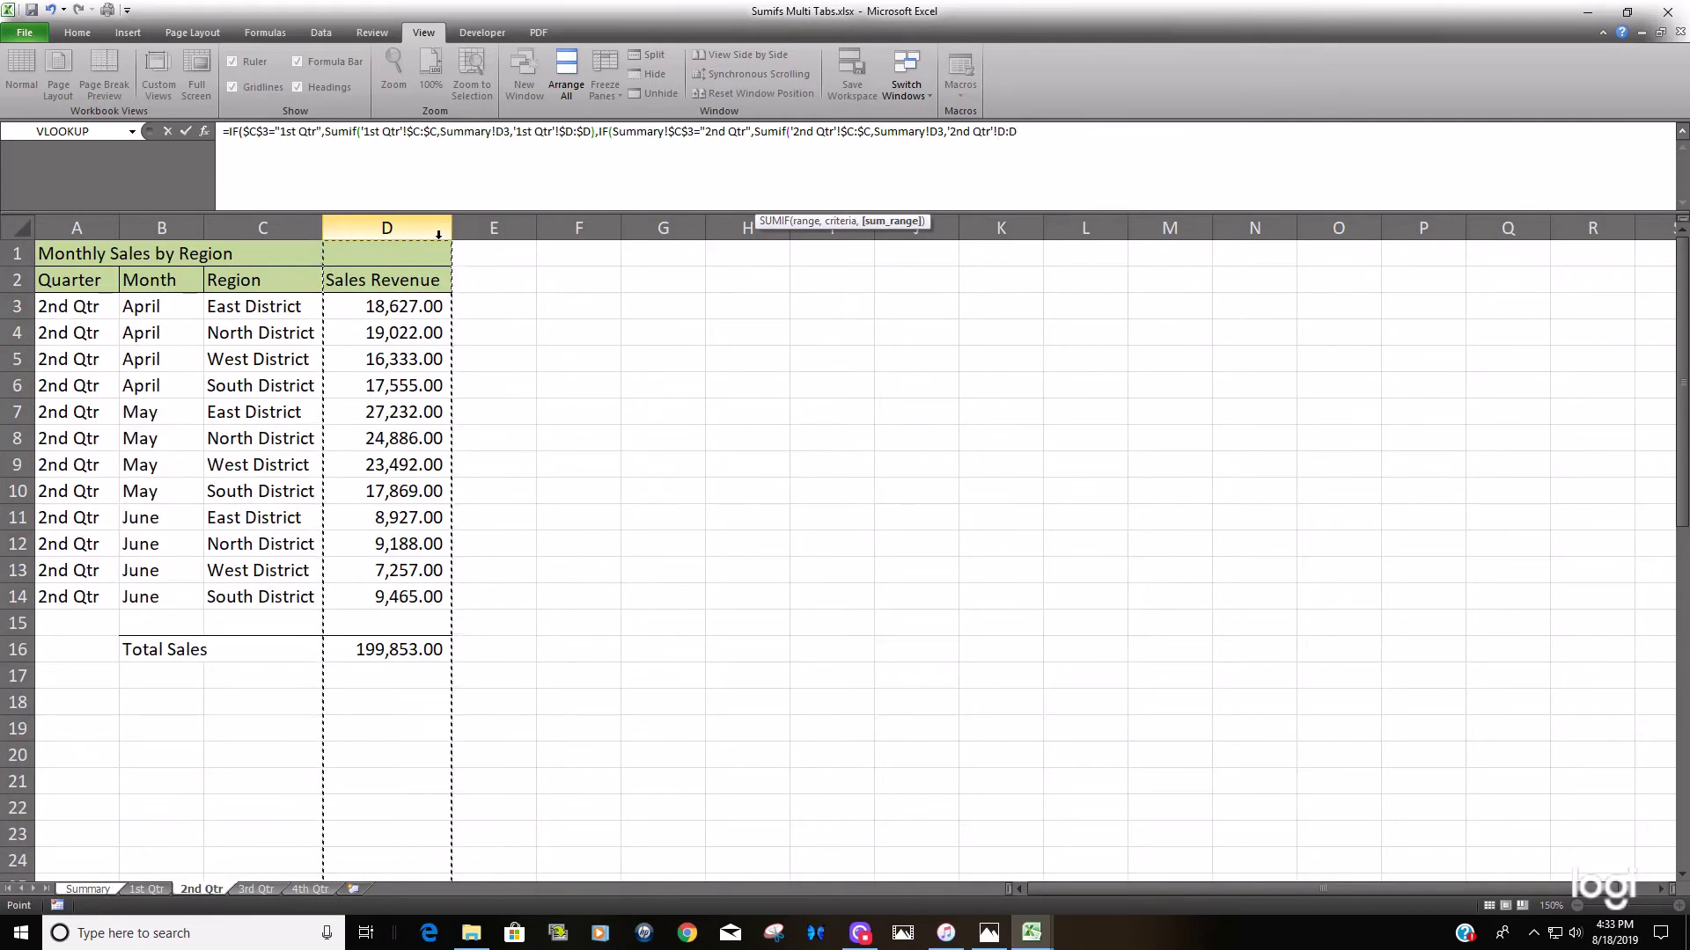
pyautogui.press('F4')
pyautogui.write(')')
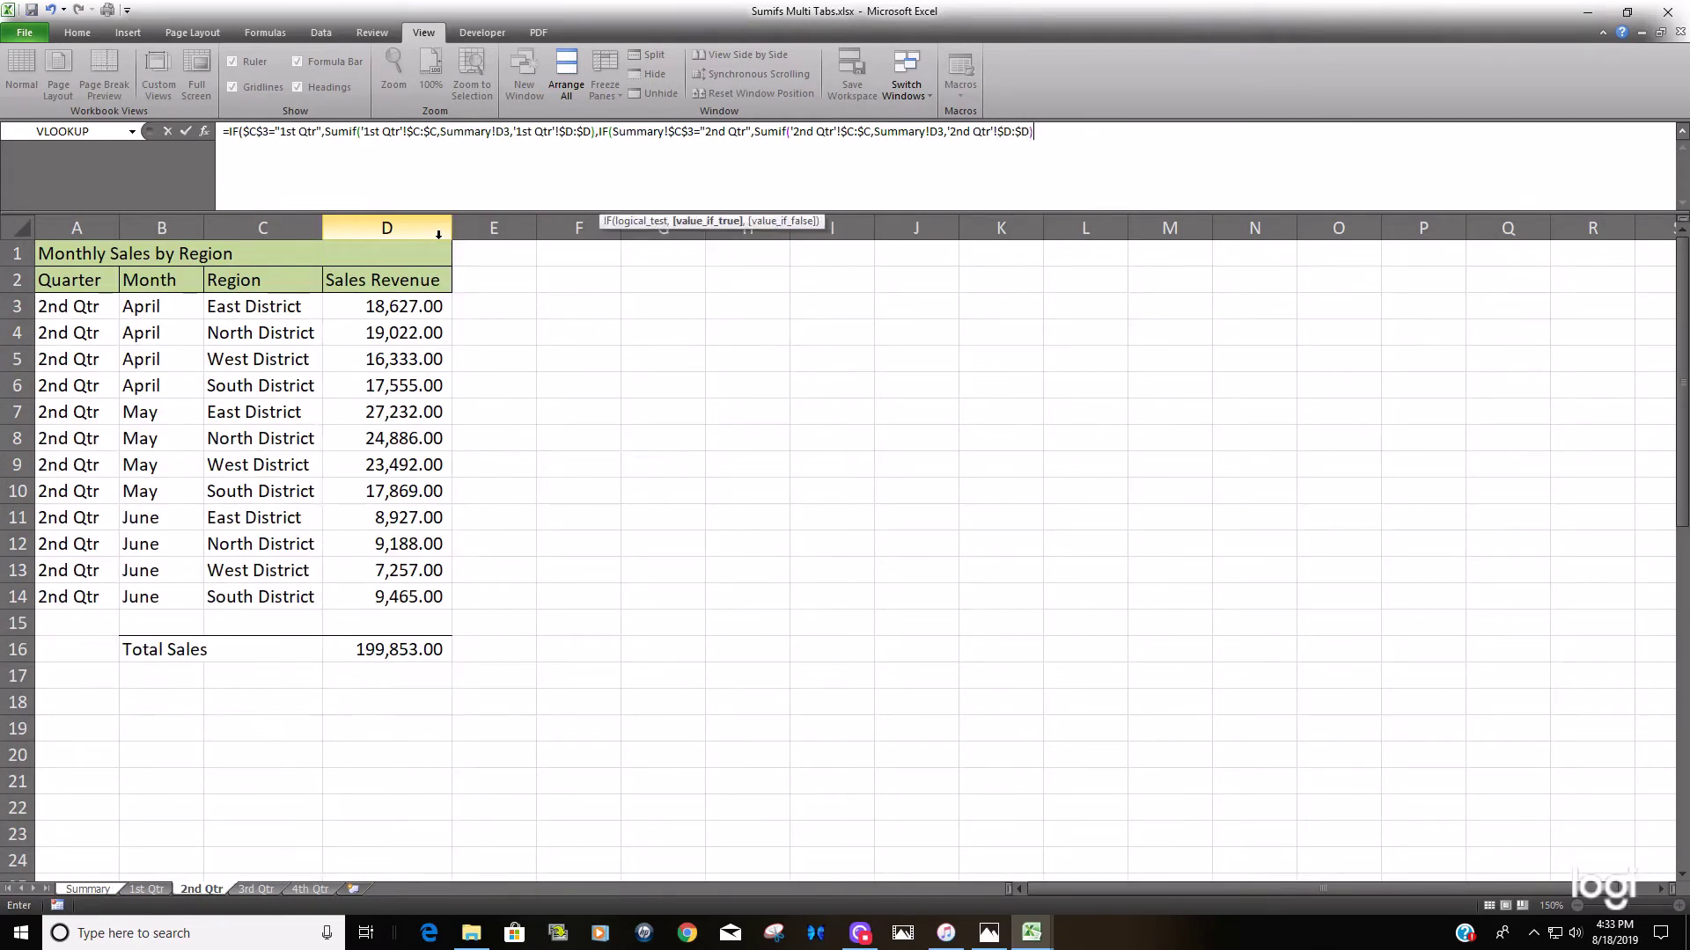
pyautogui.write(',IF')
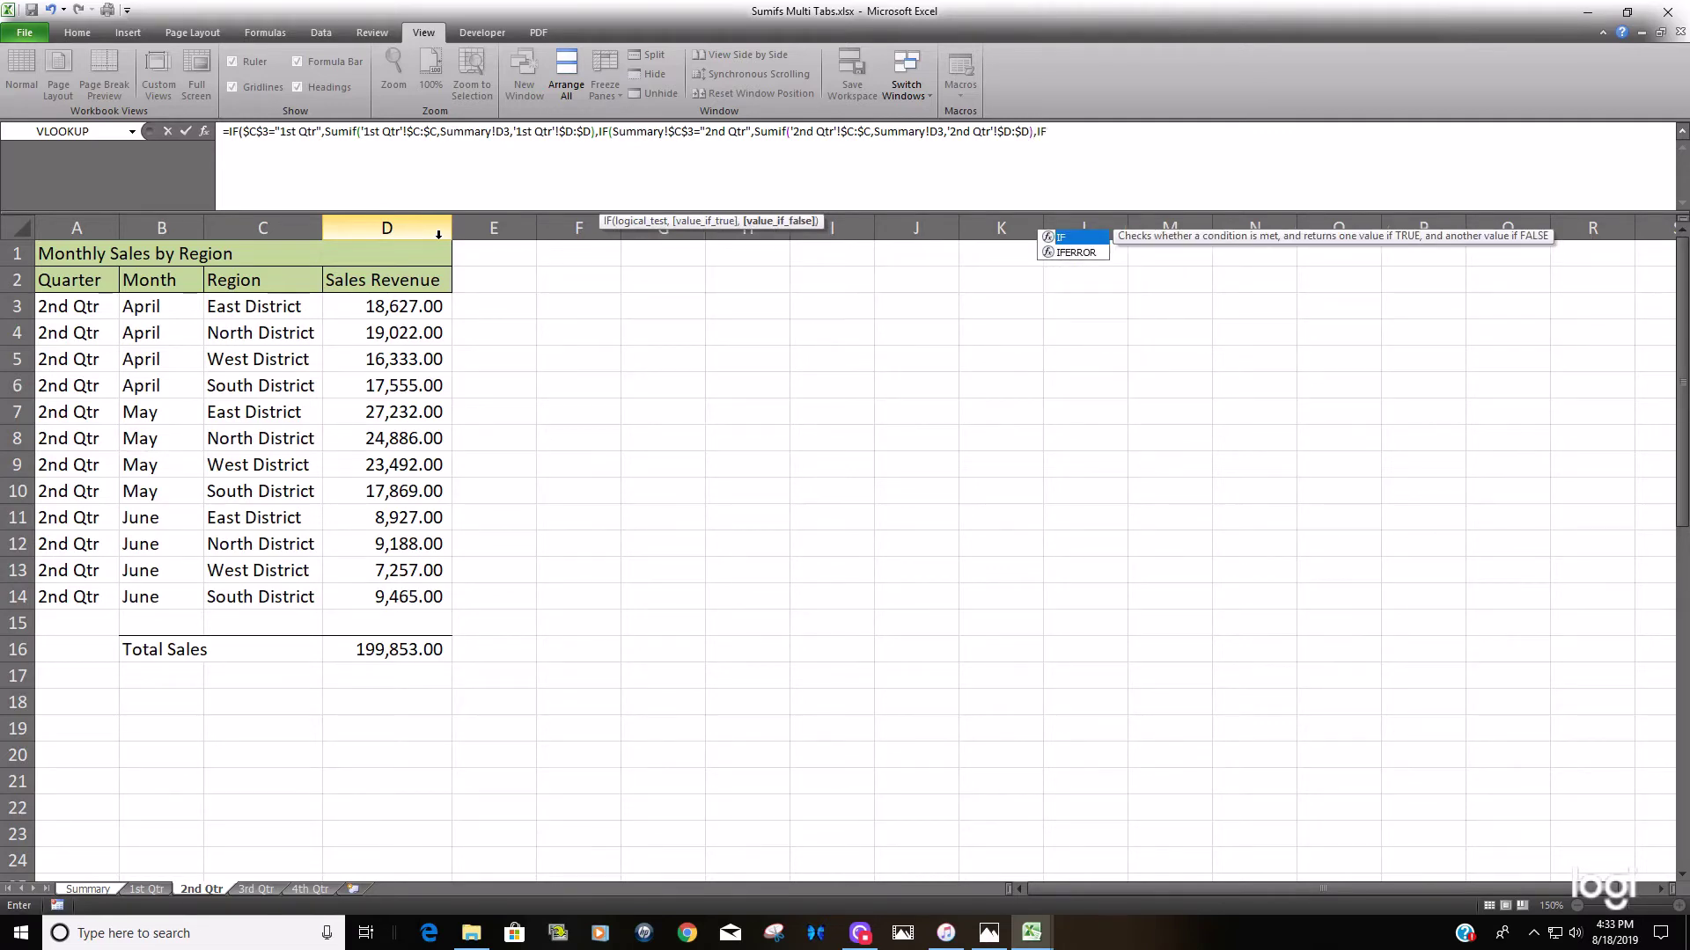
pyautogui.write('(')
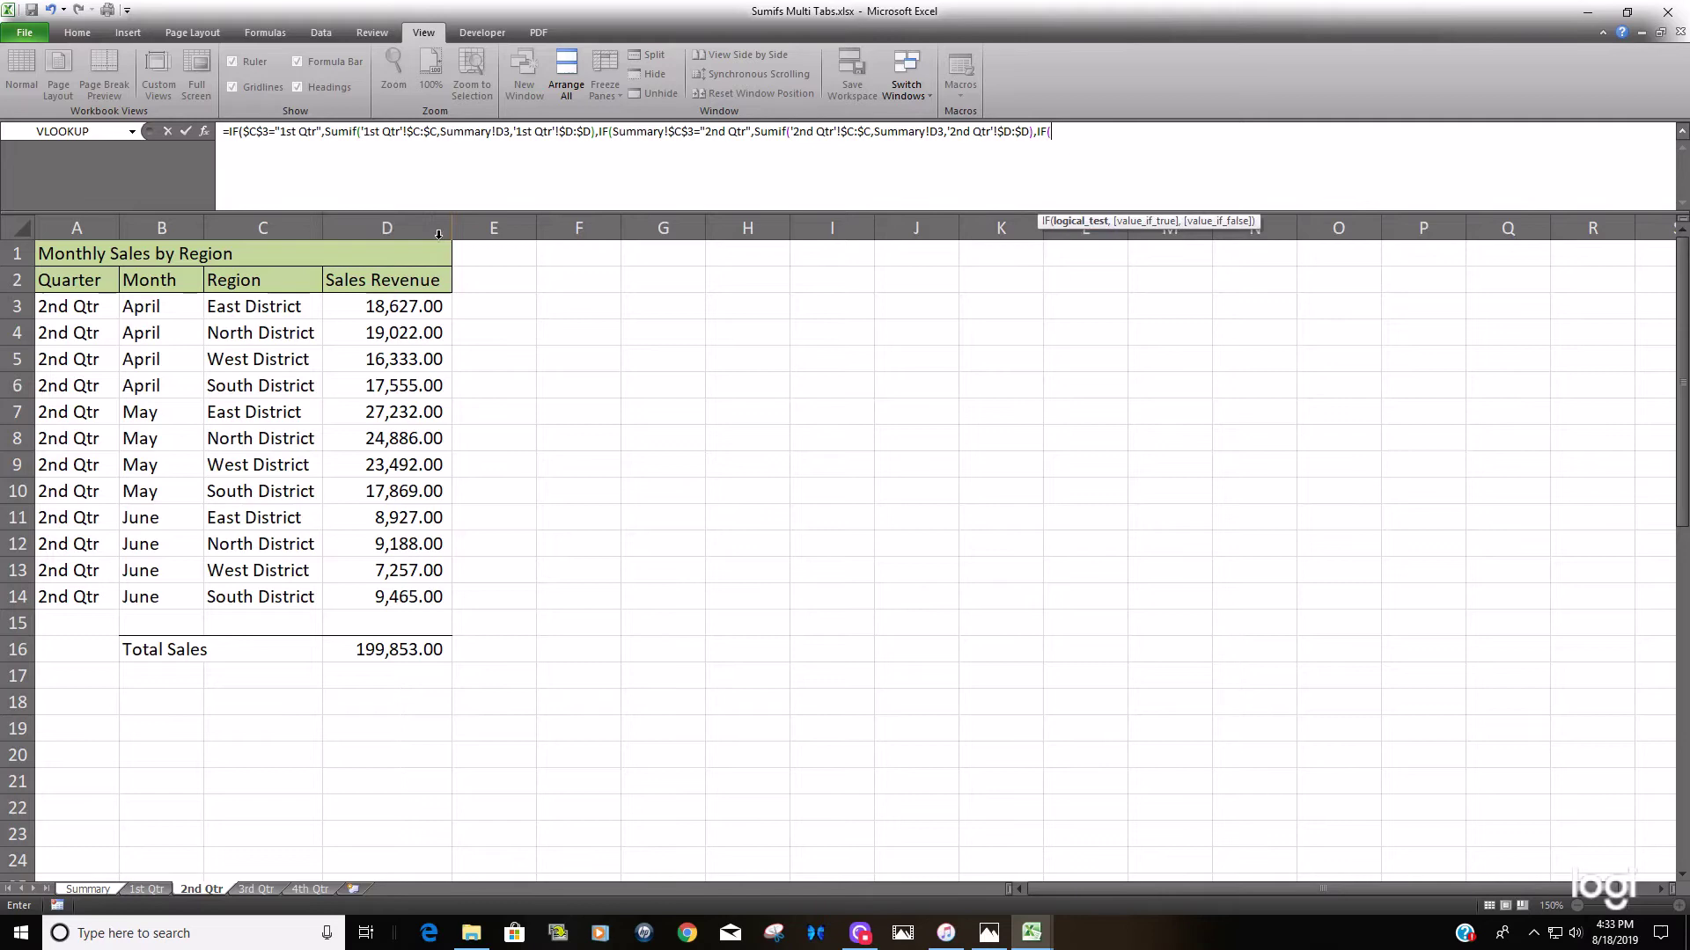
# Step: Add the test Summary!$C$3="3rd Qtr" and begin its Sumif(
pyautogui.click(105, 889)
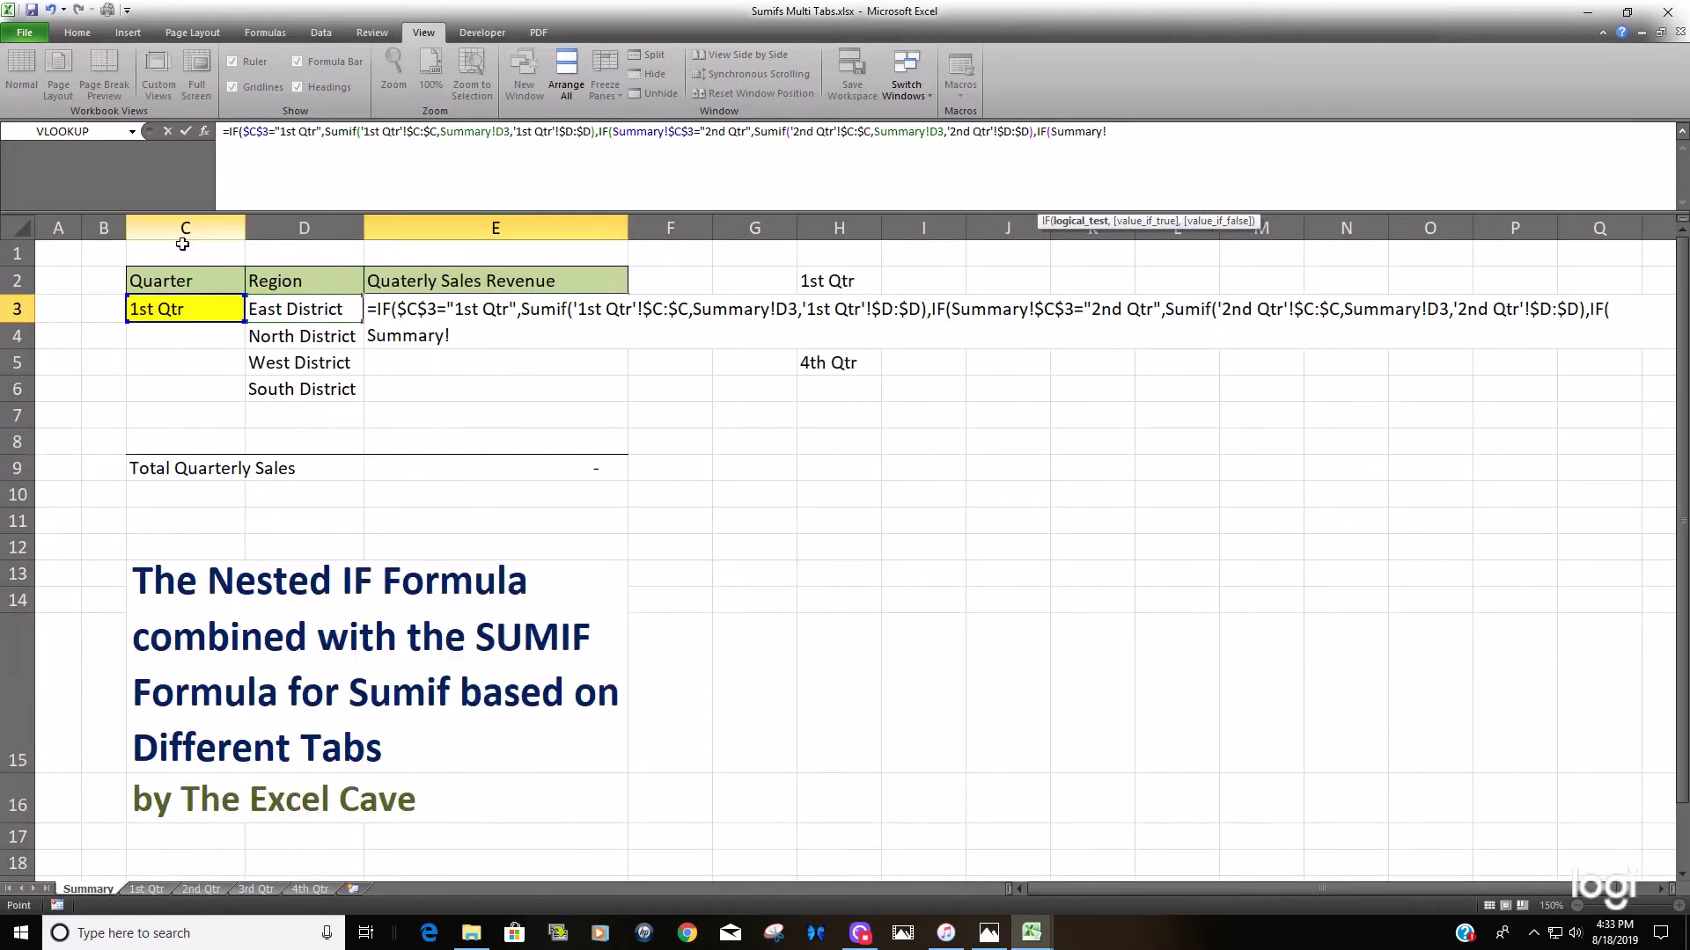
pyautogui.click(208, 314)
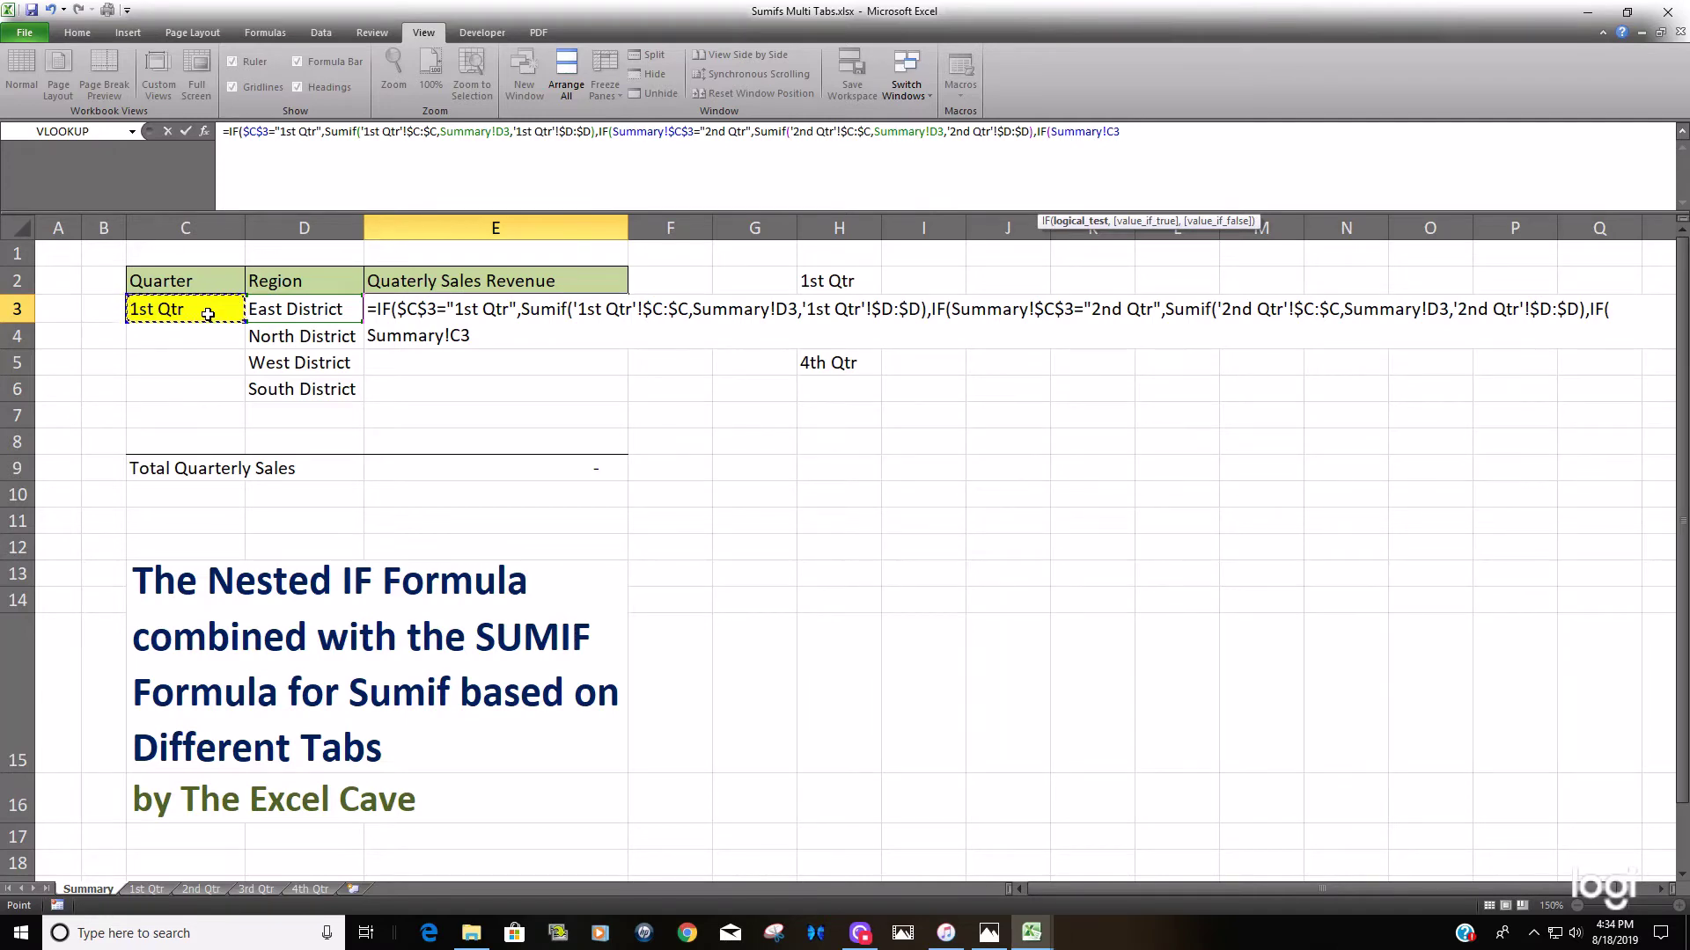
pyautogui.press('F4')
pyautogui.write('="3rd')
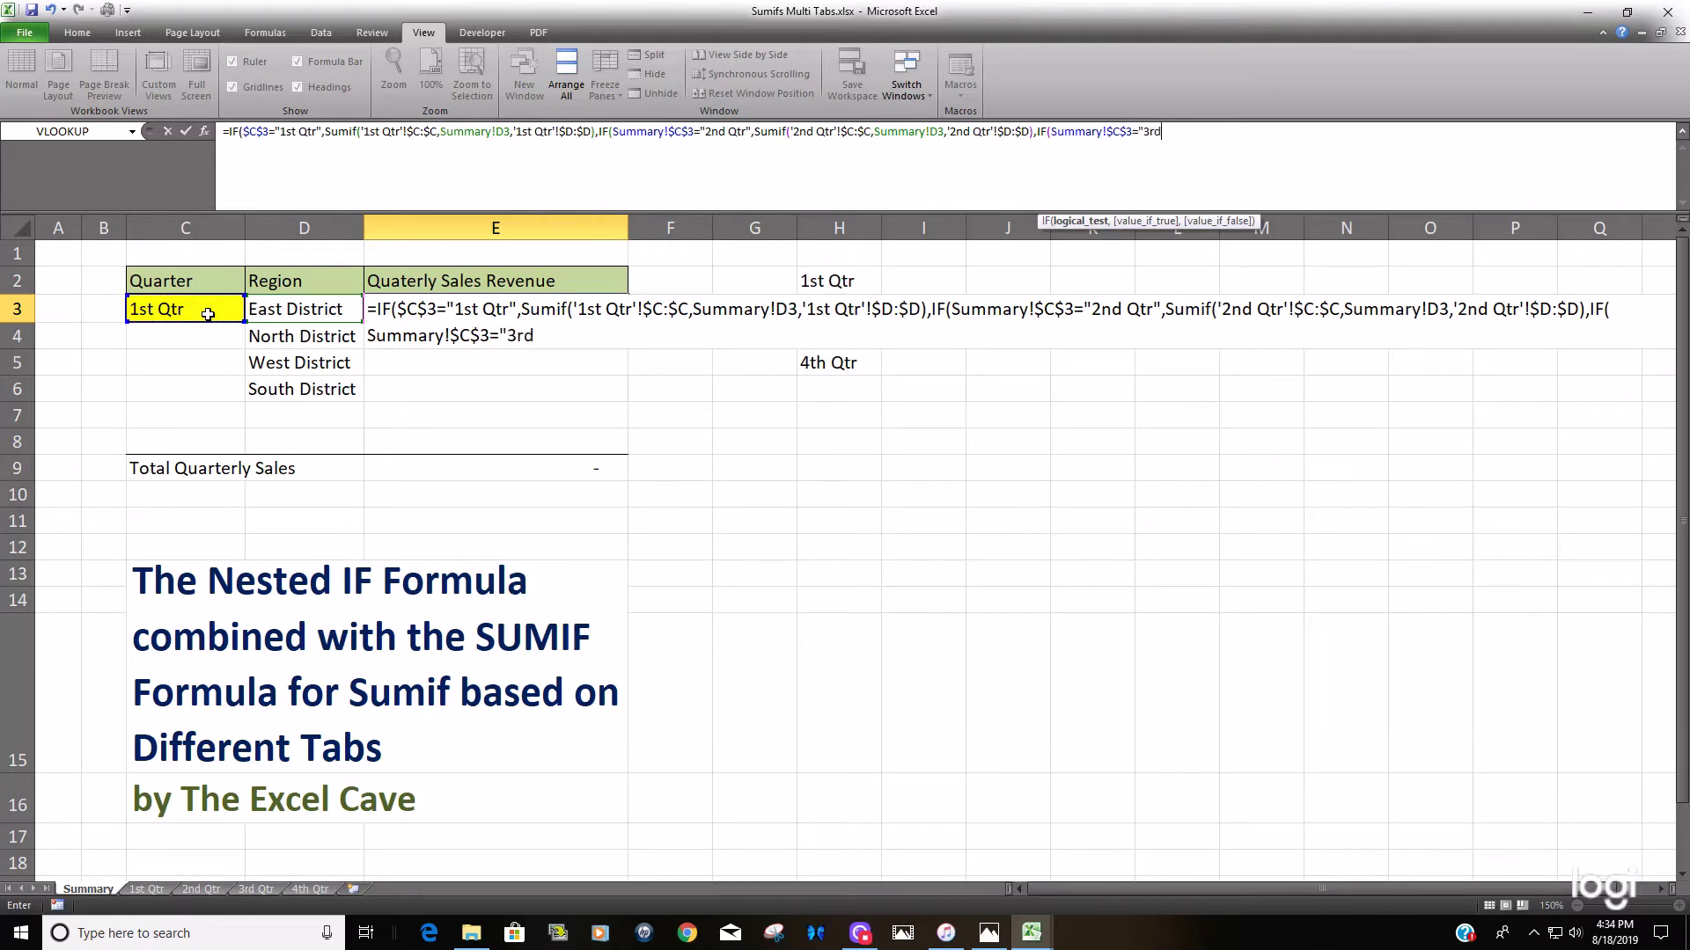
pyautogui.write(' Qtr",')
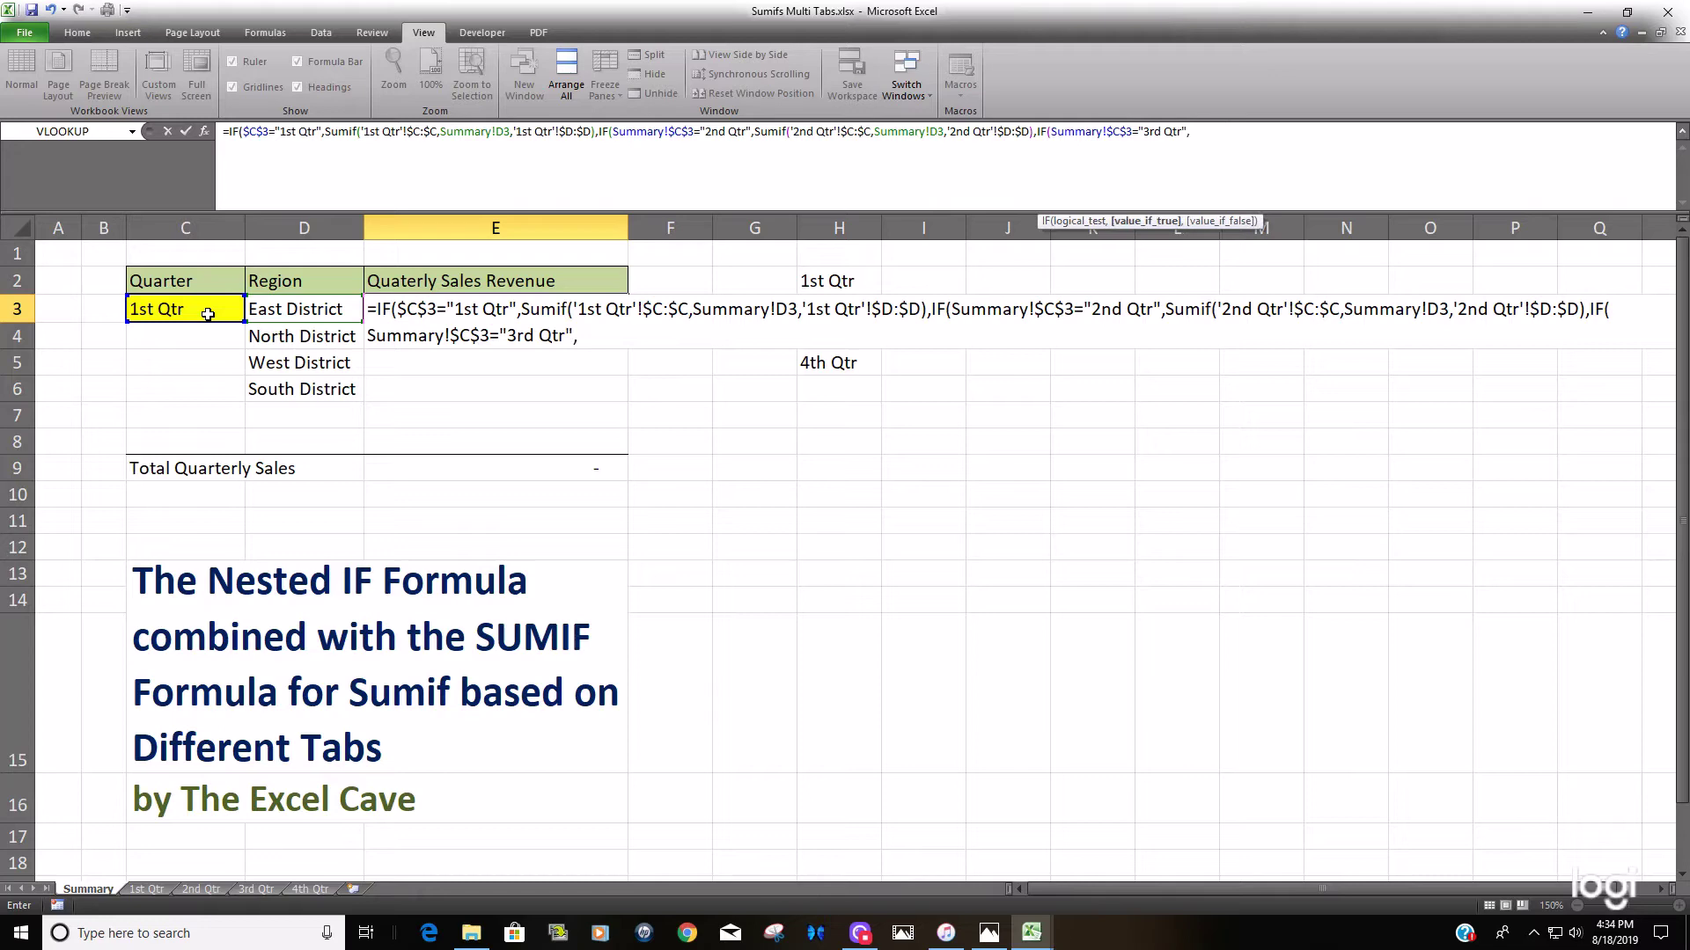
pyautogui.write('Sumif')
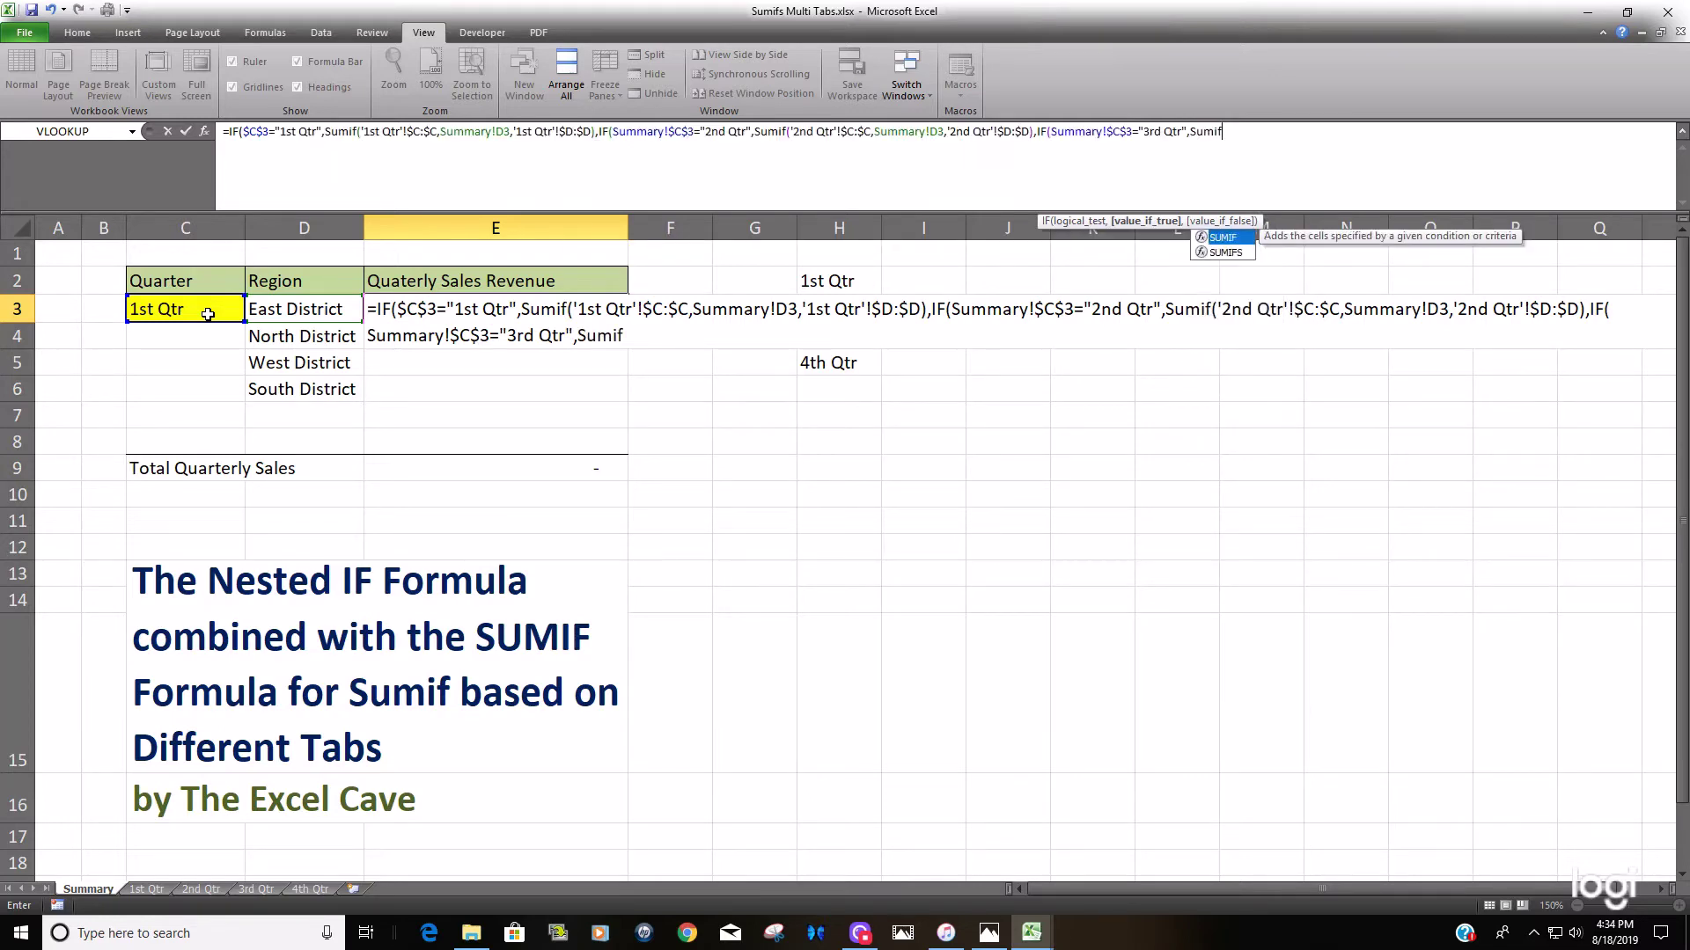
pyautogui.write('(')
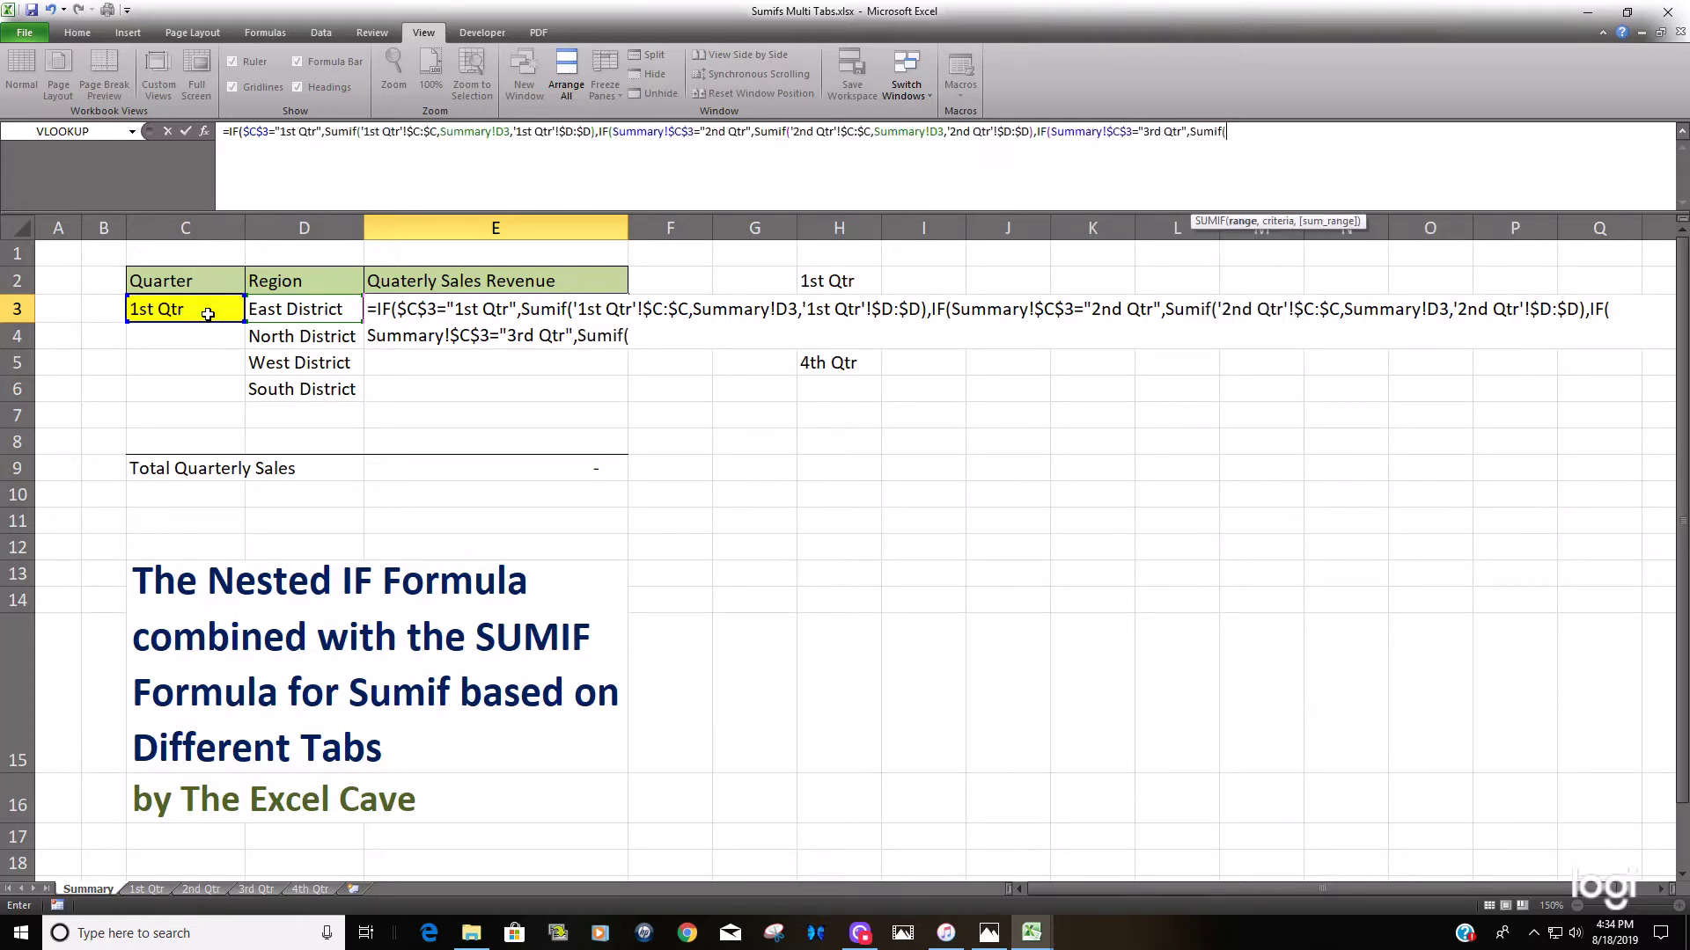
# Step: Give the third SUMIF '3rd Qtr'!$C:$C as its range and Summary!D3 as its criteria
pyautogui.click(256, 889)
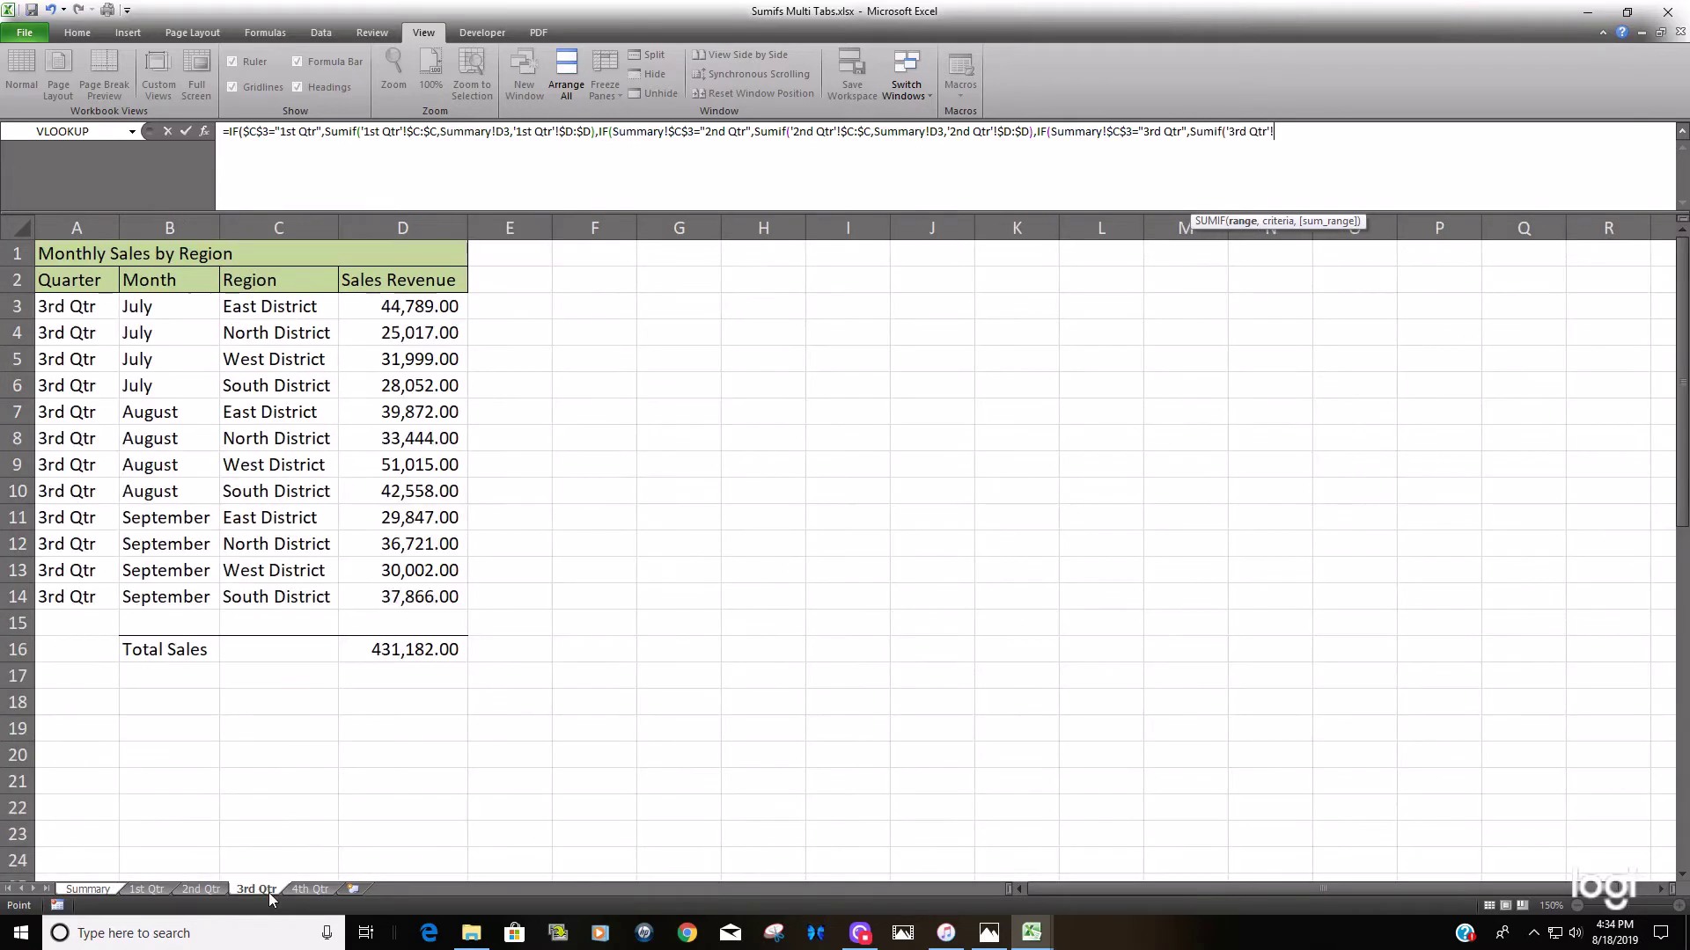
pyautogui.click(300, 219)
pyautogui.press('F4')
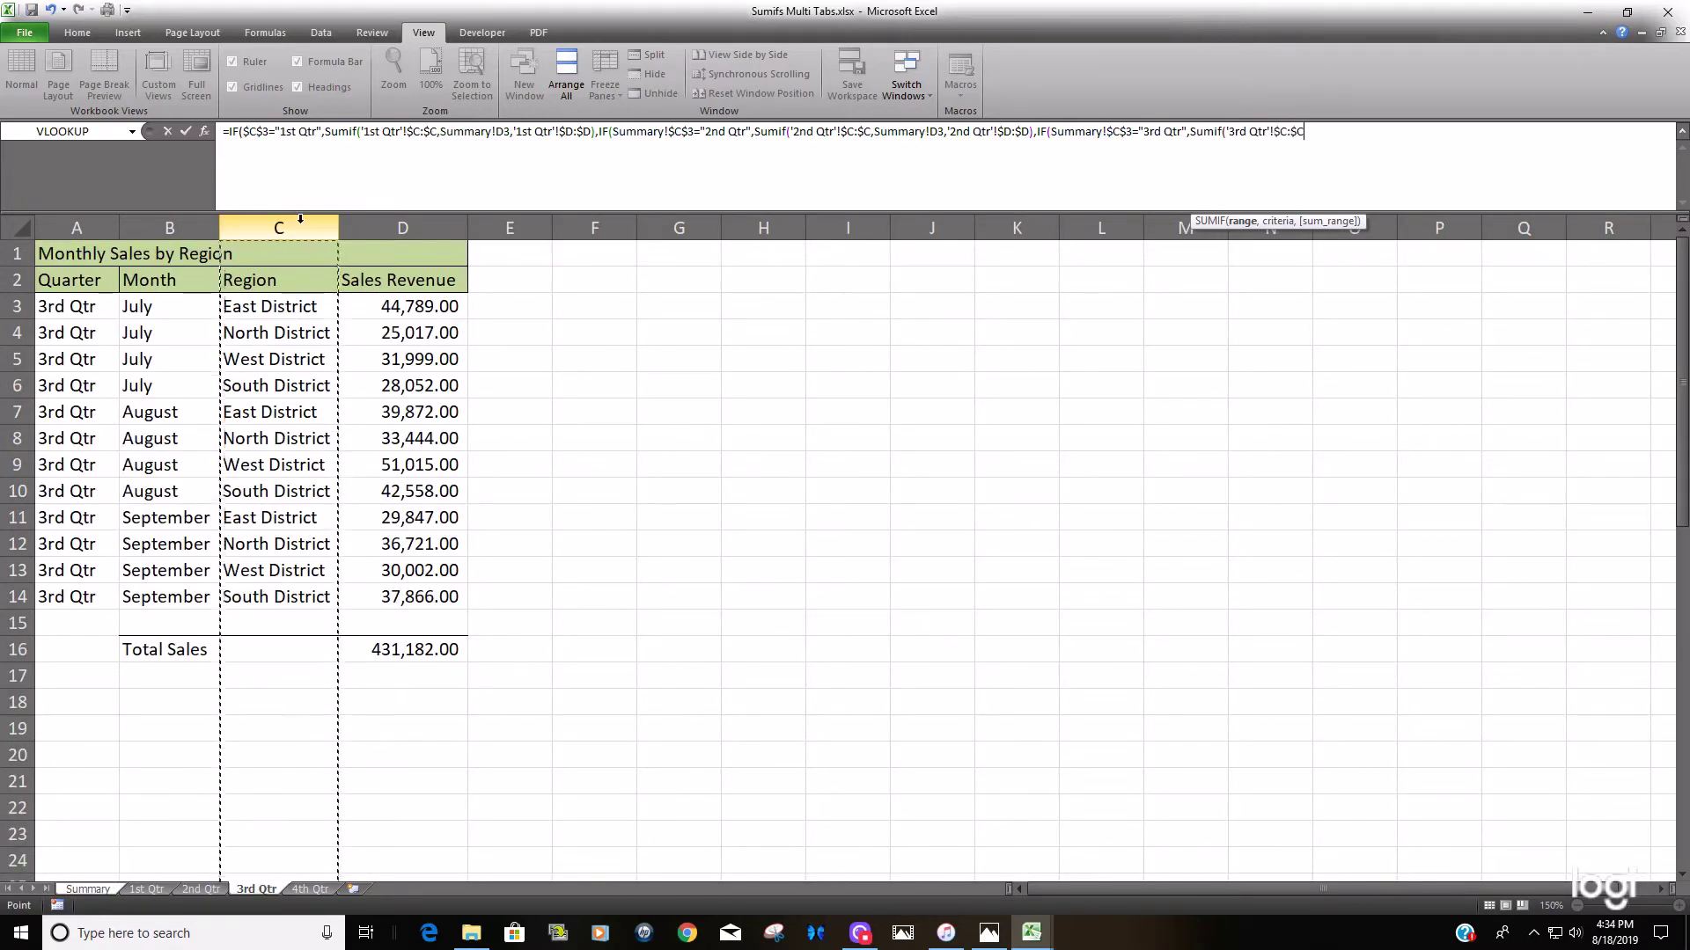
pyautogui.write(',')
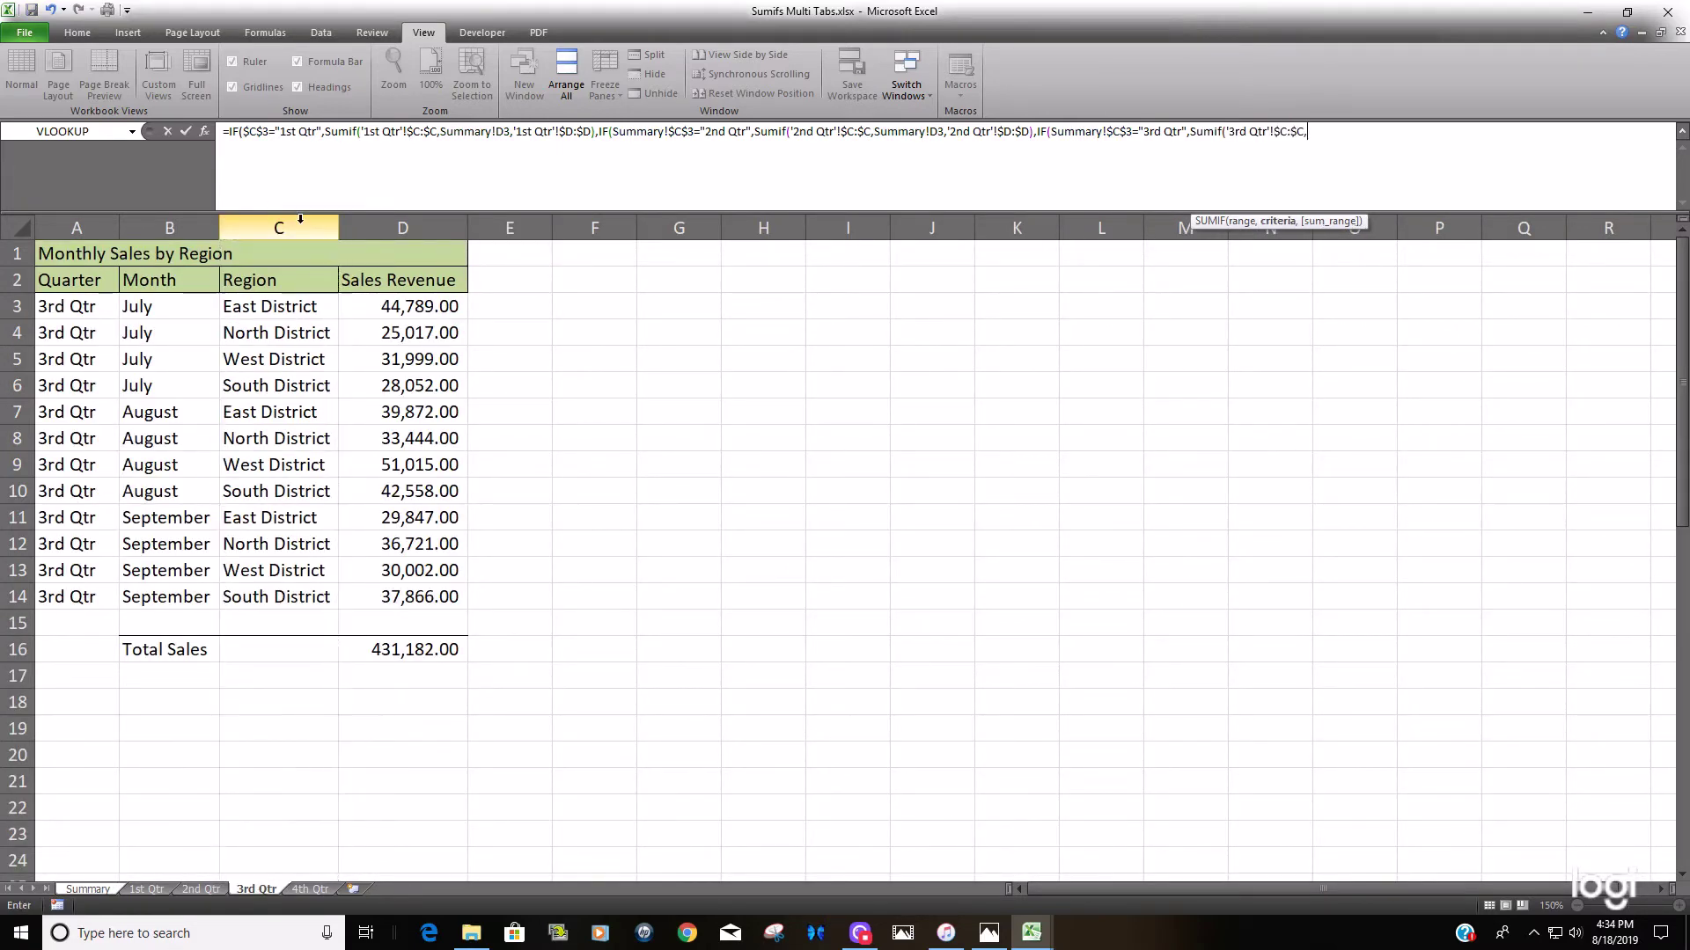
pyautogui.click(87, 889)
pyautogui.click(332, 310)
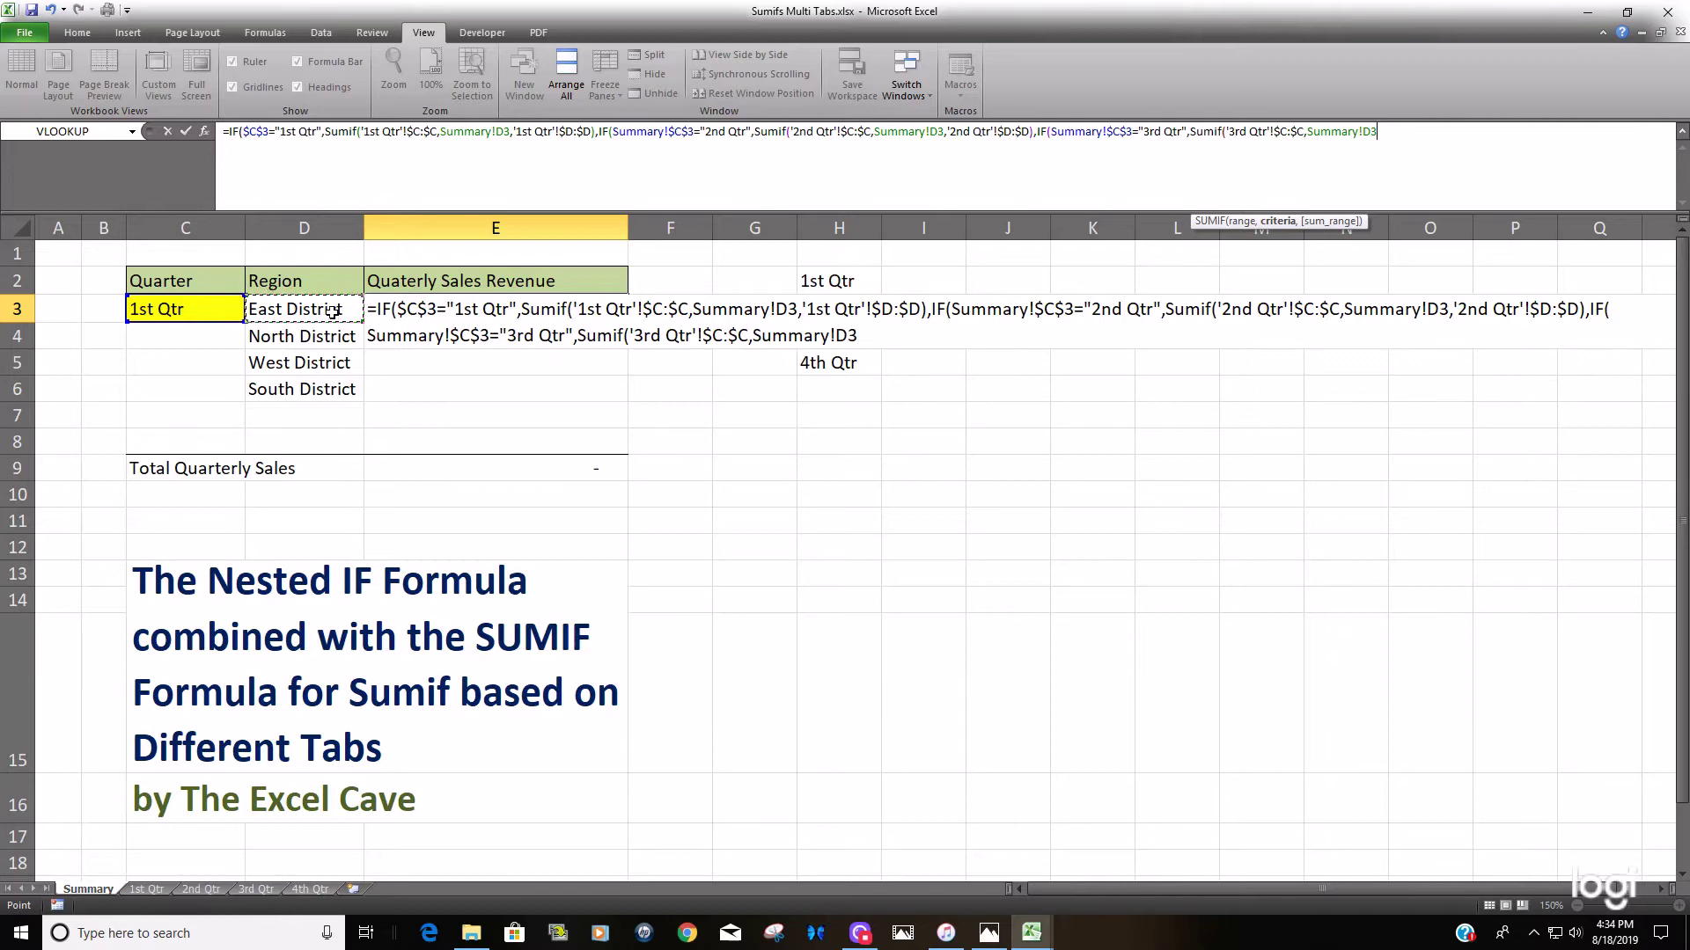
# Step: Add '3rd Qtr'!$D:$D as the sum range, close the SUMIF and add a comma
pyautogui.write(',')
pyautogui.click(256, 888)
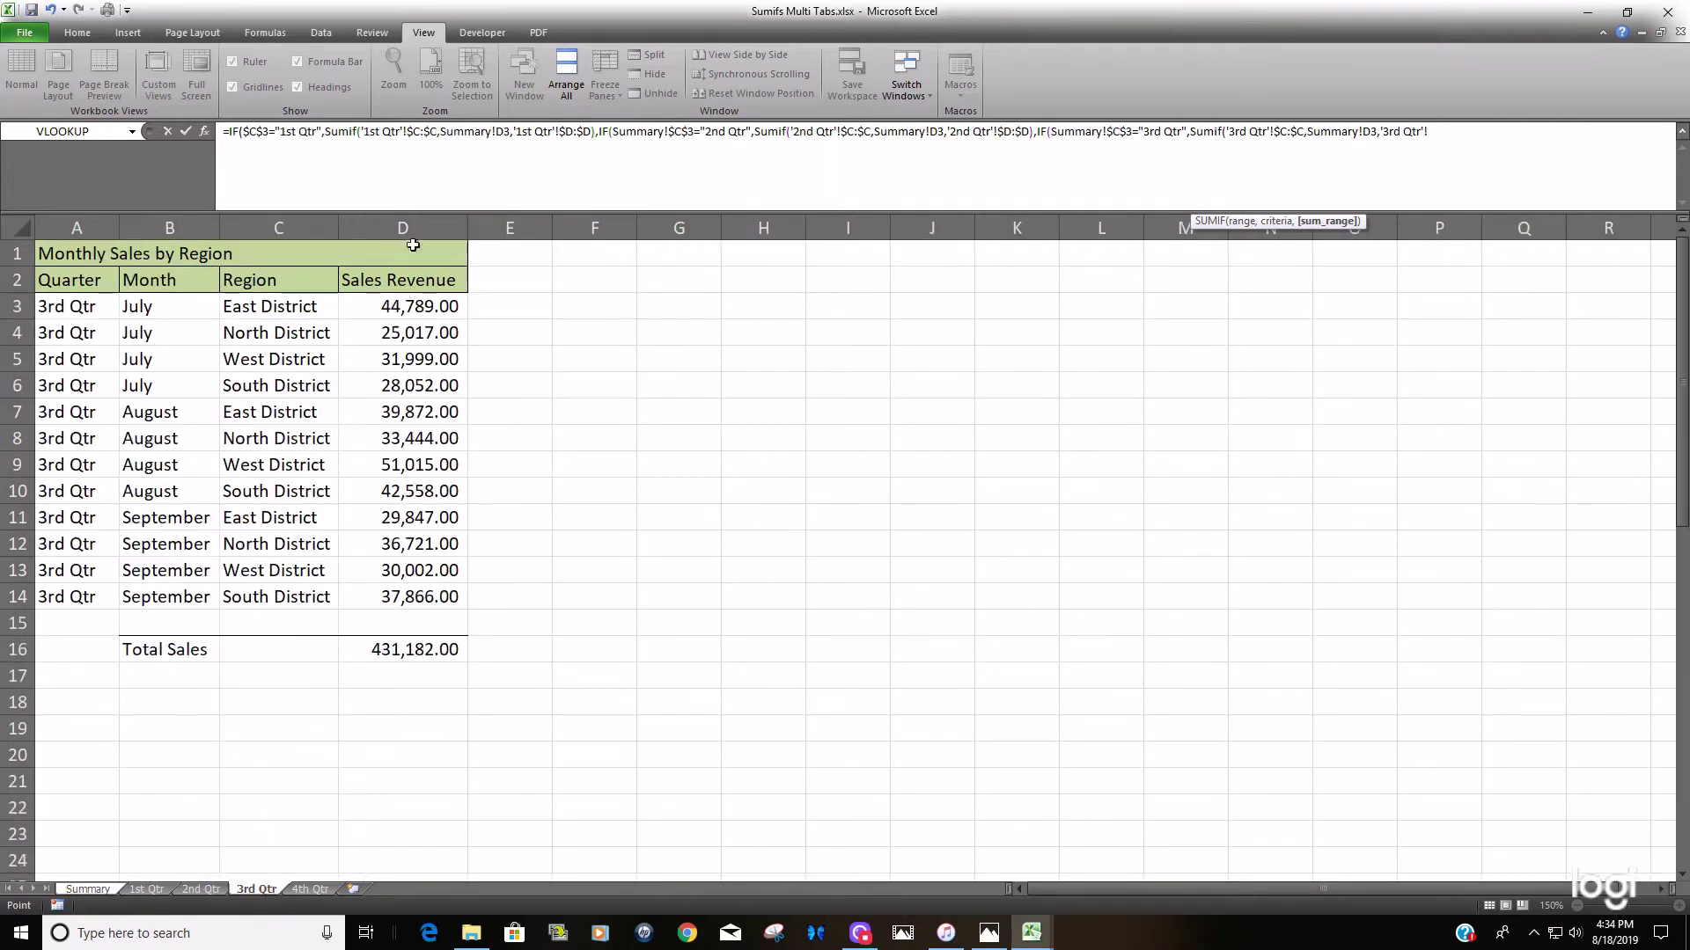
pyautogui.click(420, 227)
pyautogui.press('F4')
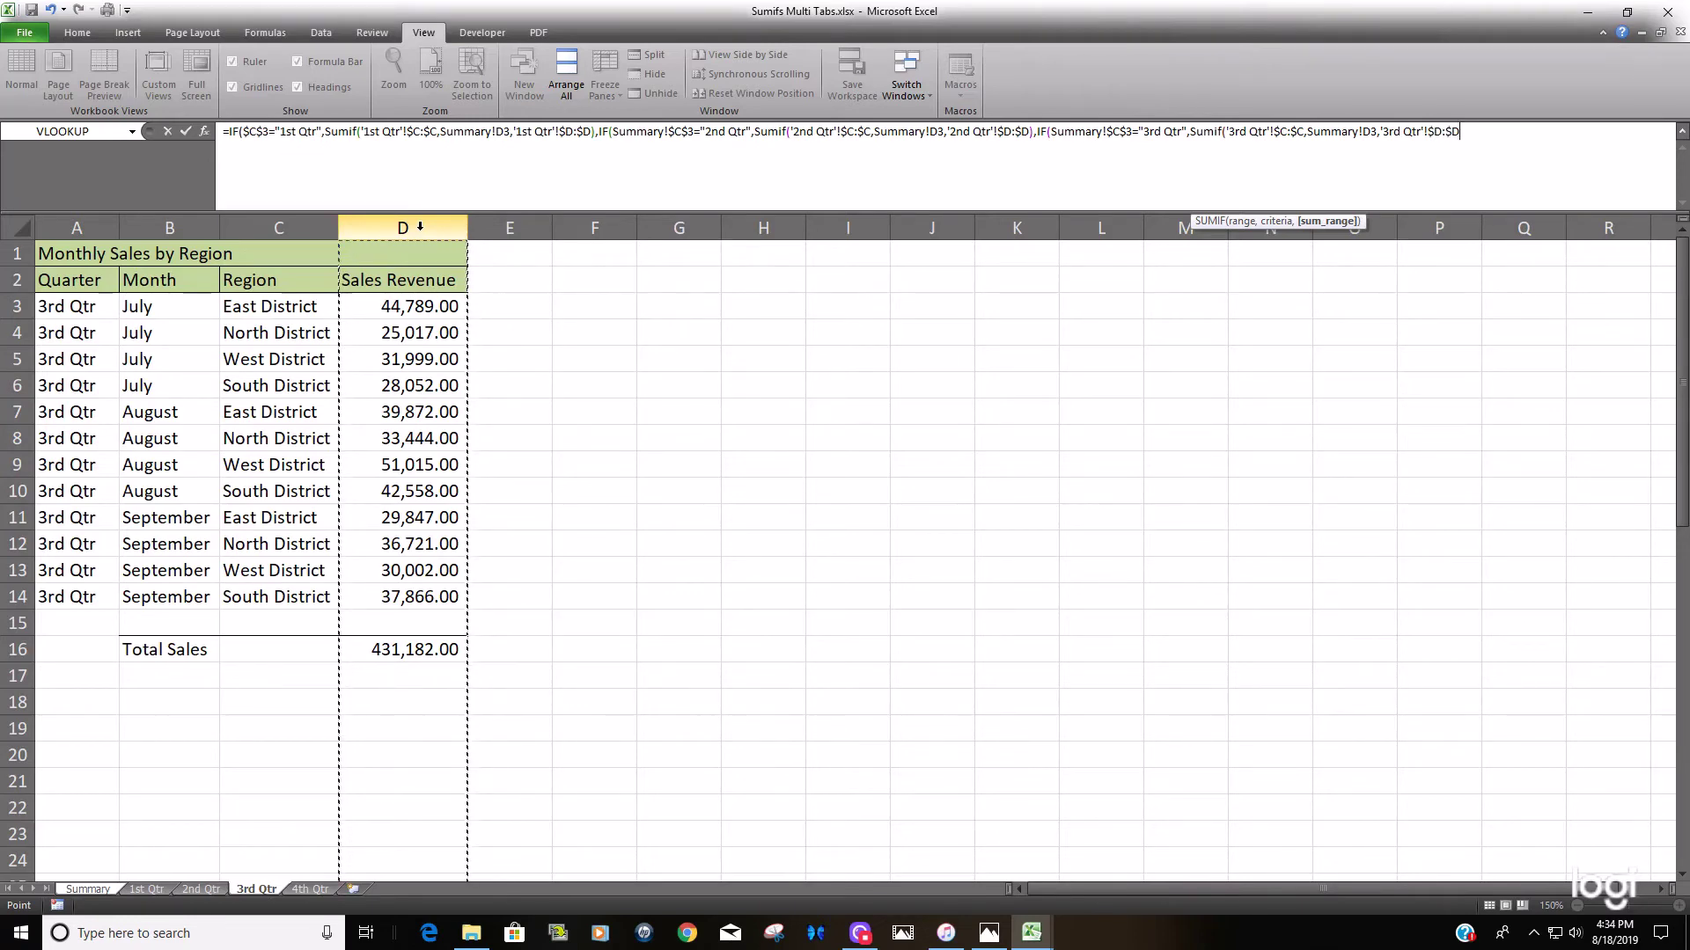
pyautogui.click(1267, 193)
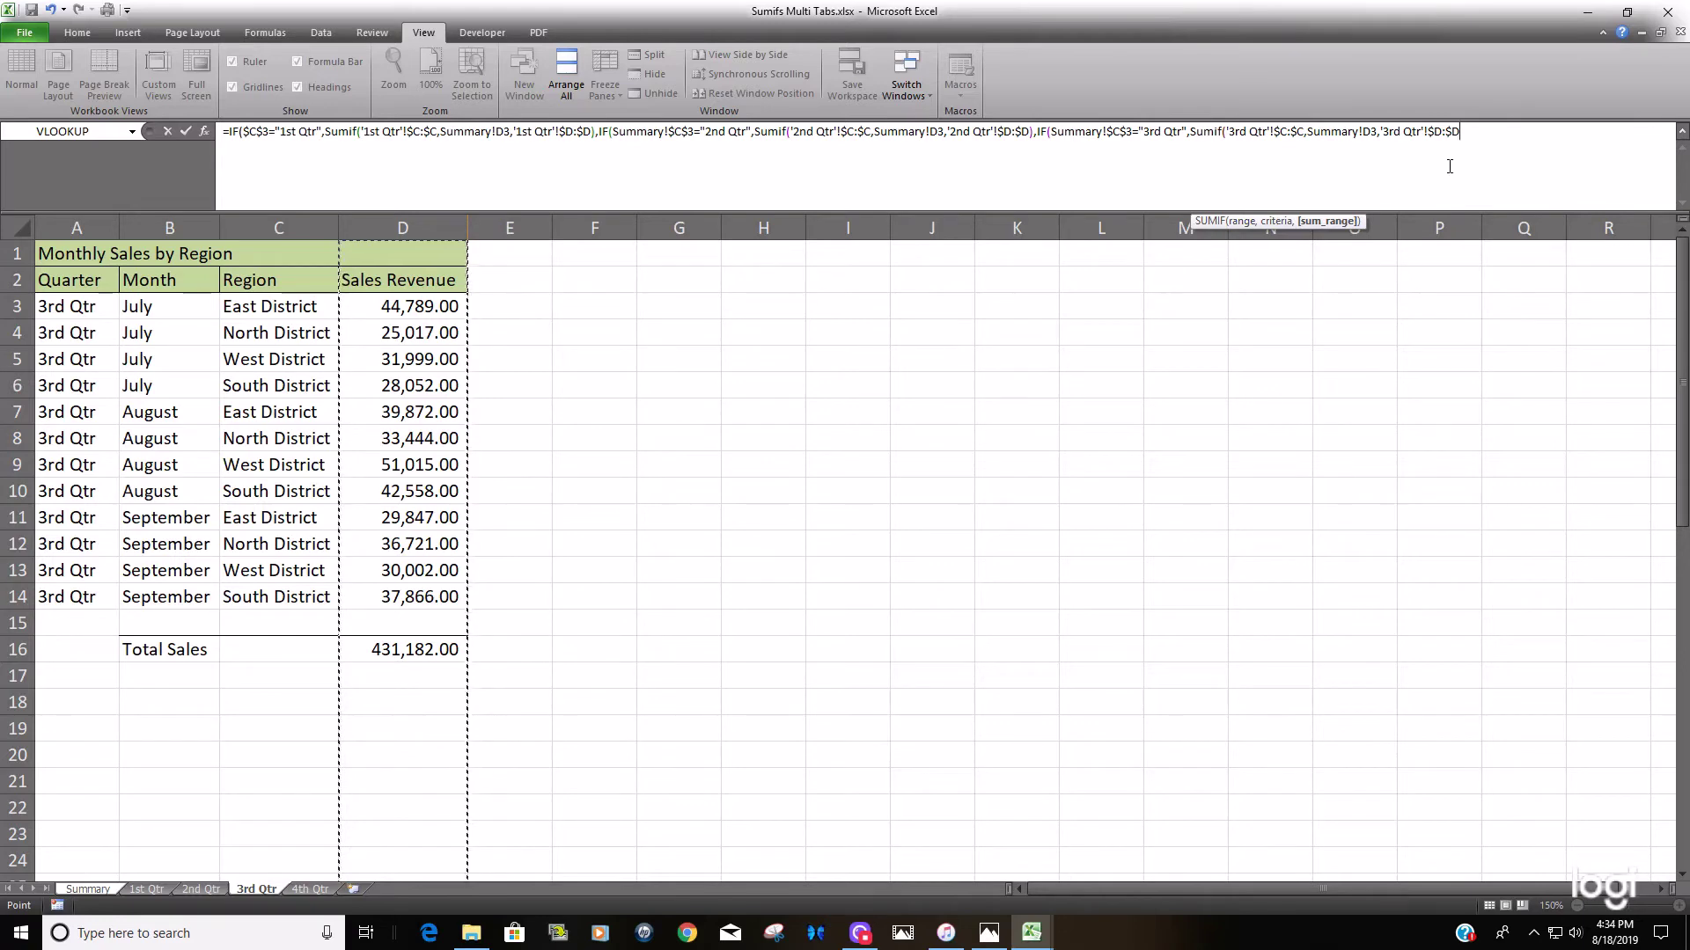
pyautogui.write(')')
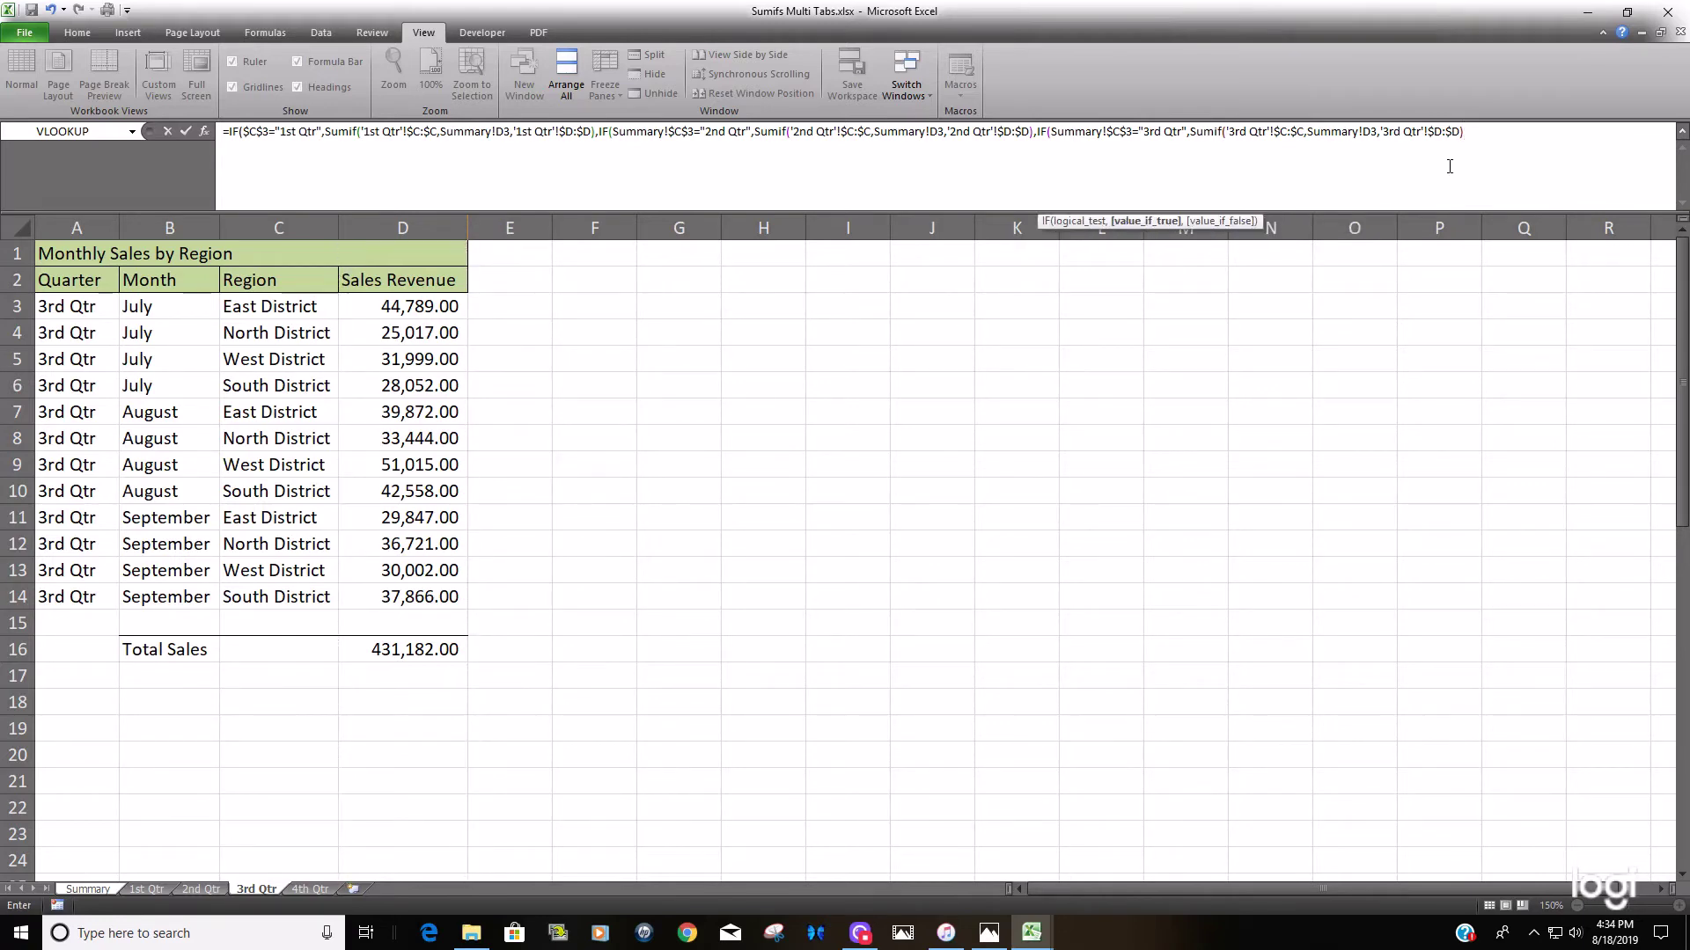
pyautogui.write(',')
# Step: Type IF( to open the fourth nested IF
pyautogui.write('IF')
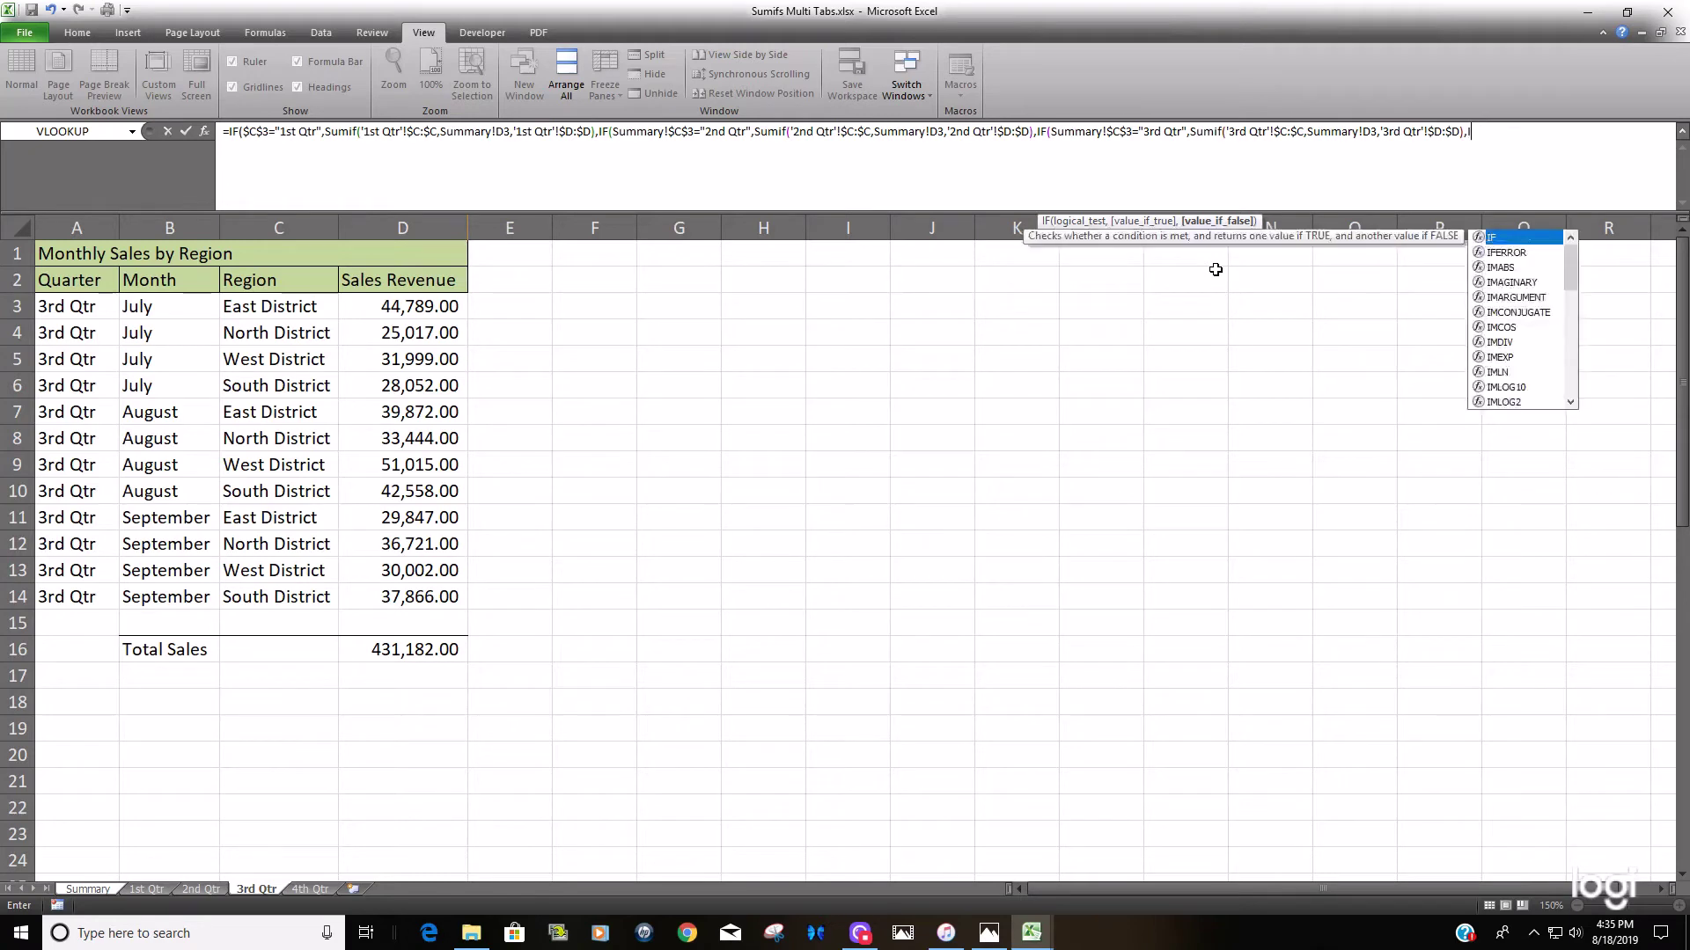
pyautogui.write('(')
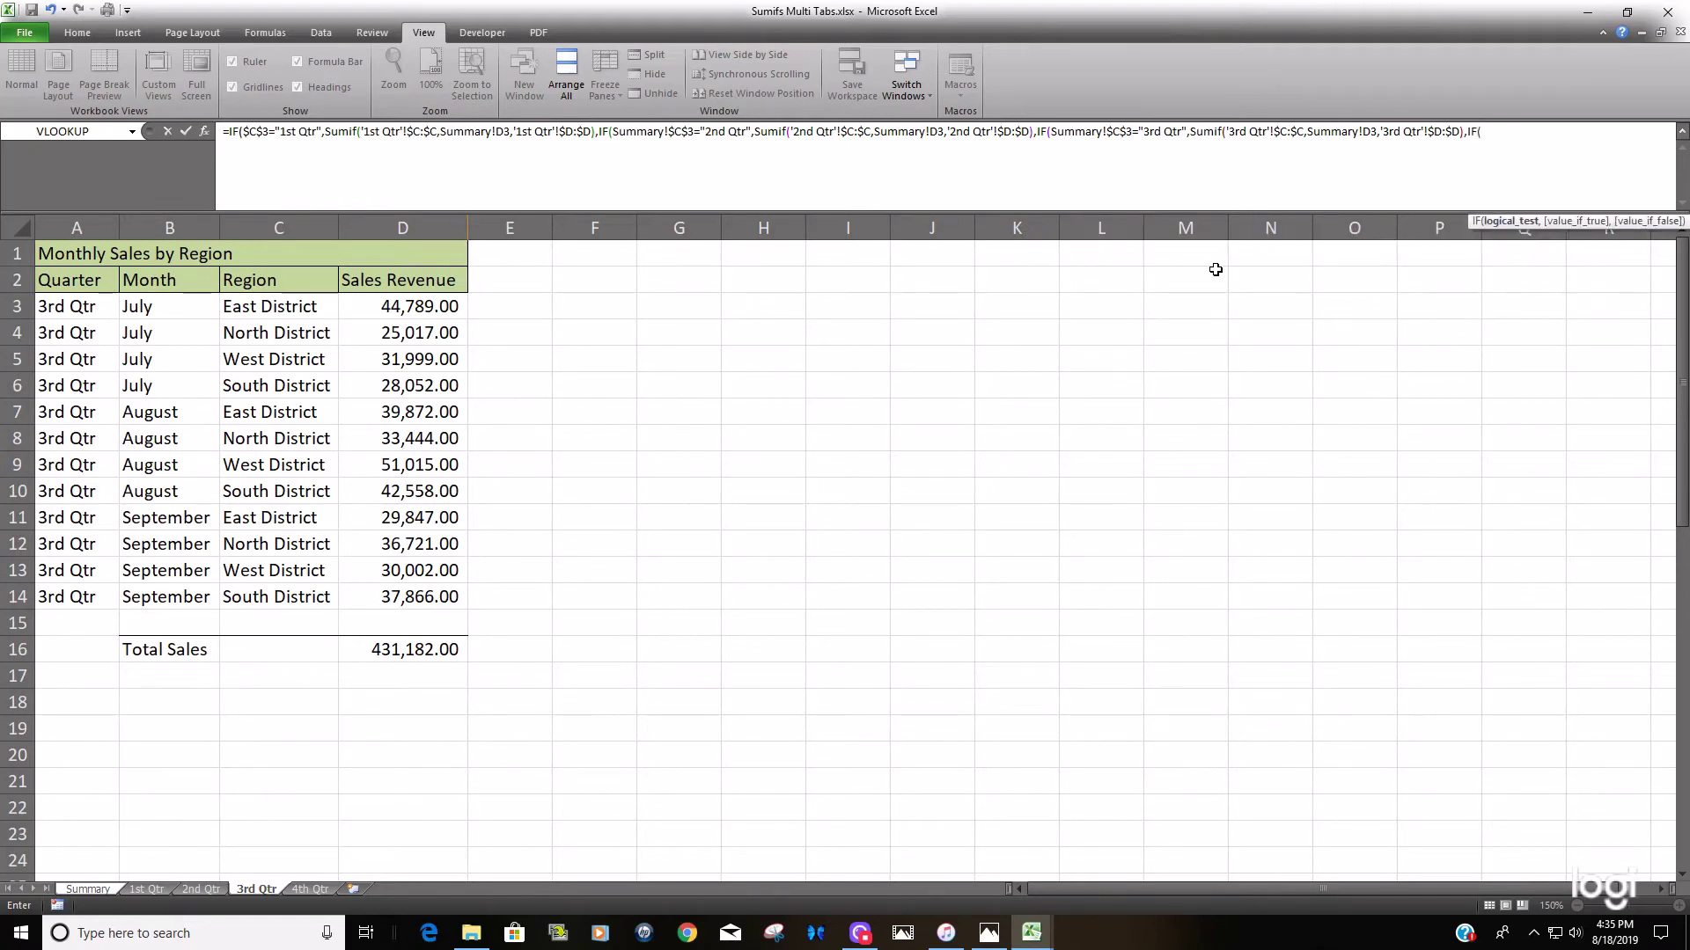
# Step: Add the test Summary!$C$3="4th Qtr" and accept SUMIF( from autocomplete
pyautogui.click(88, 891)
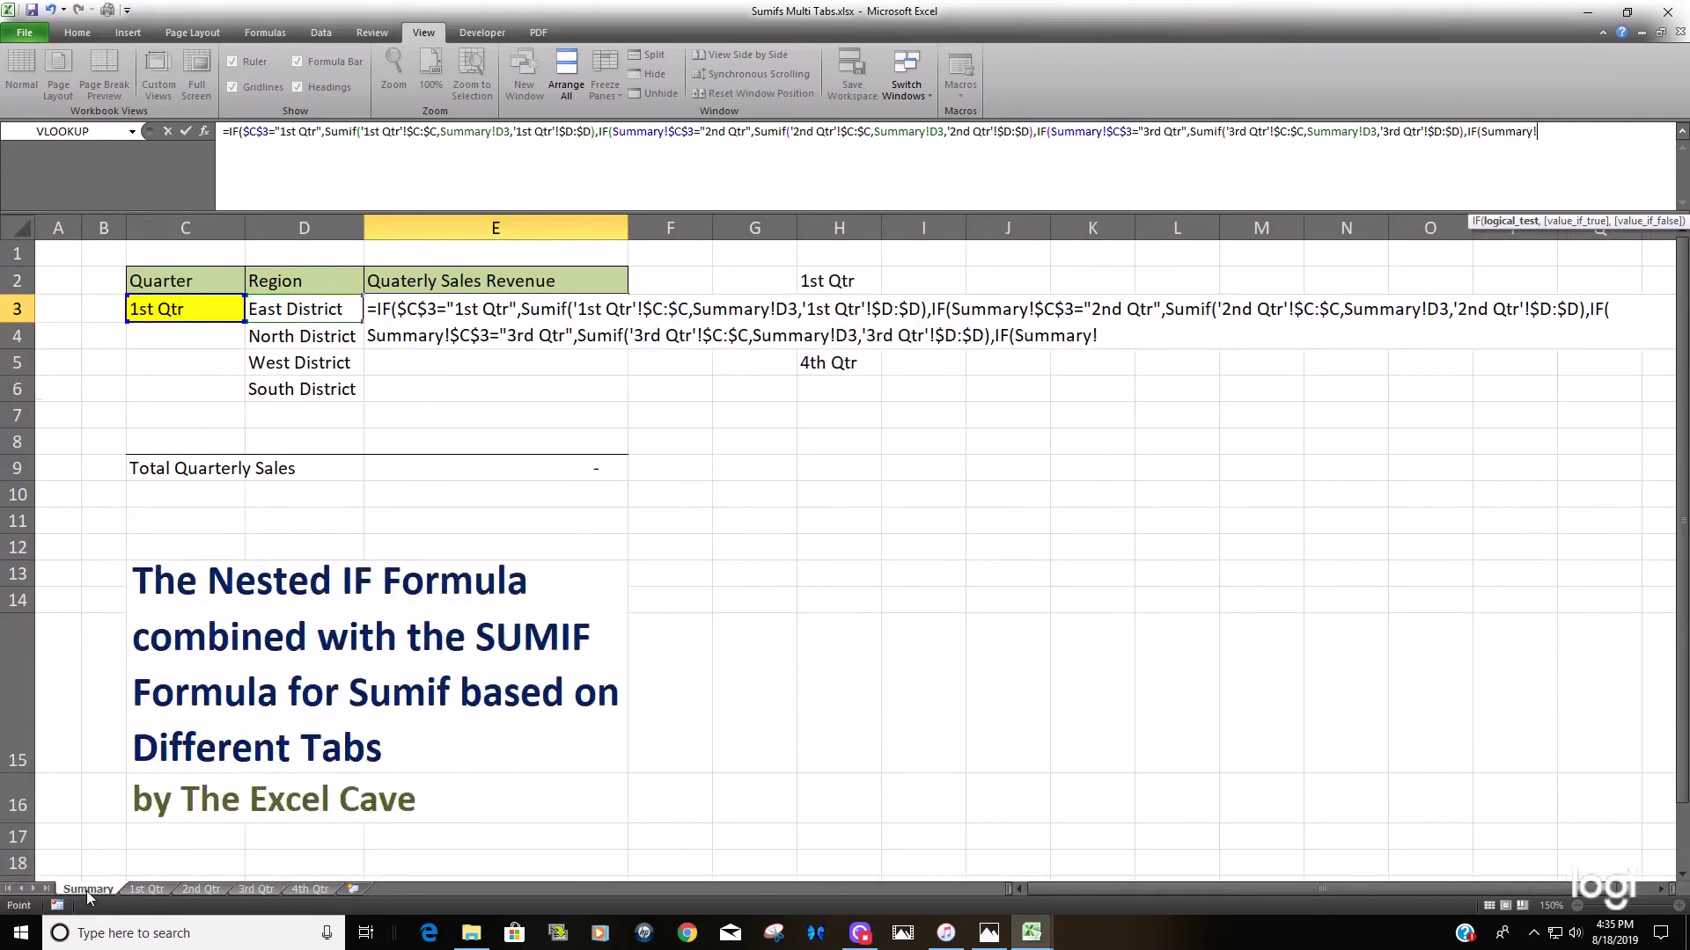
pyautogui.click(206, 313)
pyautogui.press('F4')
pyautogui.write('="4')
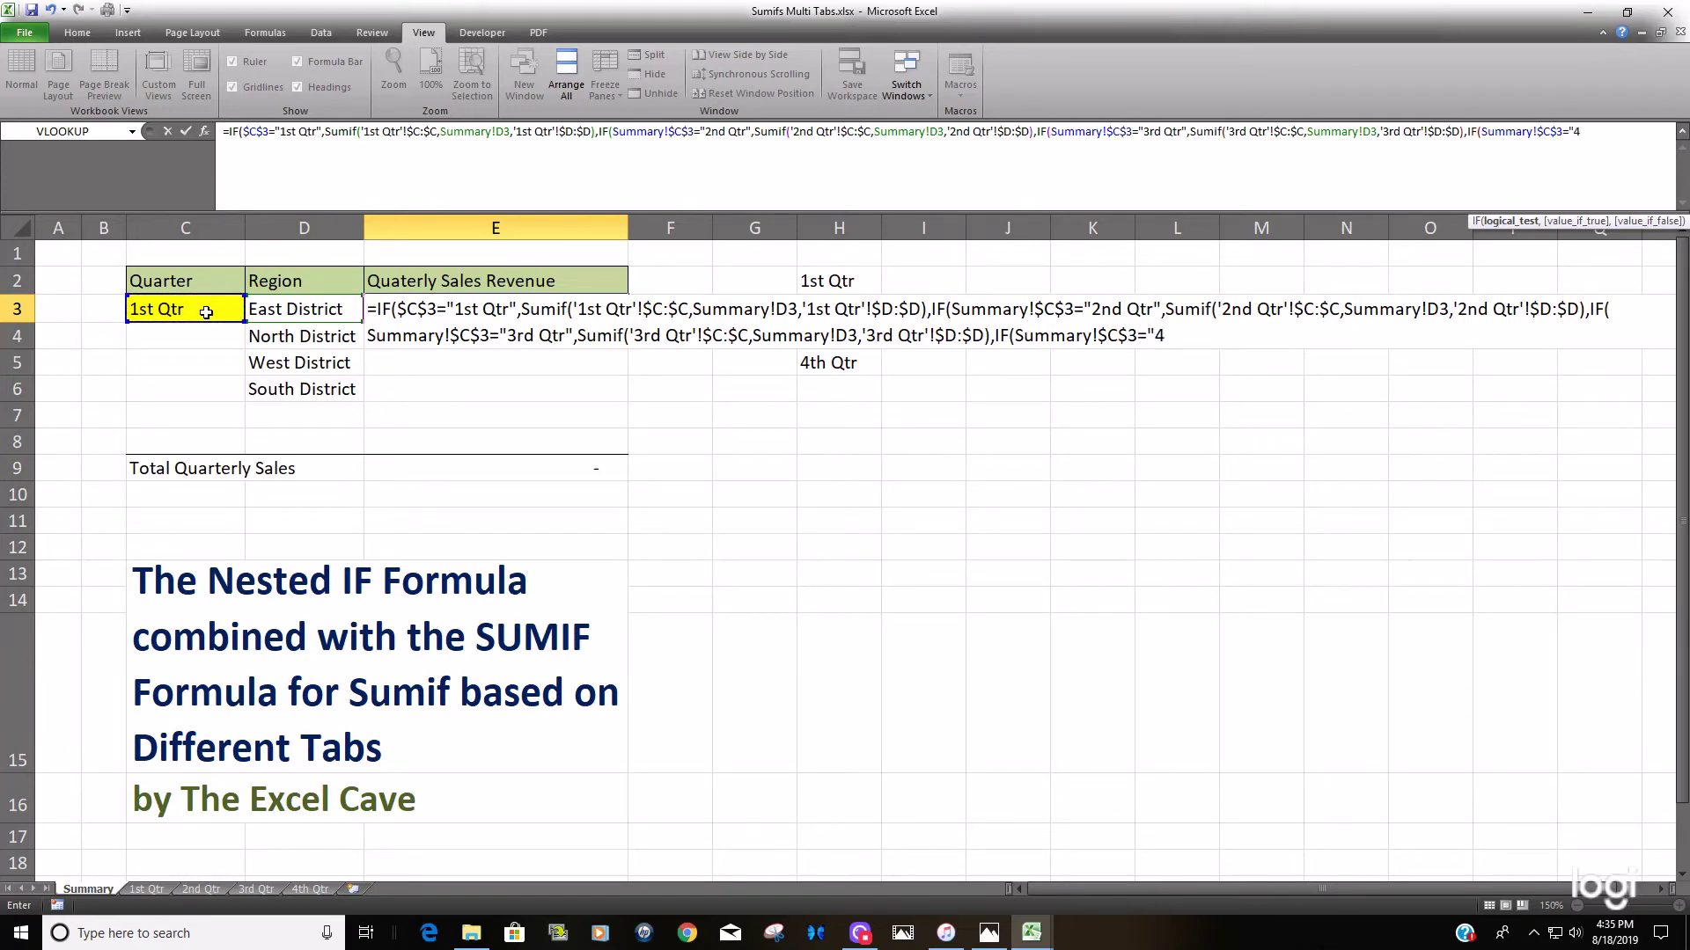
pyautogui.write('th Qtr",Sumif')
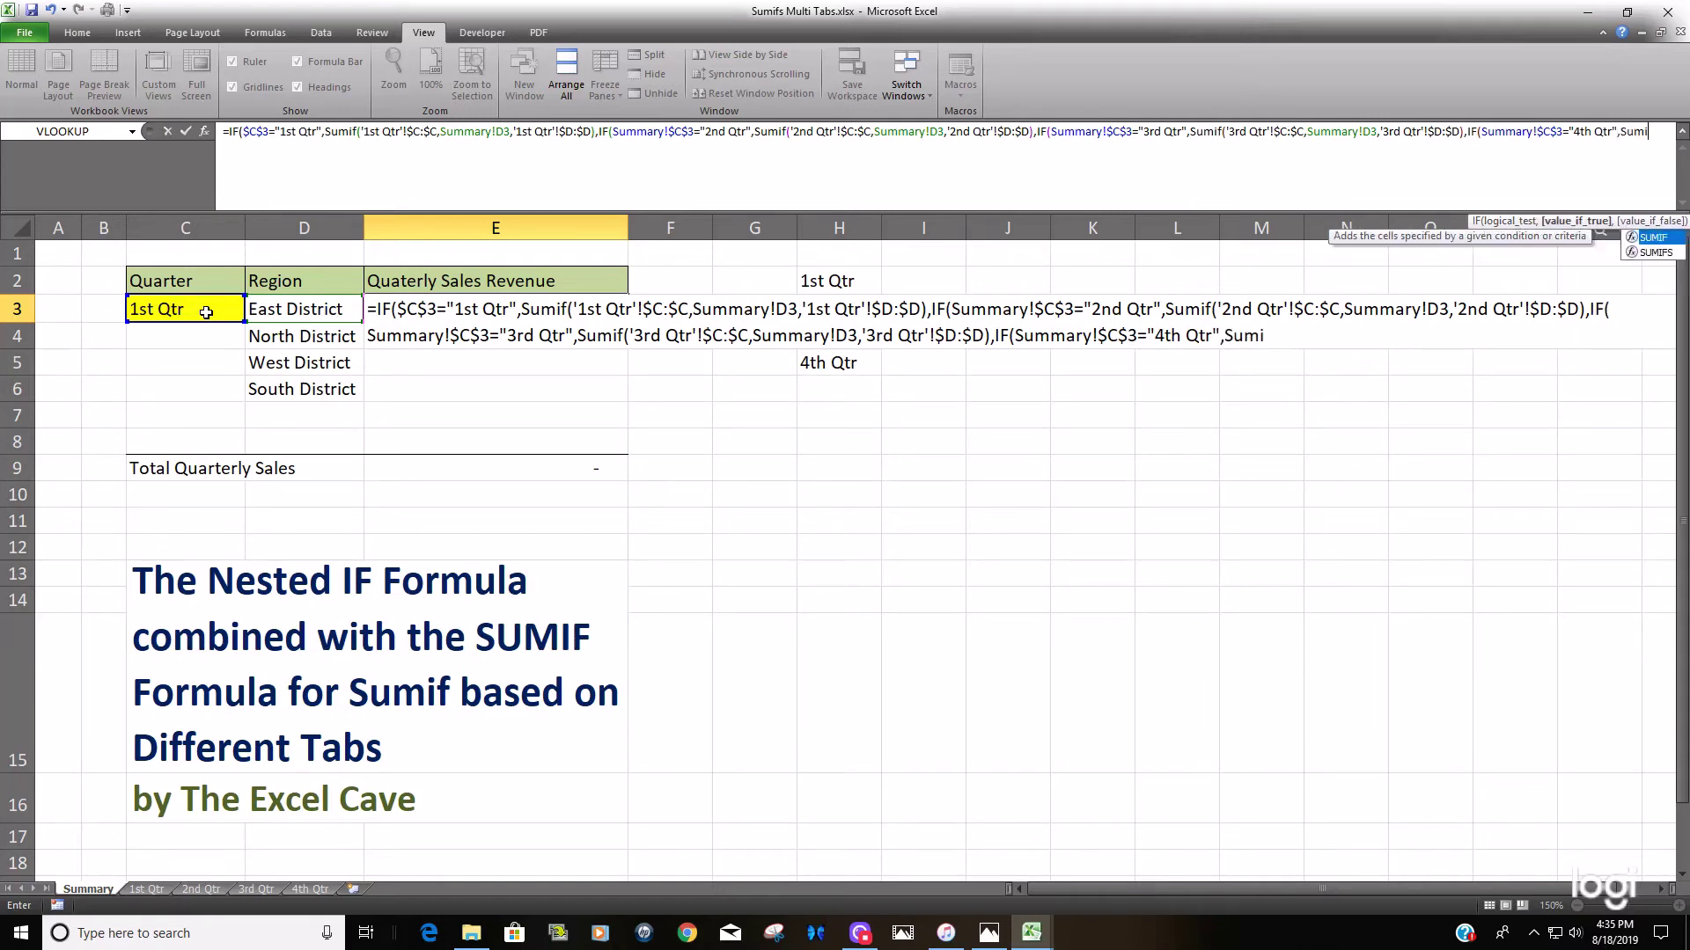
pyautogui.press('Tab')
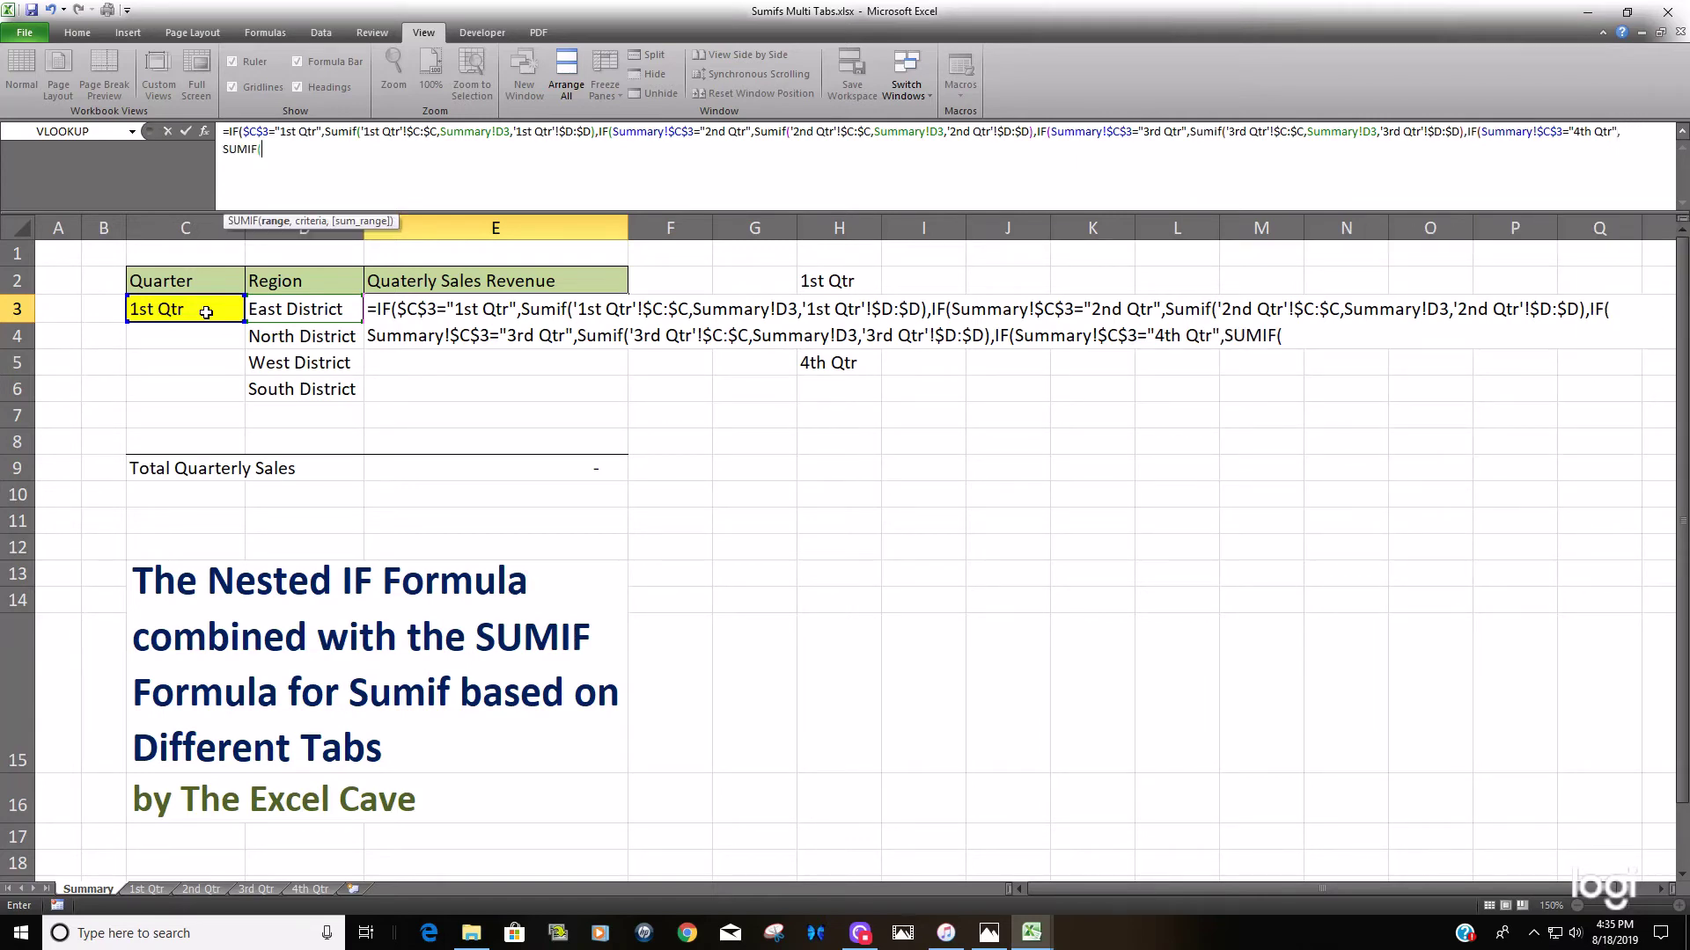
# Step: Fill the fourth SUMIF with '4th Qtr'!$C:$C, Summary!D3 and '4th Qtr'!$D:$D, then close it
pyautogui.click(321, 891)
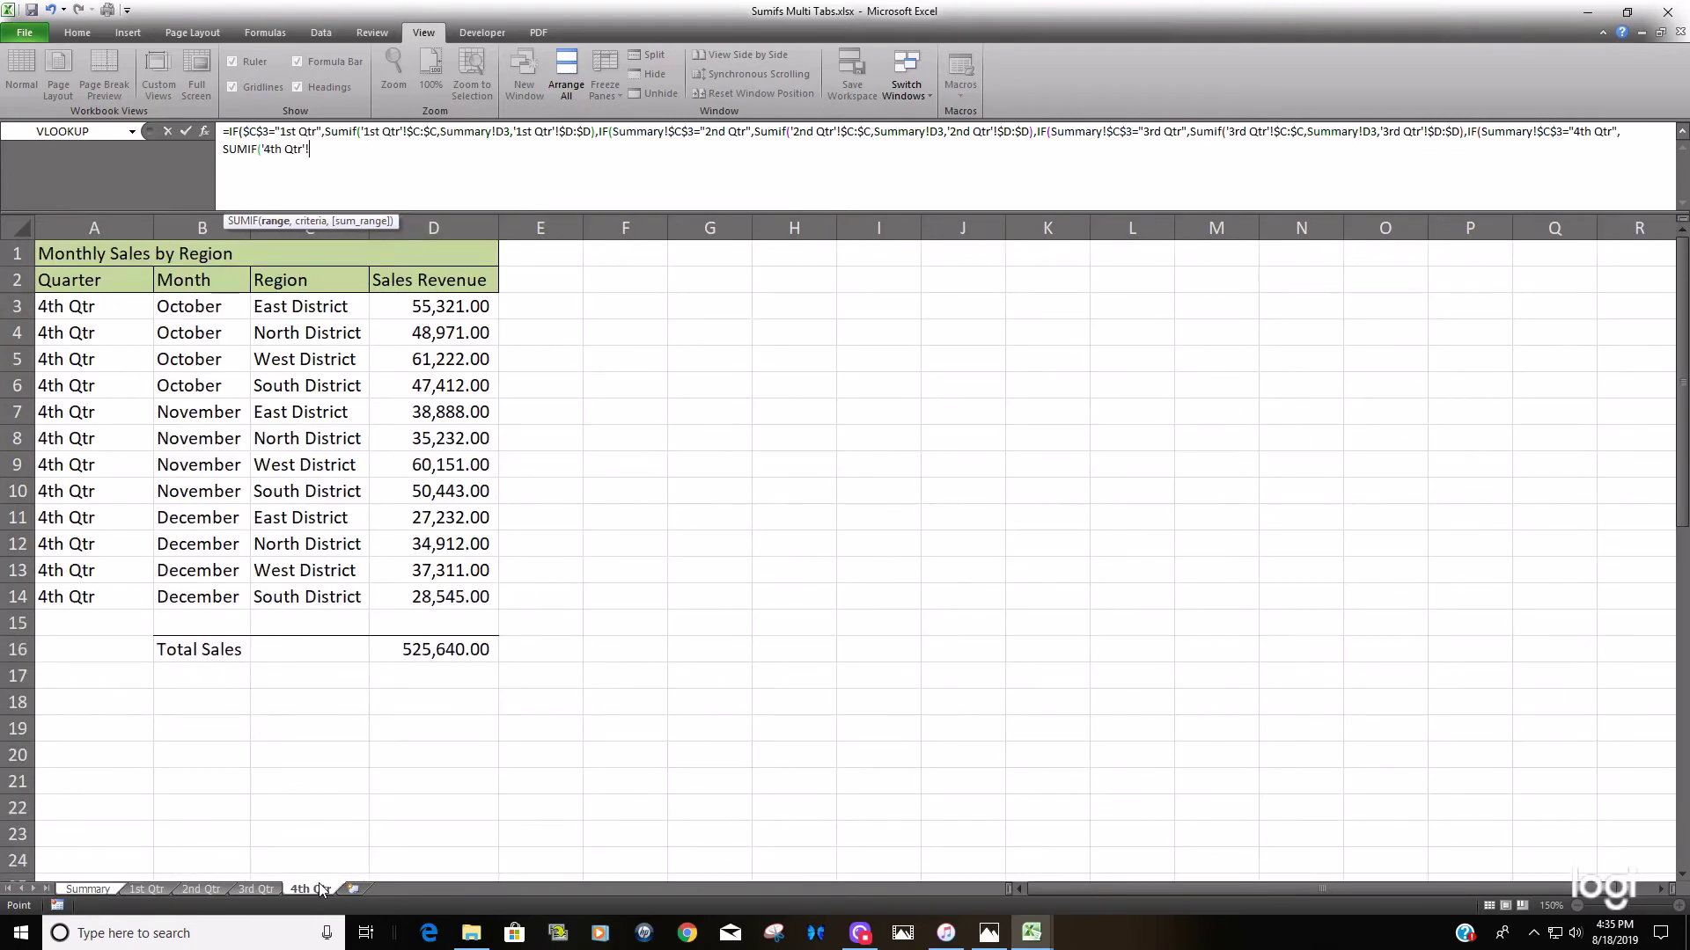
pyautogui.click(338, 231)
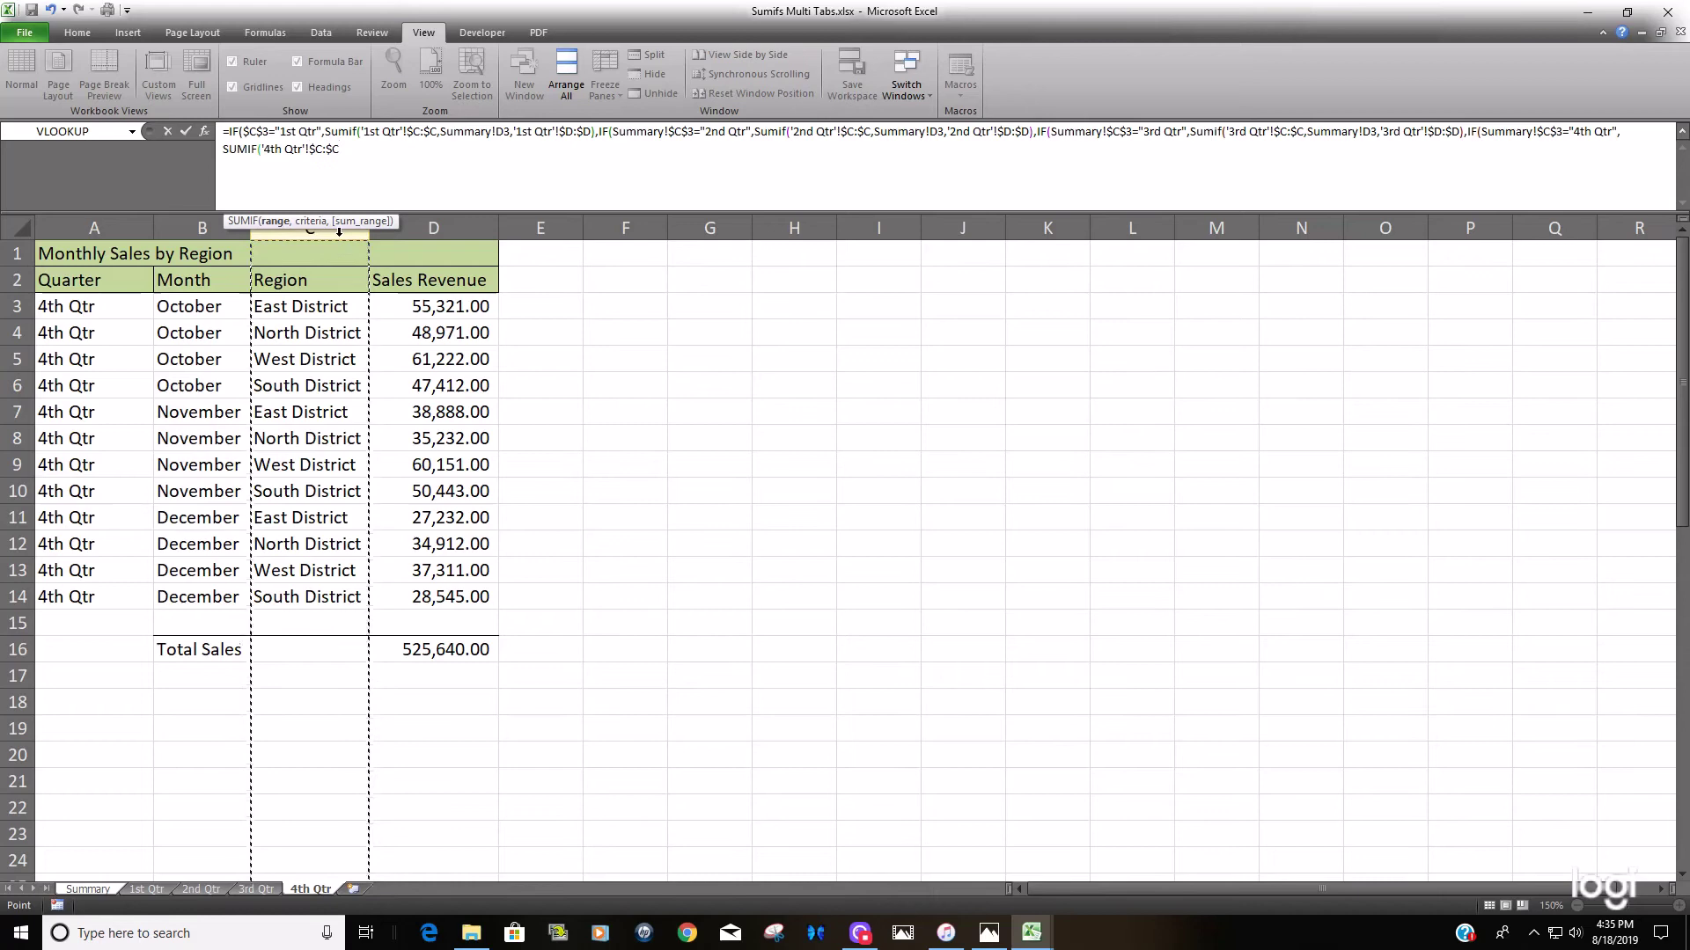
pyautogui.write(',')
pyautogui.click(88, 889)
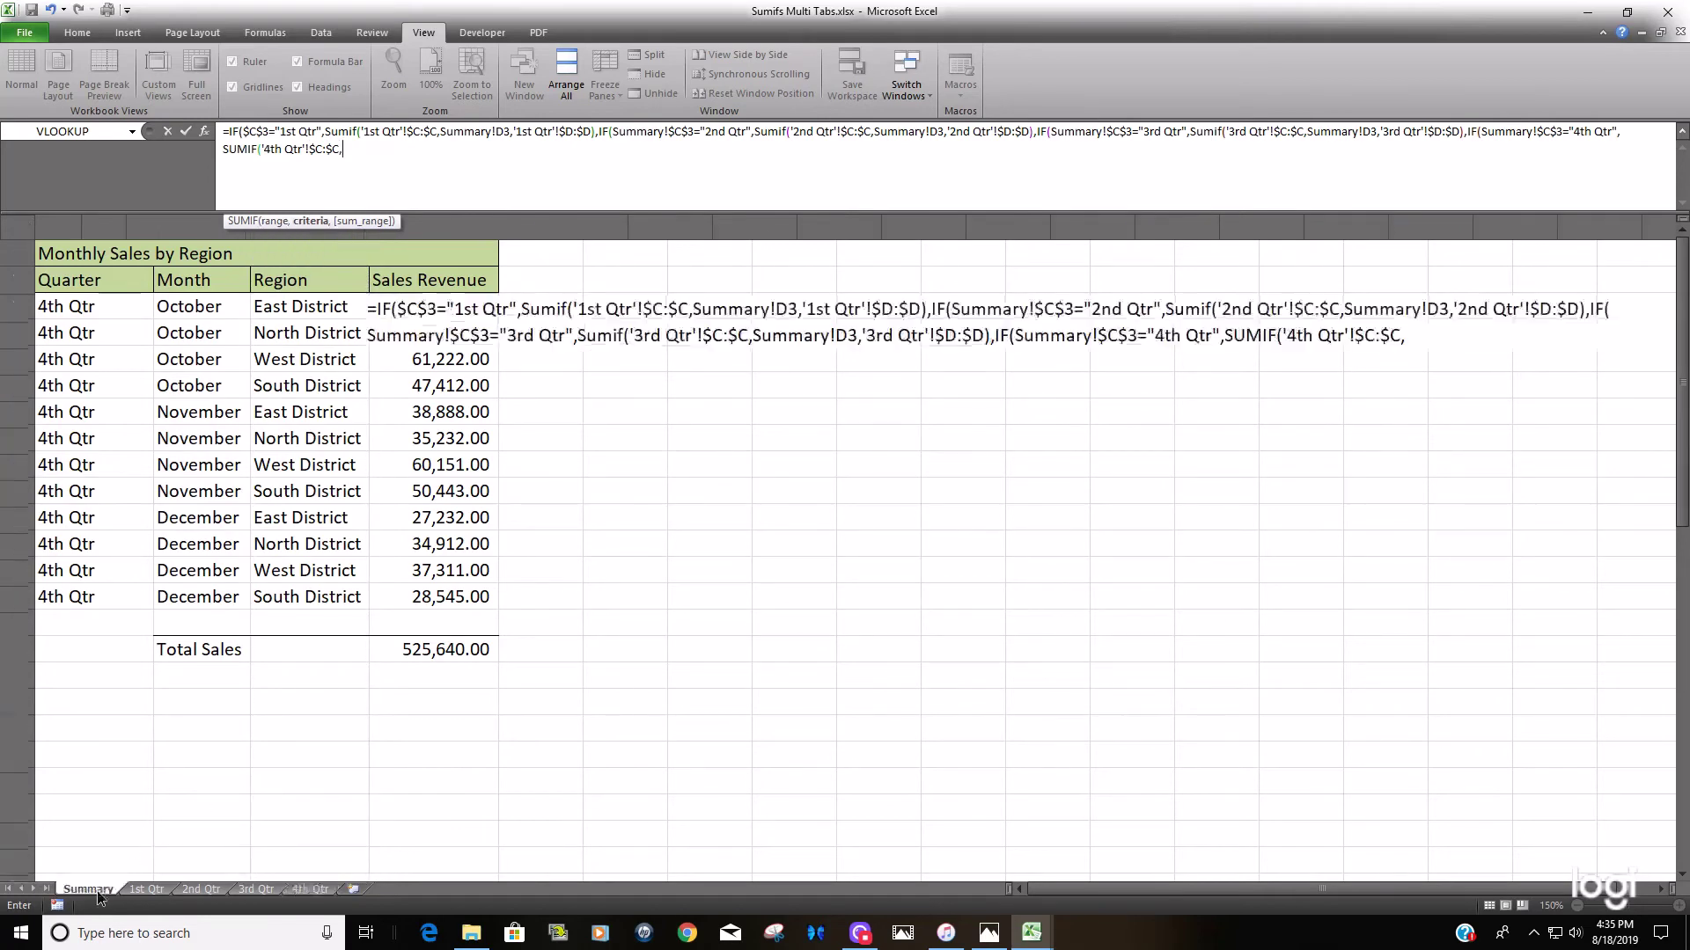
pyautogui.click(300, 314)
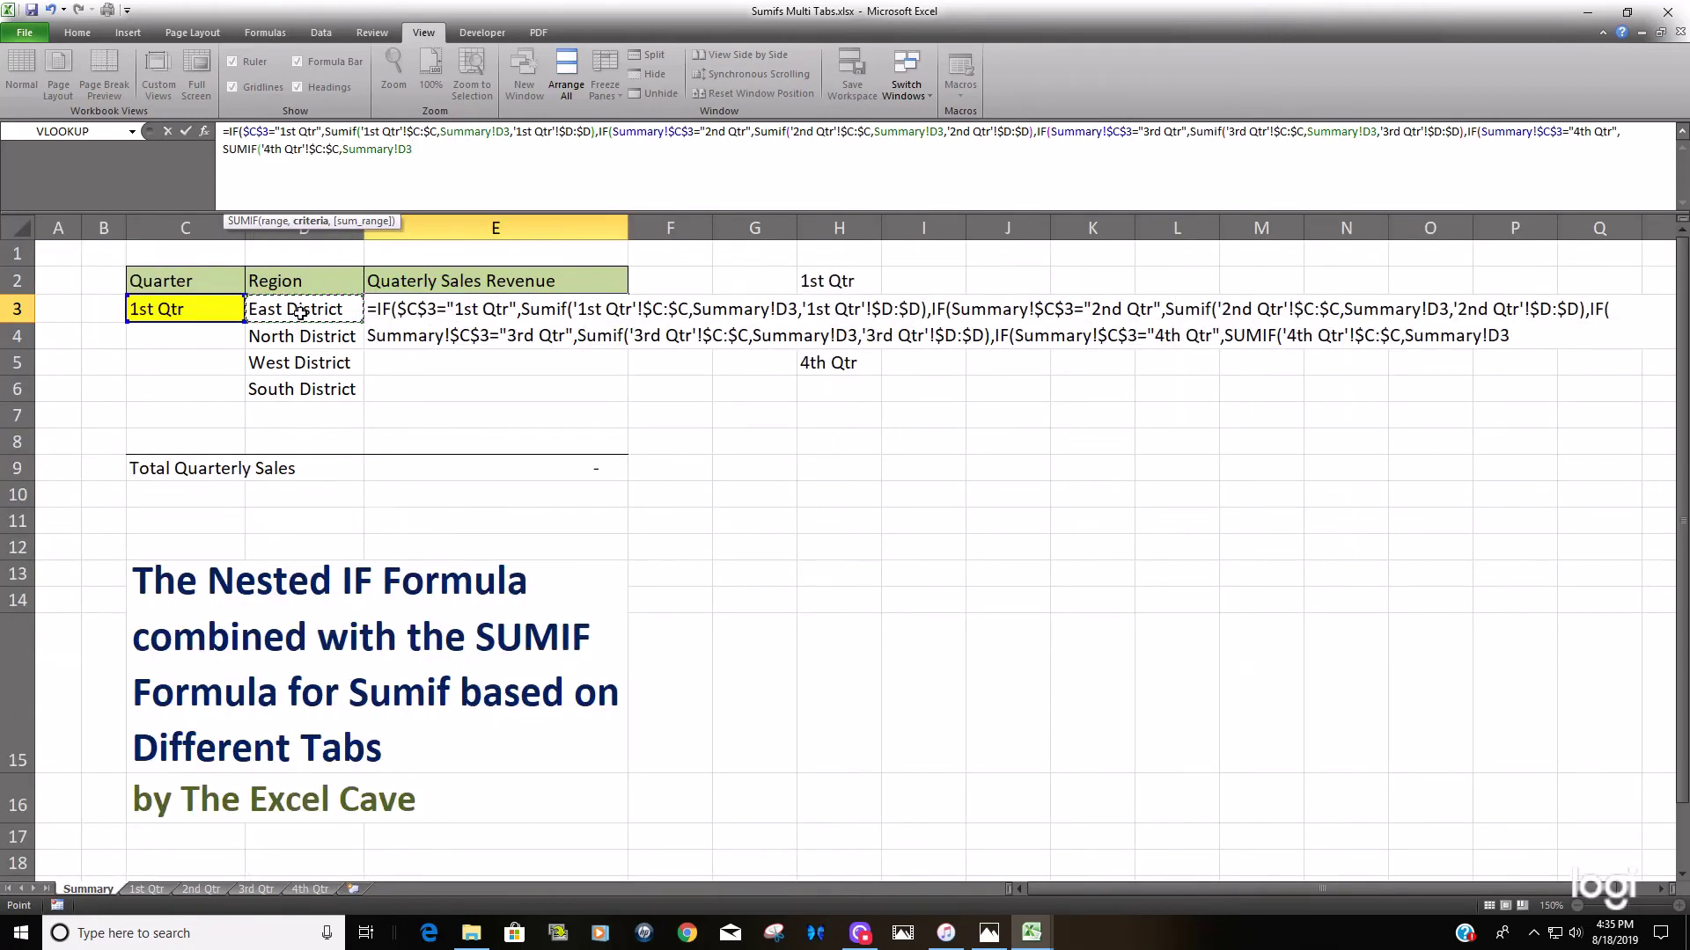
pyautogui.write(',')
pyautogui.click(309, 890)
pyautogui.click(453, 227)
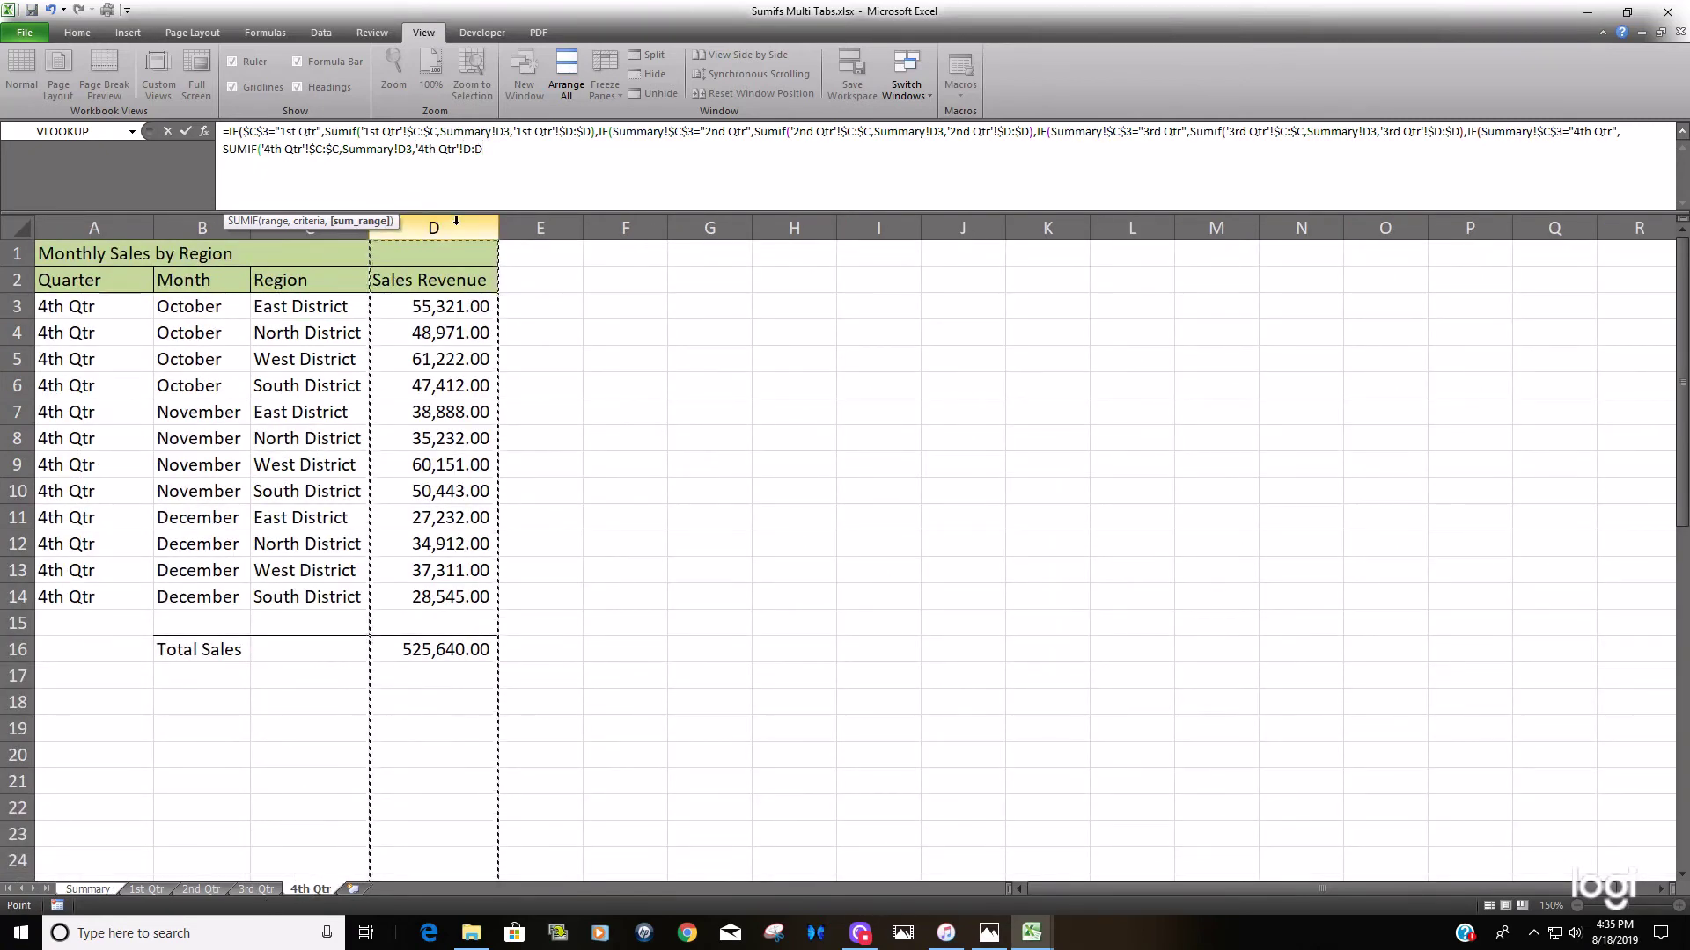
pyautogui.press('F4')
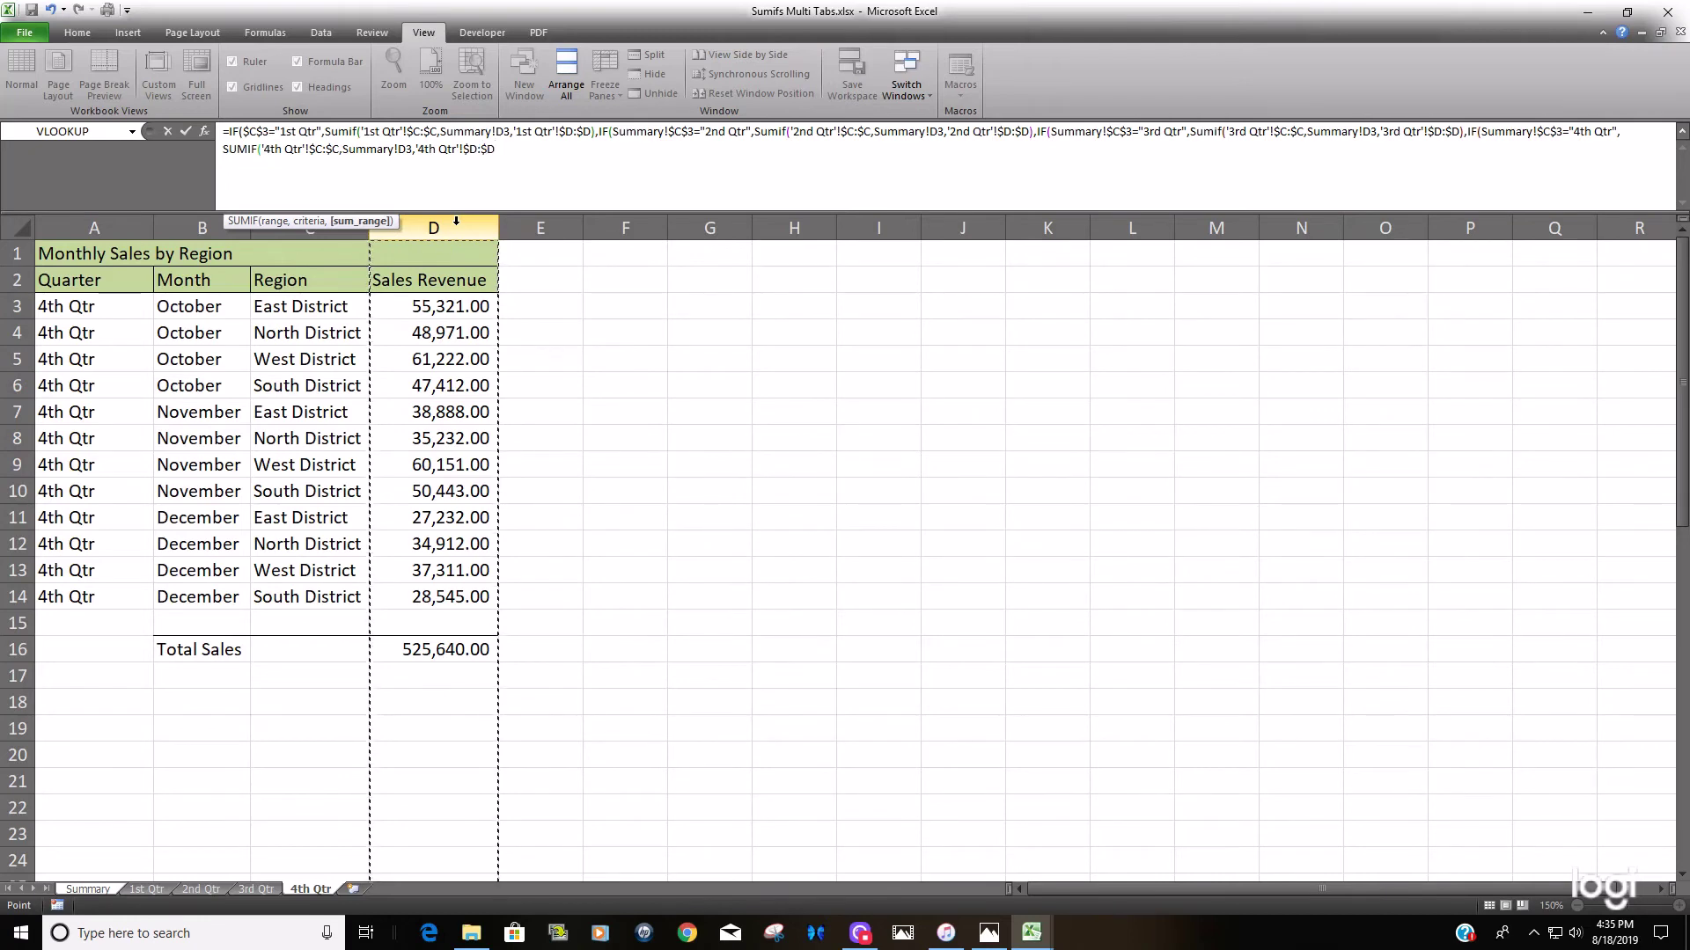
pyautogui.write(')')
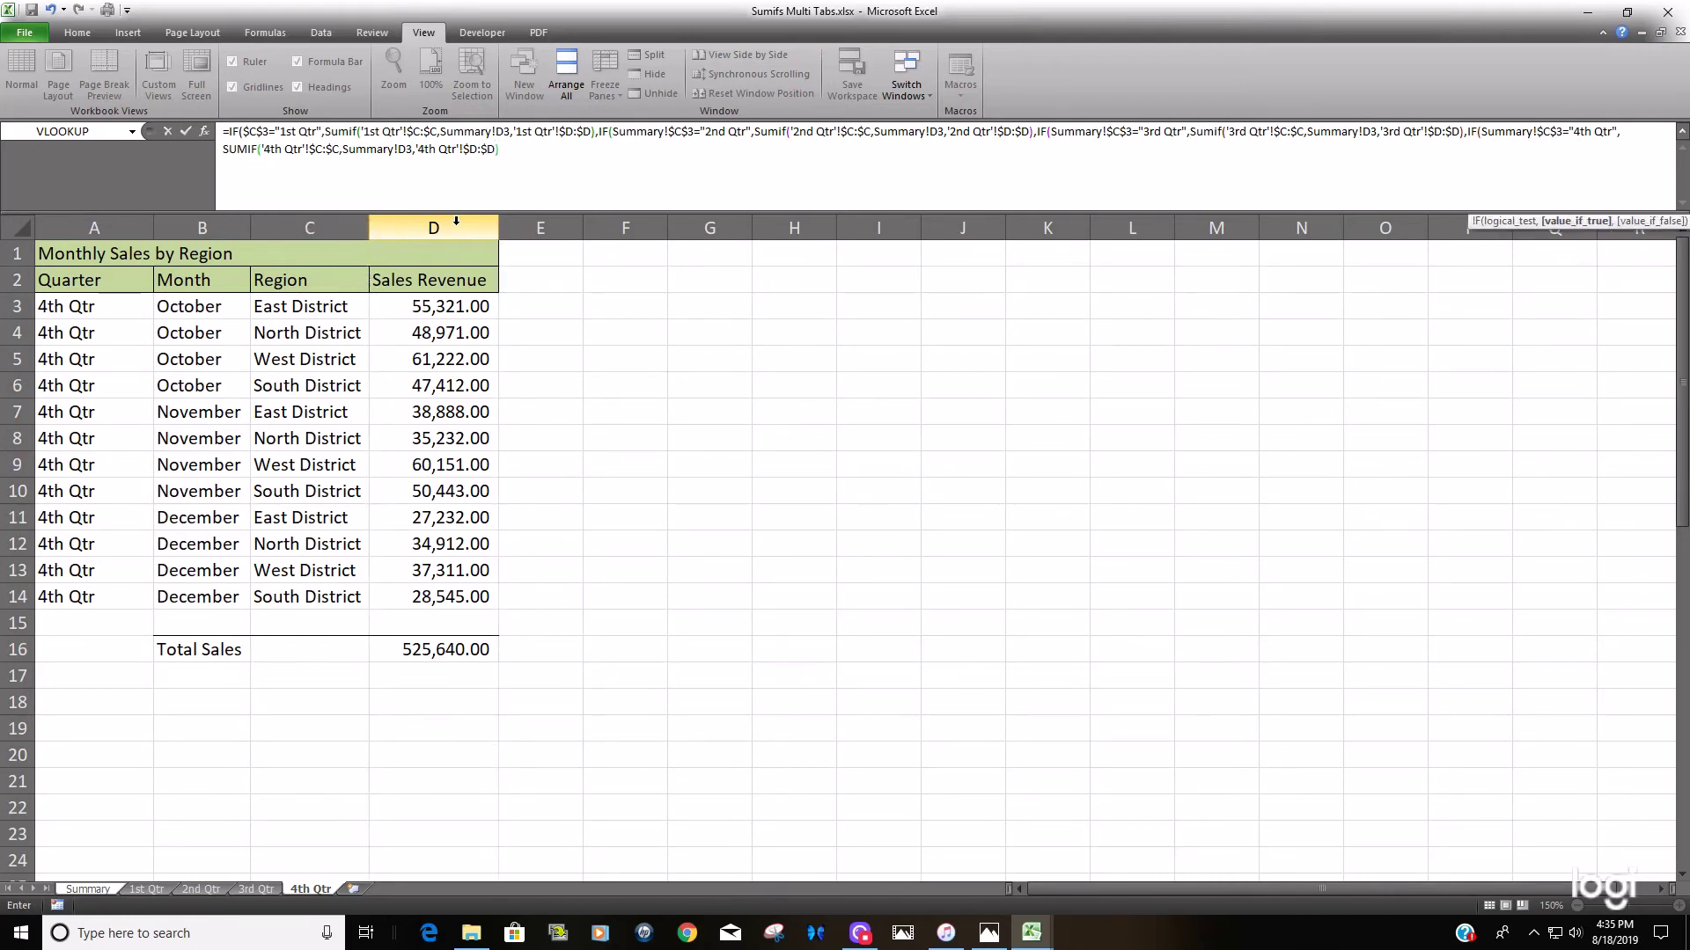
pyautogui.write(',')
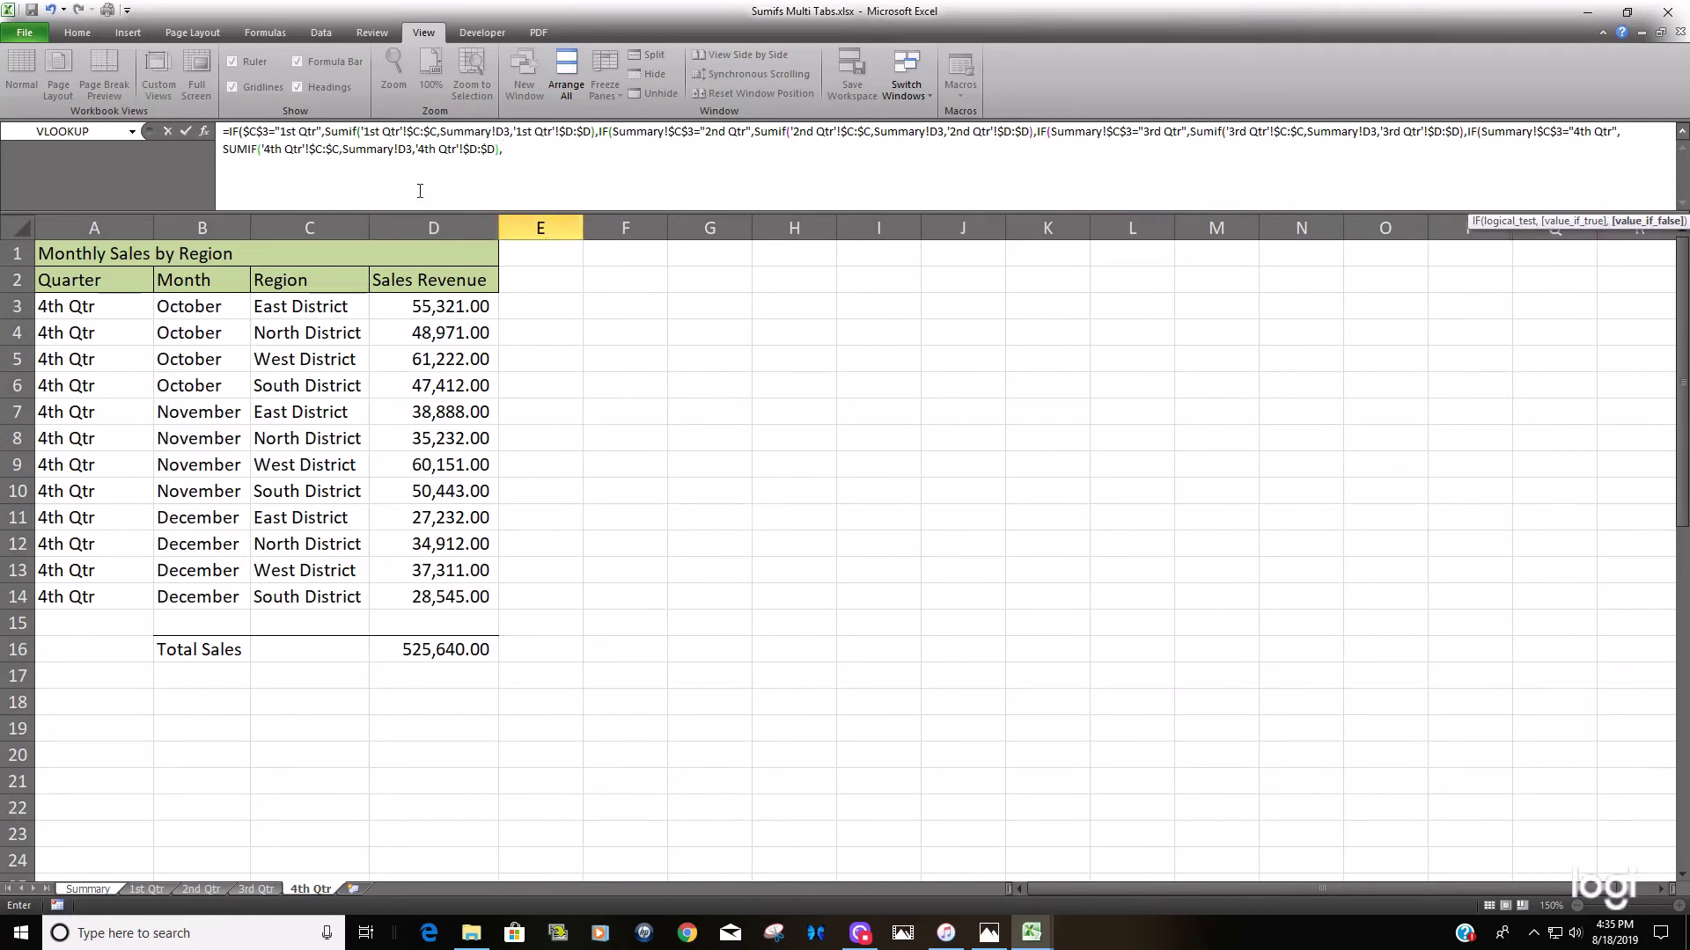
# Step: Enter "Error" as the final fallback value and close all remaining parentheses
pyautogui.write('"')
pyautogui.write('Re')
pyautogui.write('ser')
pyautogui.press('BackSpace')
pyautogui.press('BackSpace')
pyautogui.press('BackSpace')
pyautogui.press('BackSpace')
pyautogui.write('Er')
pyautogui.write('ror')
pyautogui.write(')')
pyautogui.write(')')
pyautogui.press('BackSpace')
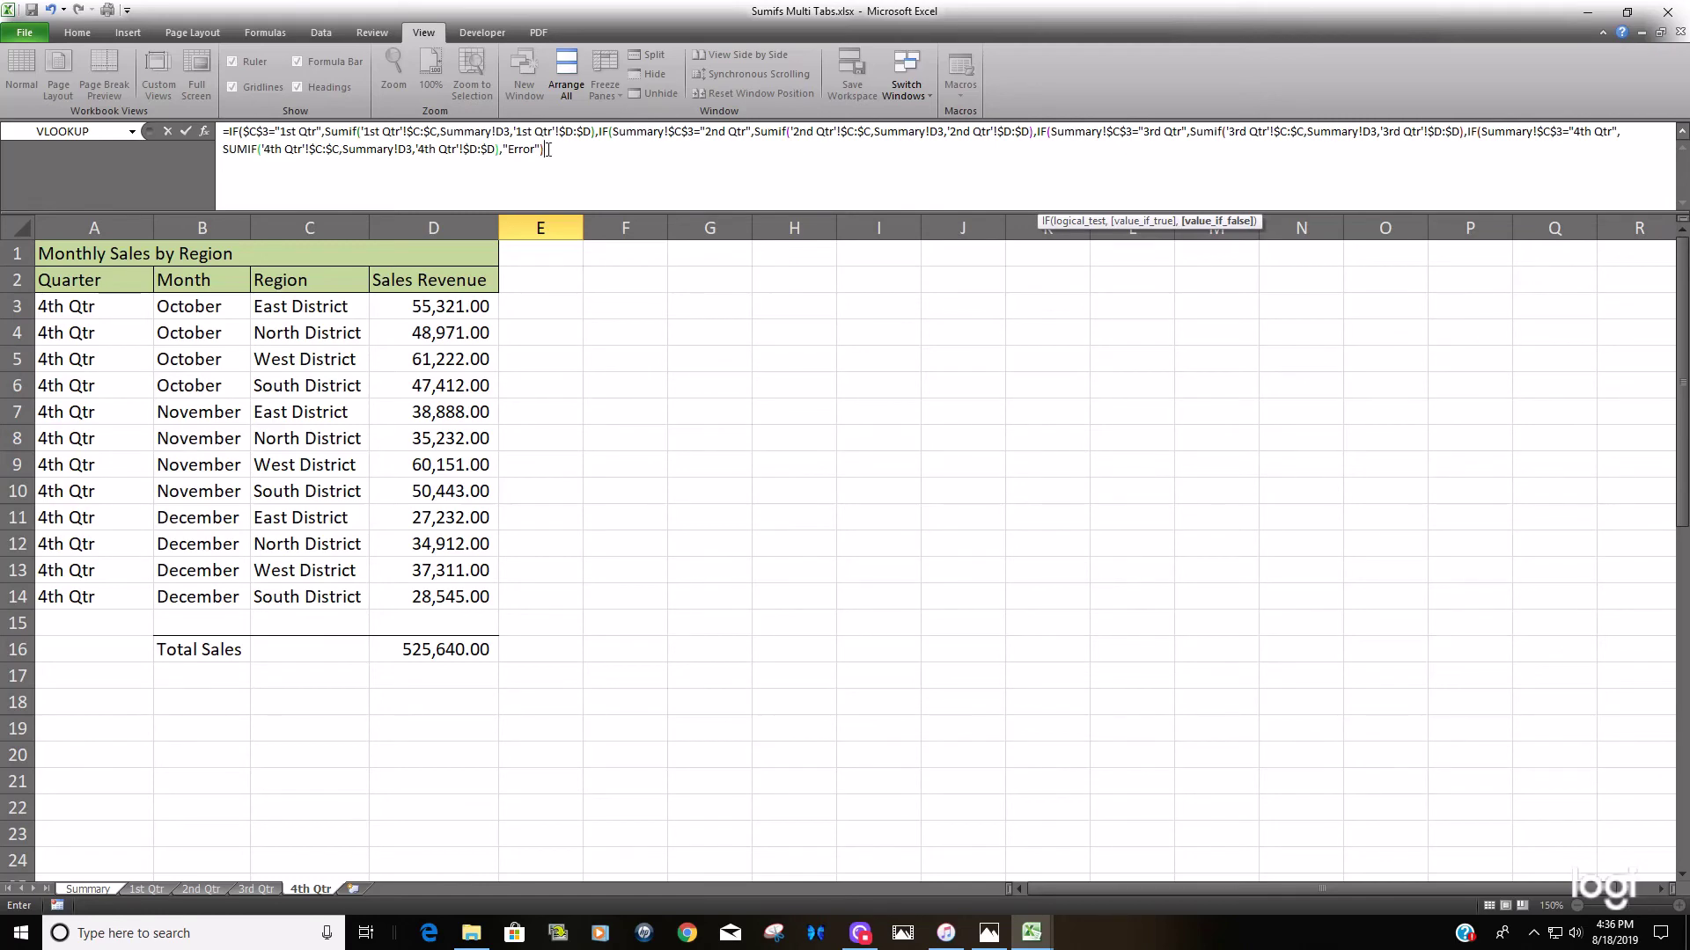
pyautogui.write(')')
pyautogui.write(')')
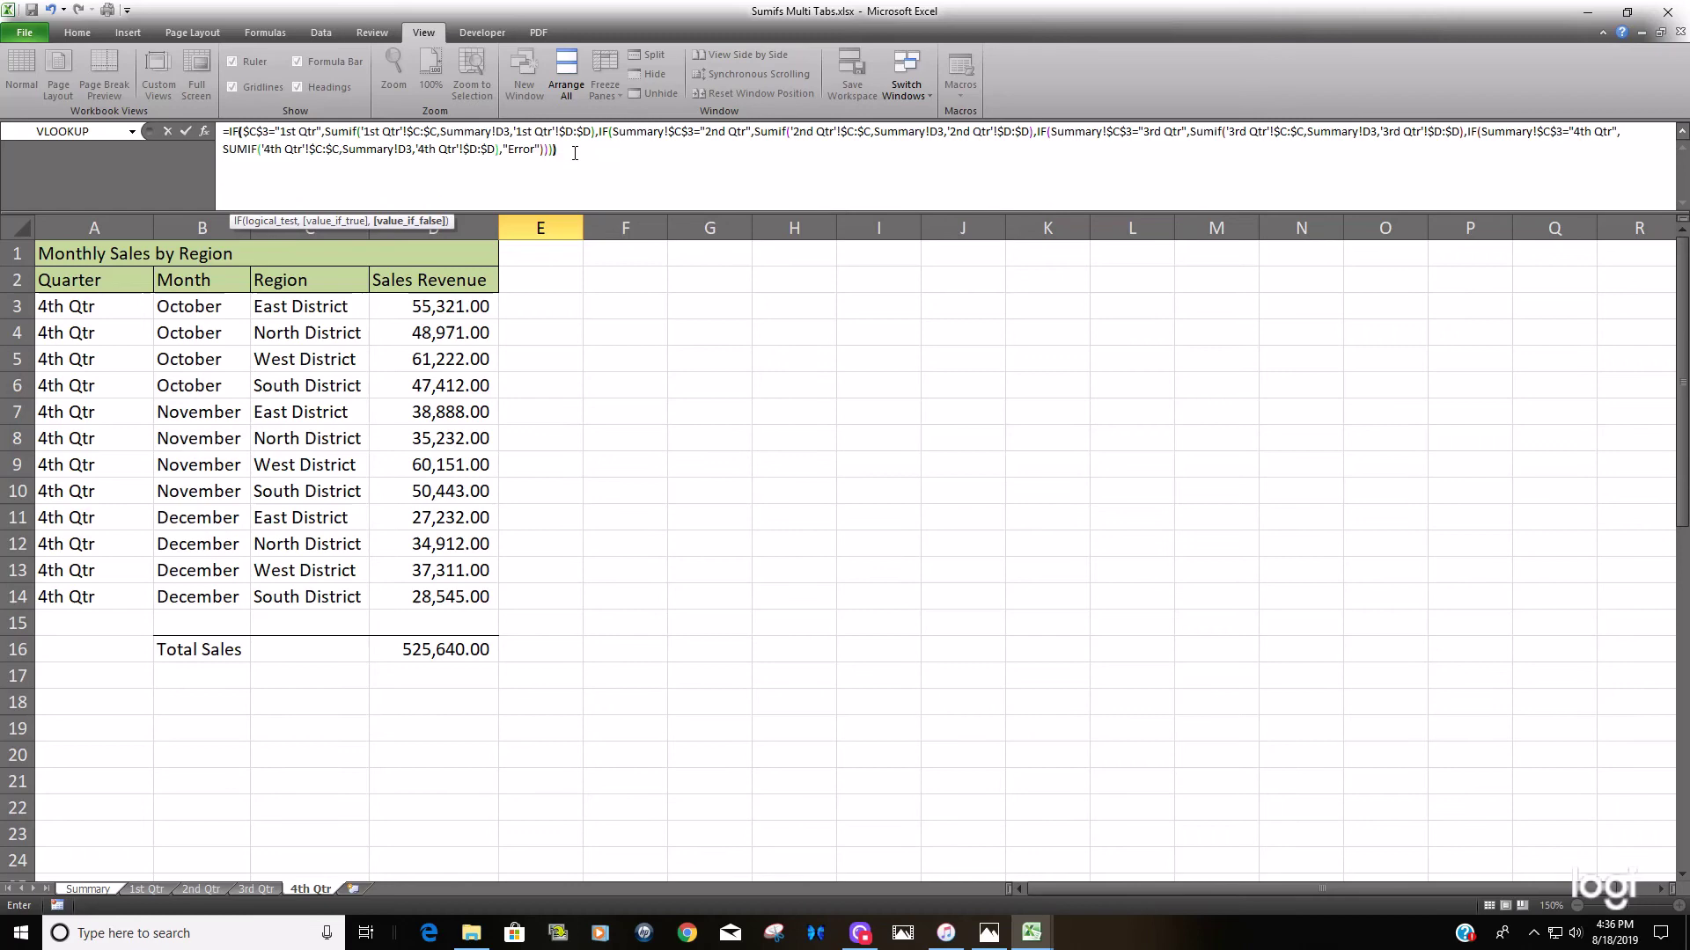
pyautogui.write(')')
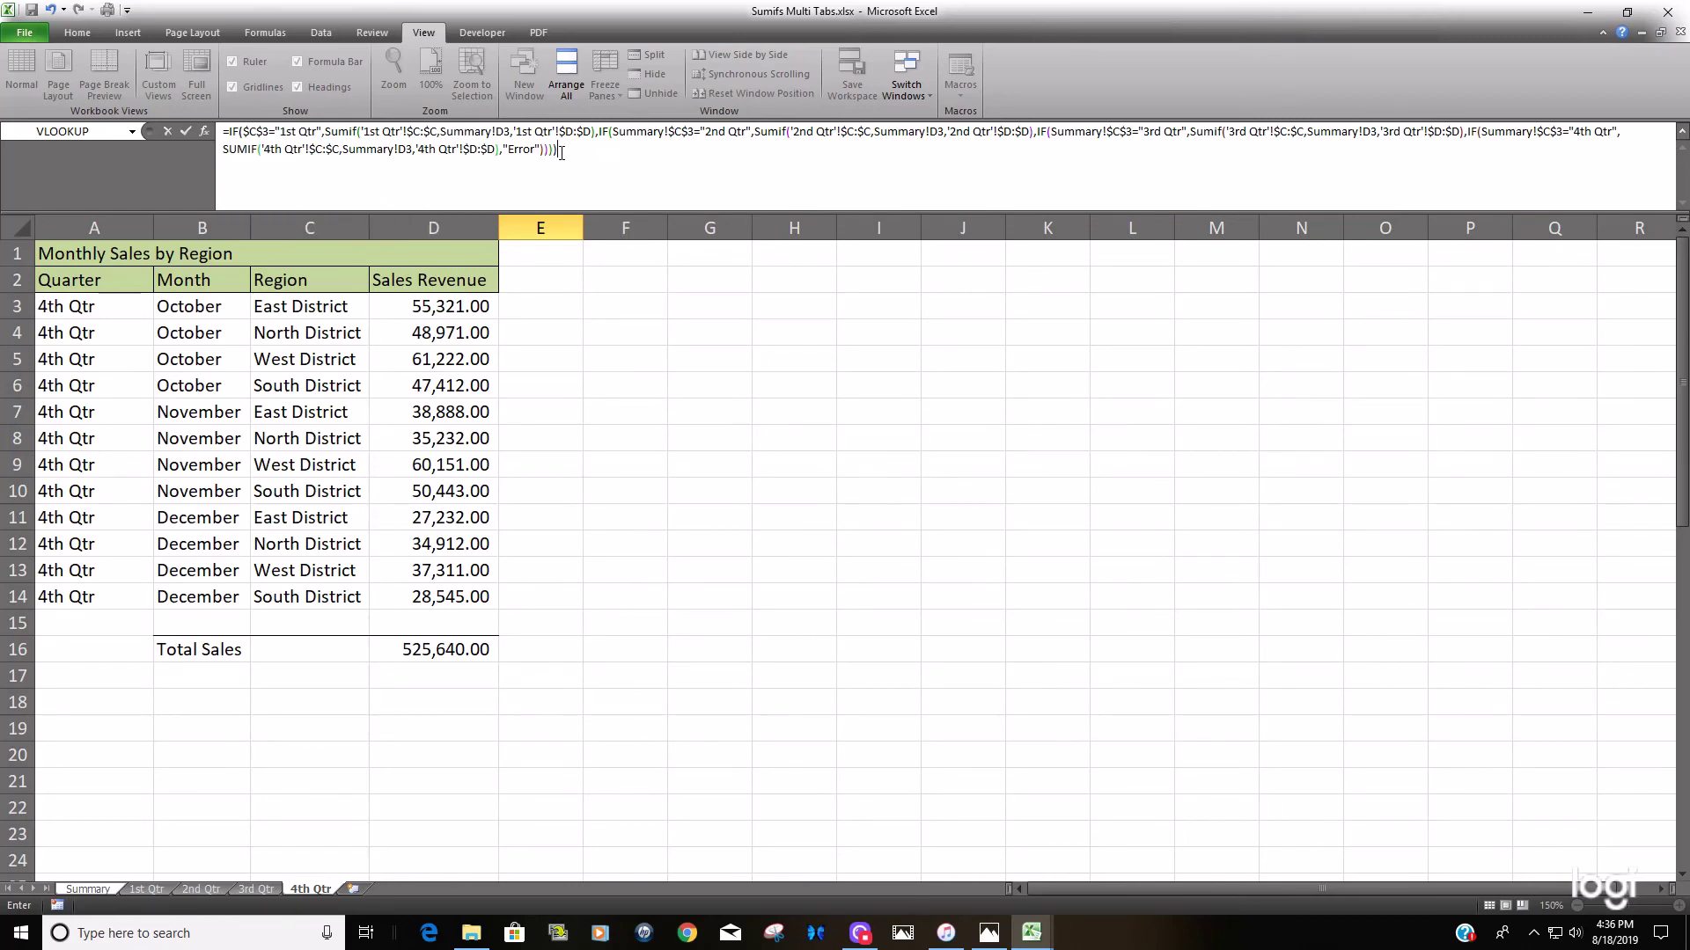
# Step: Commit the nested IF/SUMIF formula in E3 and fill it down to E6
pyautogui.press('Return')
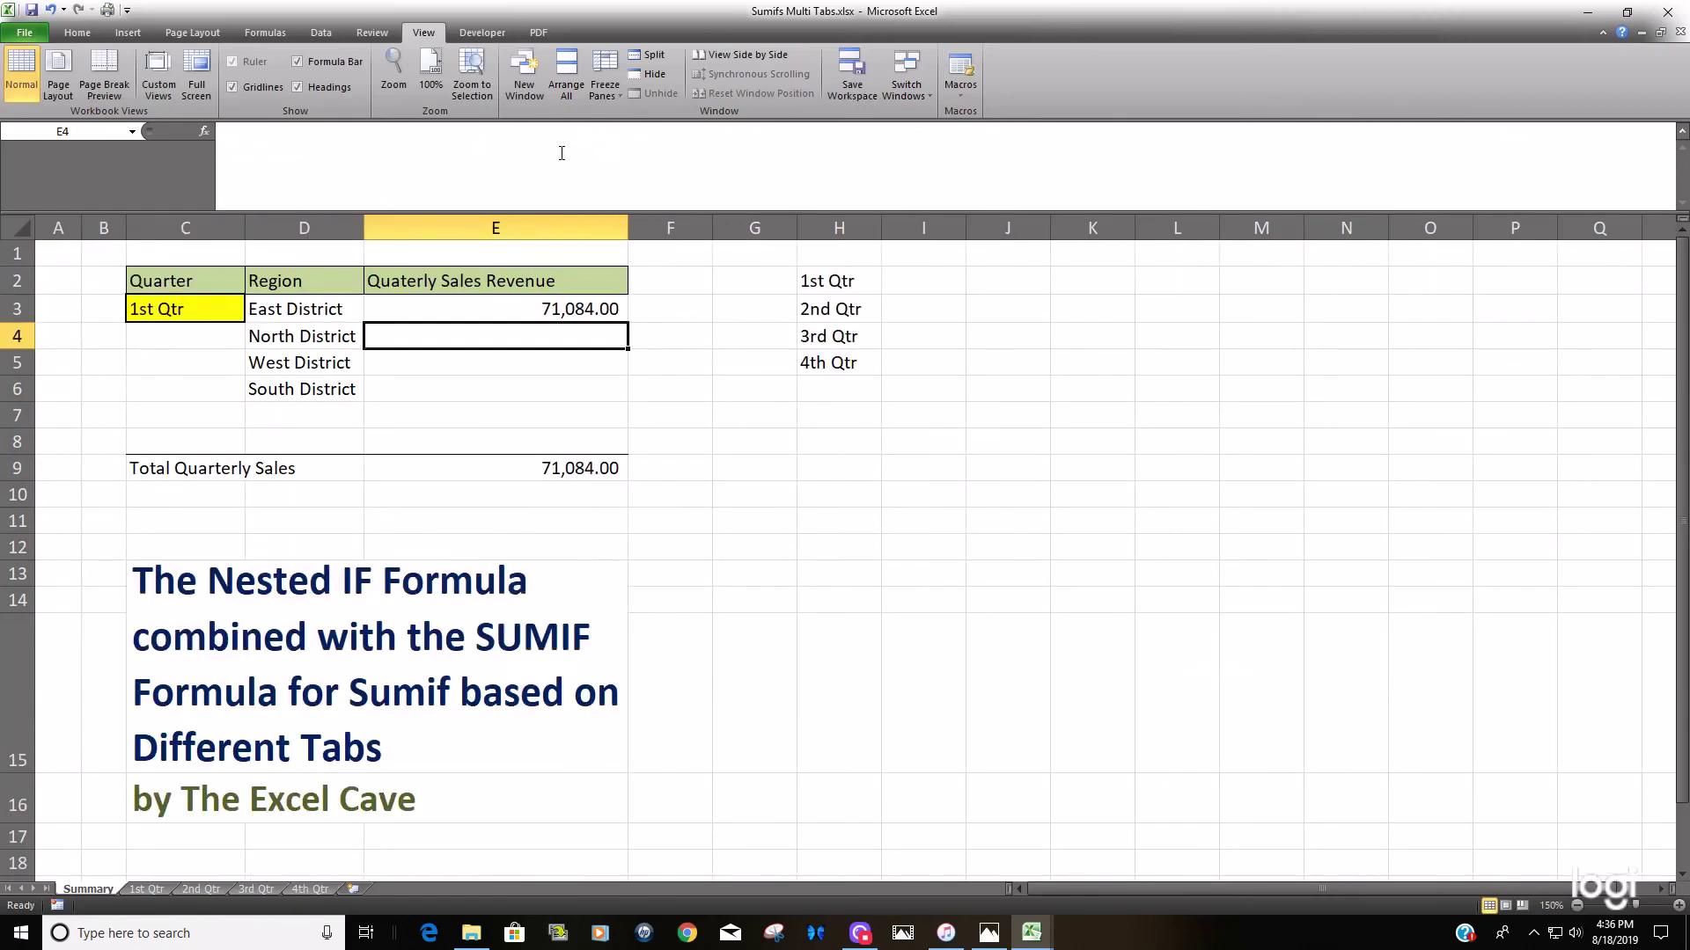
pyautogui.click(585, 315)
pyautogui.moveTo(618, 326); pyautogui.dragTo(628, 403)
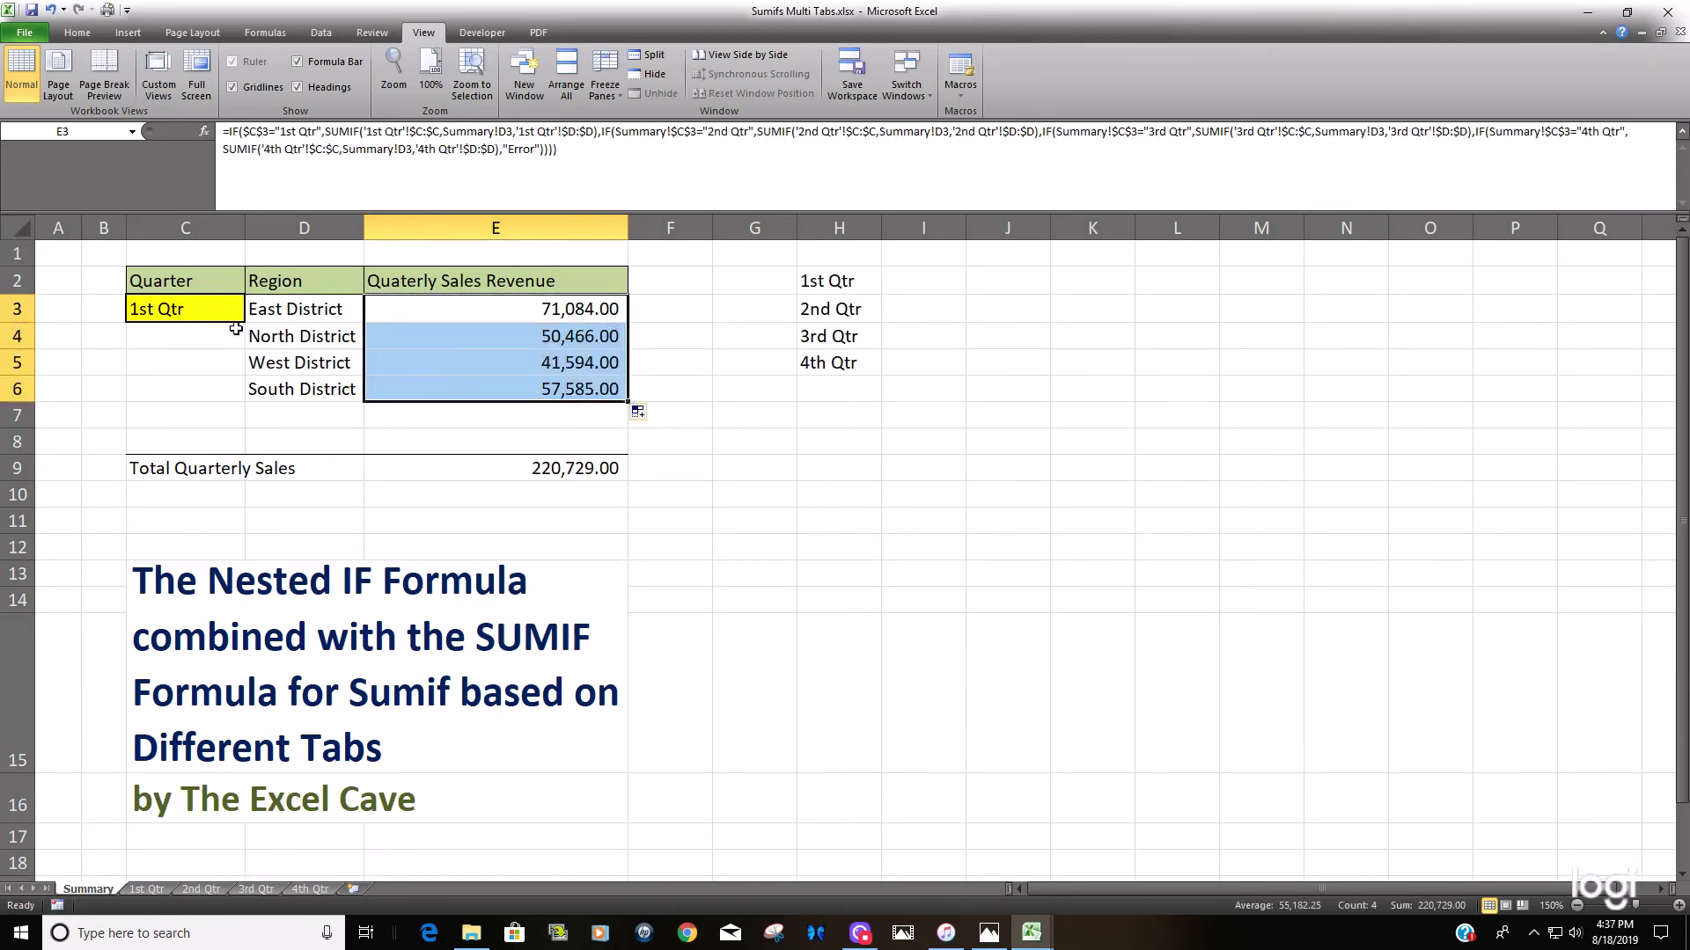
# Step: Cycle C3 through 2nd, 3rd and 4th Qtr, then return it to 1st Qtr
pyautogui.click(207, 315)
pyautogui.click(252, 315)
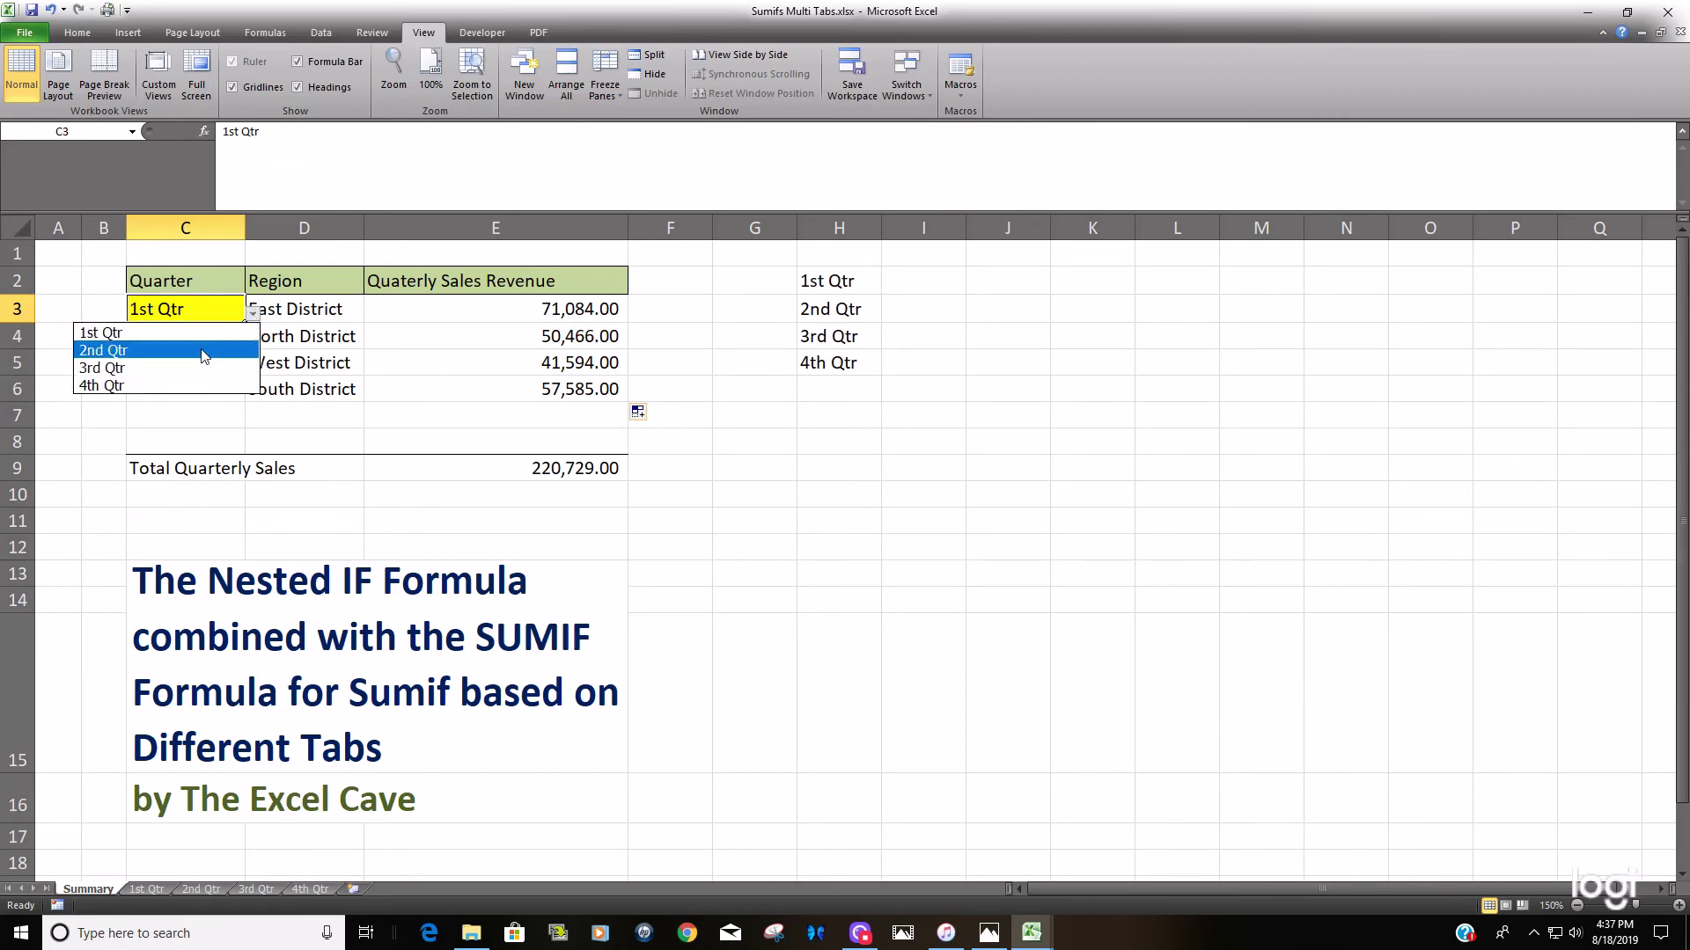
pyautogui.click(211, 350)
pyautogui.click(254, 315)
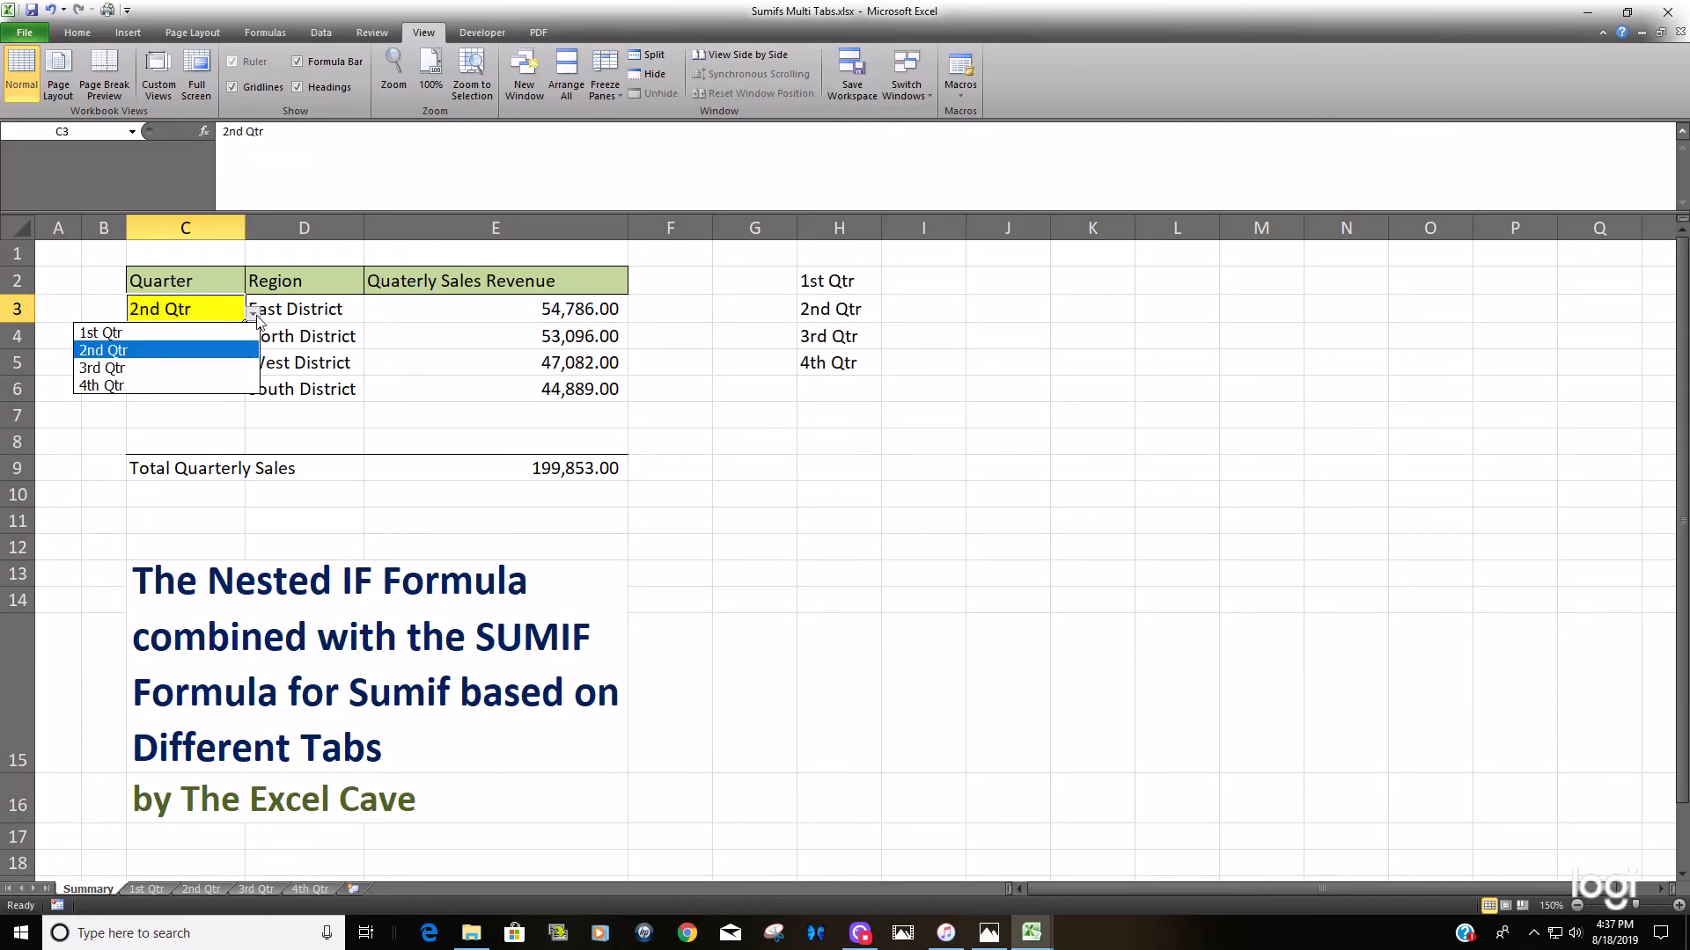
pyautogui.click(208, 369)
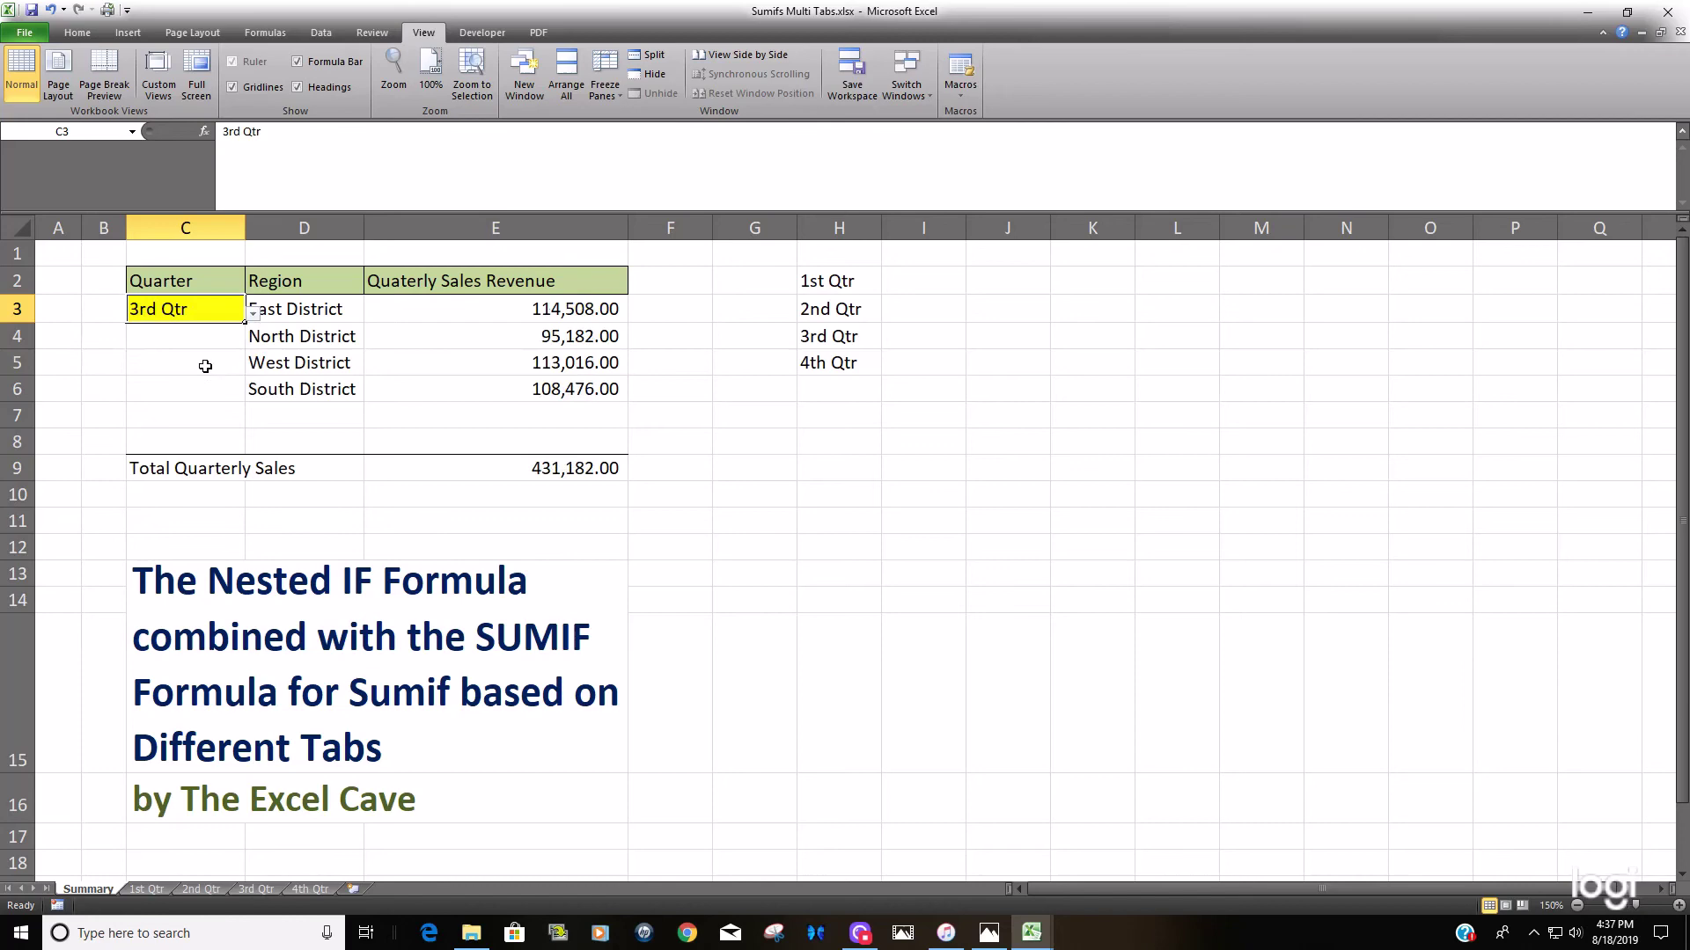
pyautogui.click(254, 315)
pyautogui.click(188, 386)
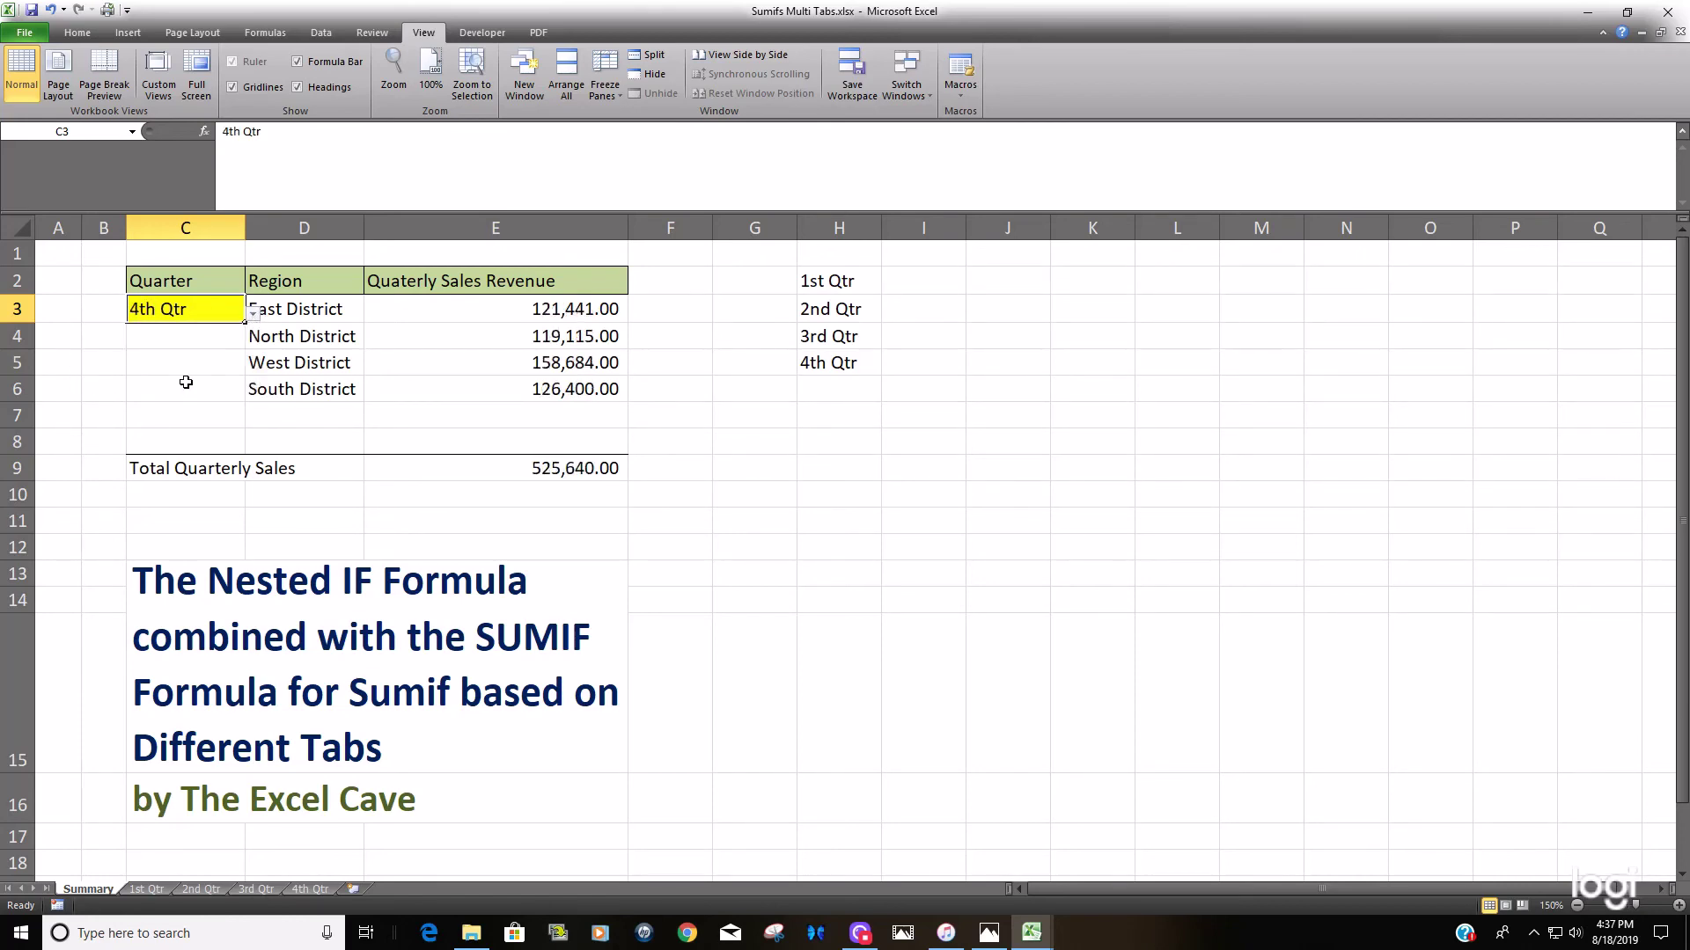
pyautogui.click(254, 314)
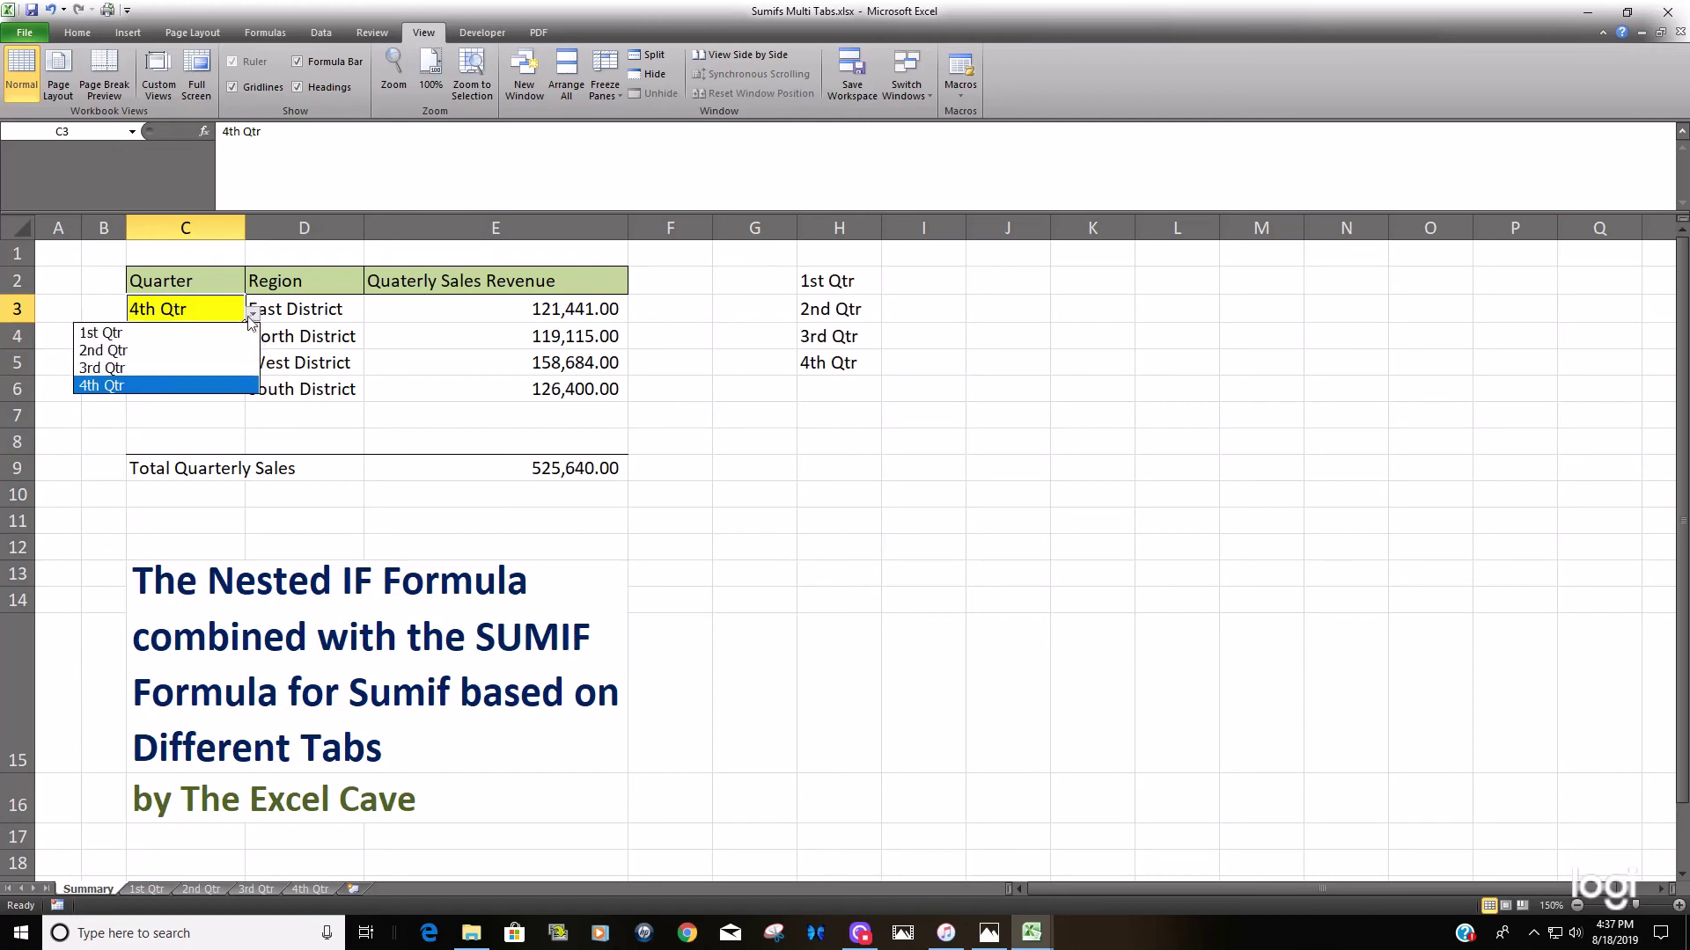
pyautogui.click(190, 327)
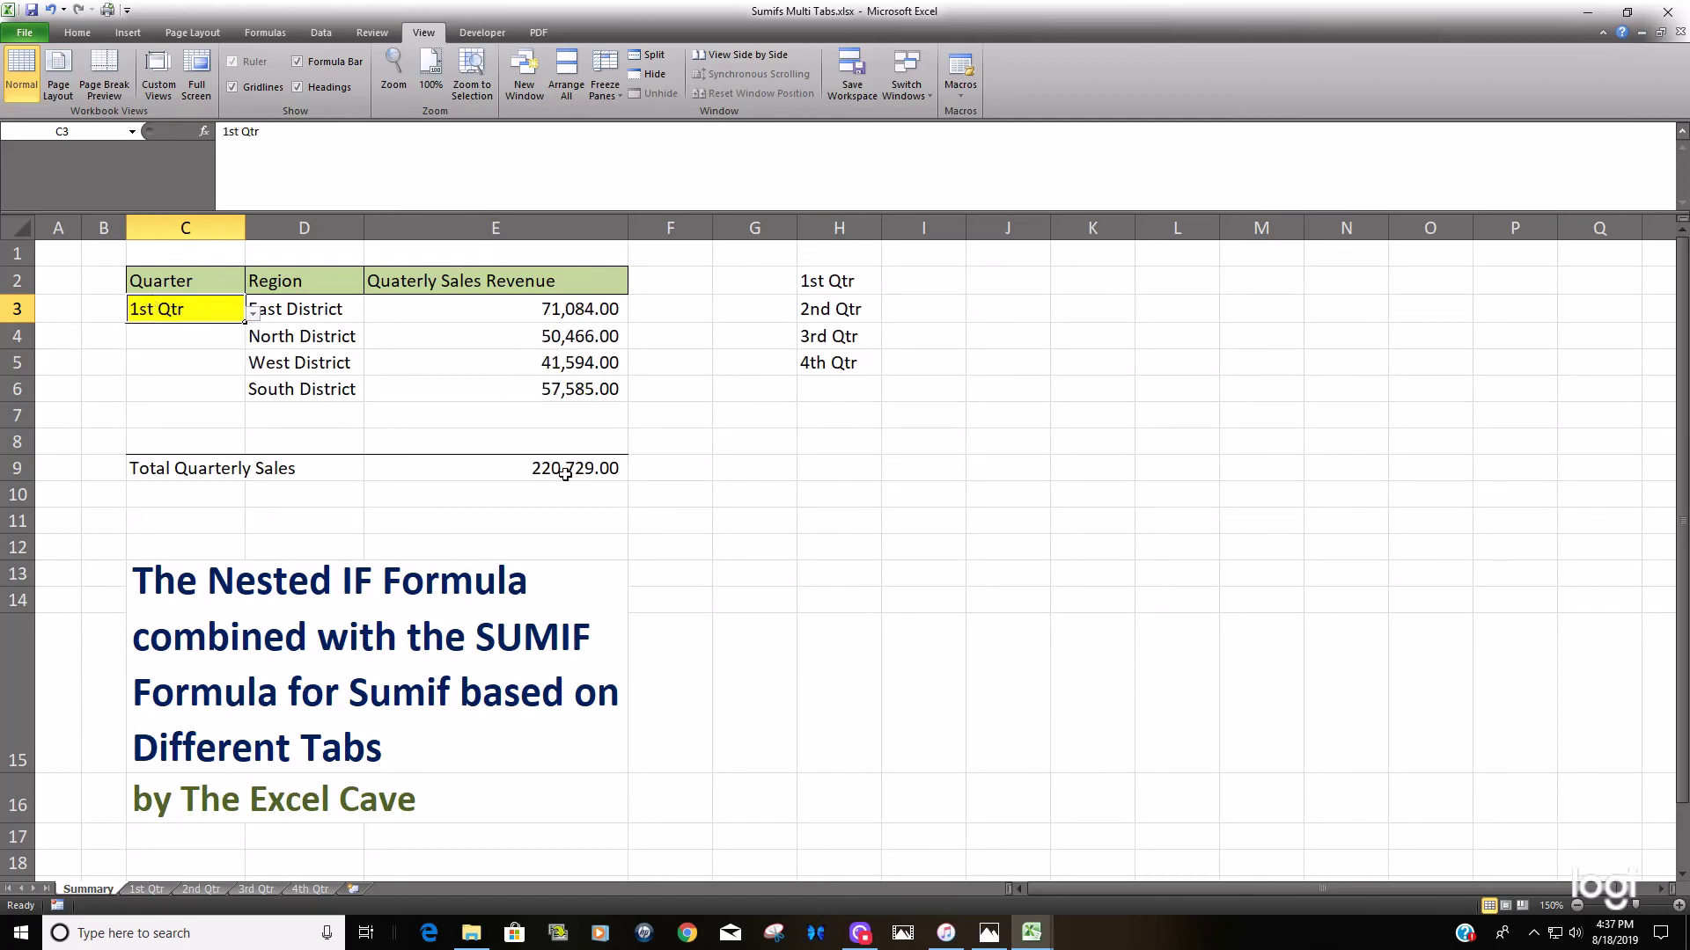
# Step: Compare the Summary totals for 1st Qtr and 2nd Qtr with their quarter sheets
pyautogui.click(158, 889)
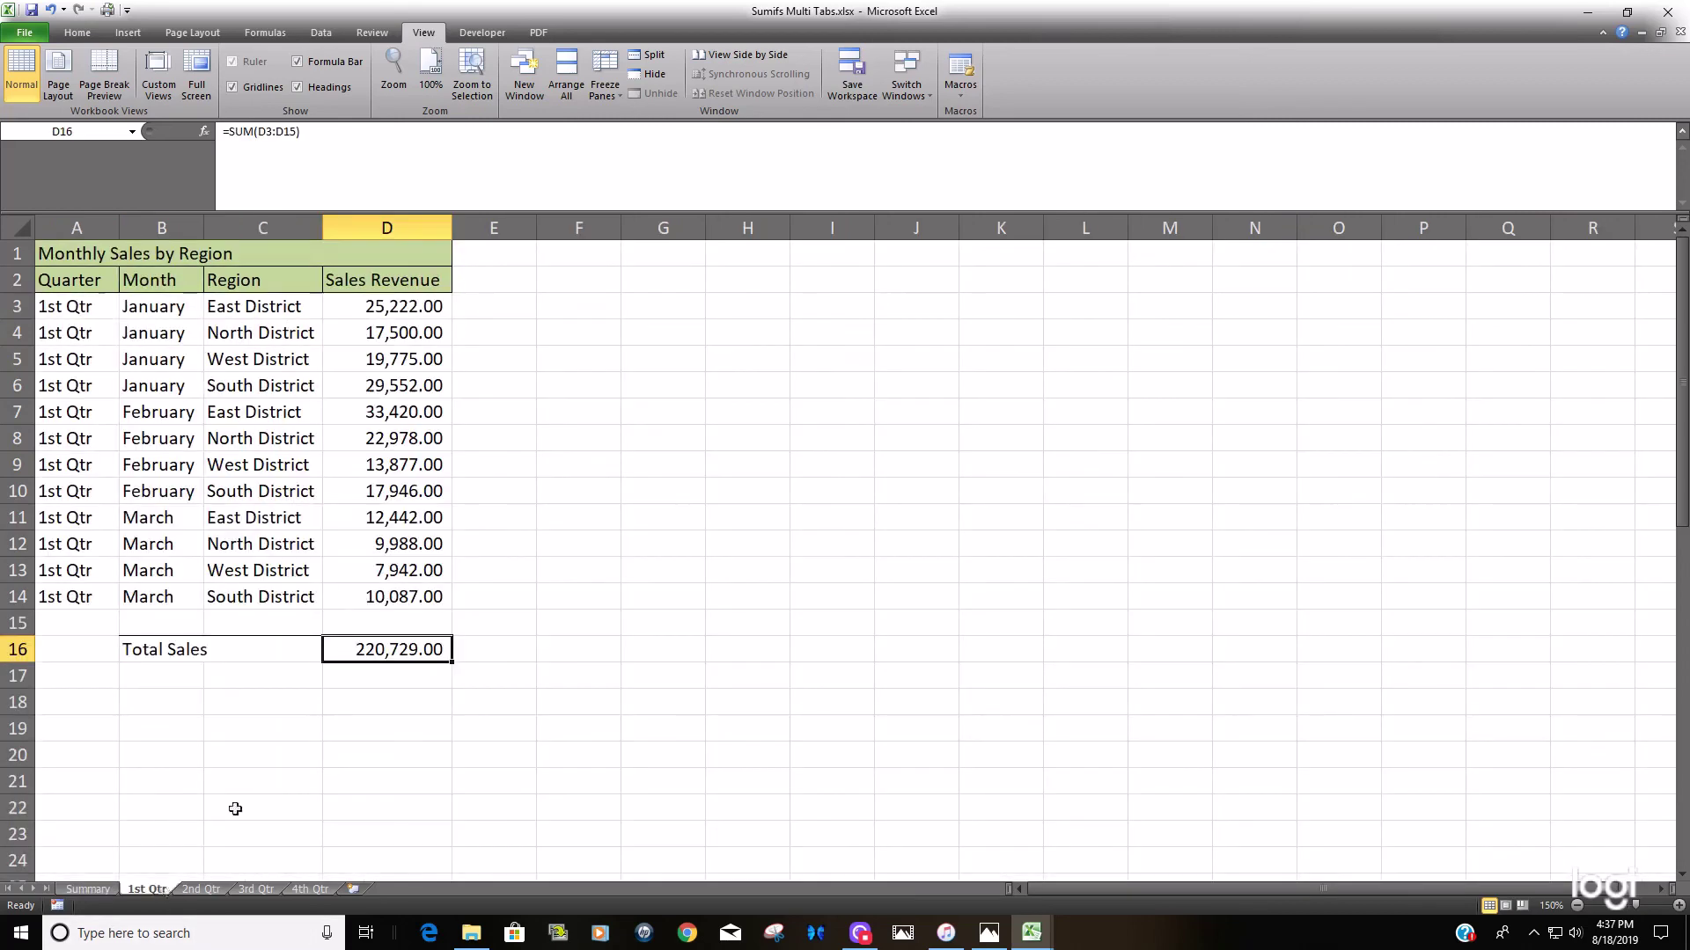
pyautogui.click(92, 890)
pyautogui.click(247, 314)
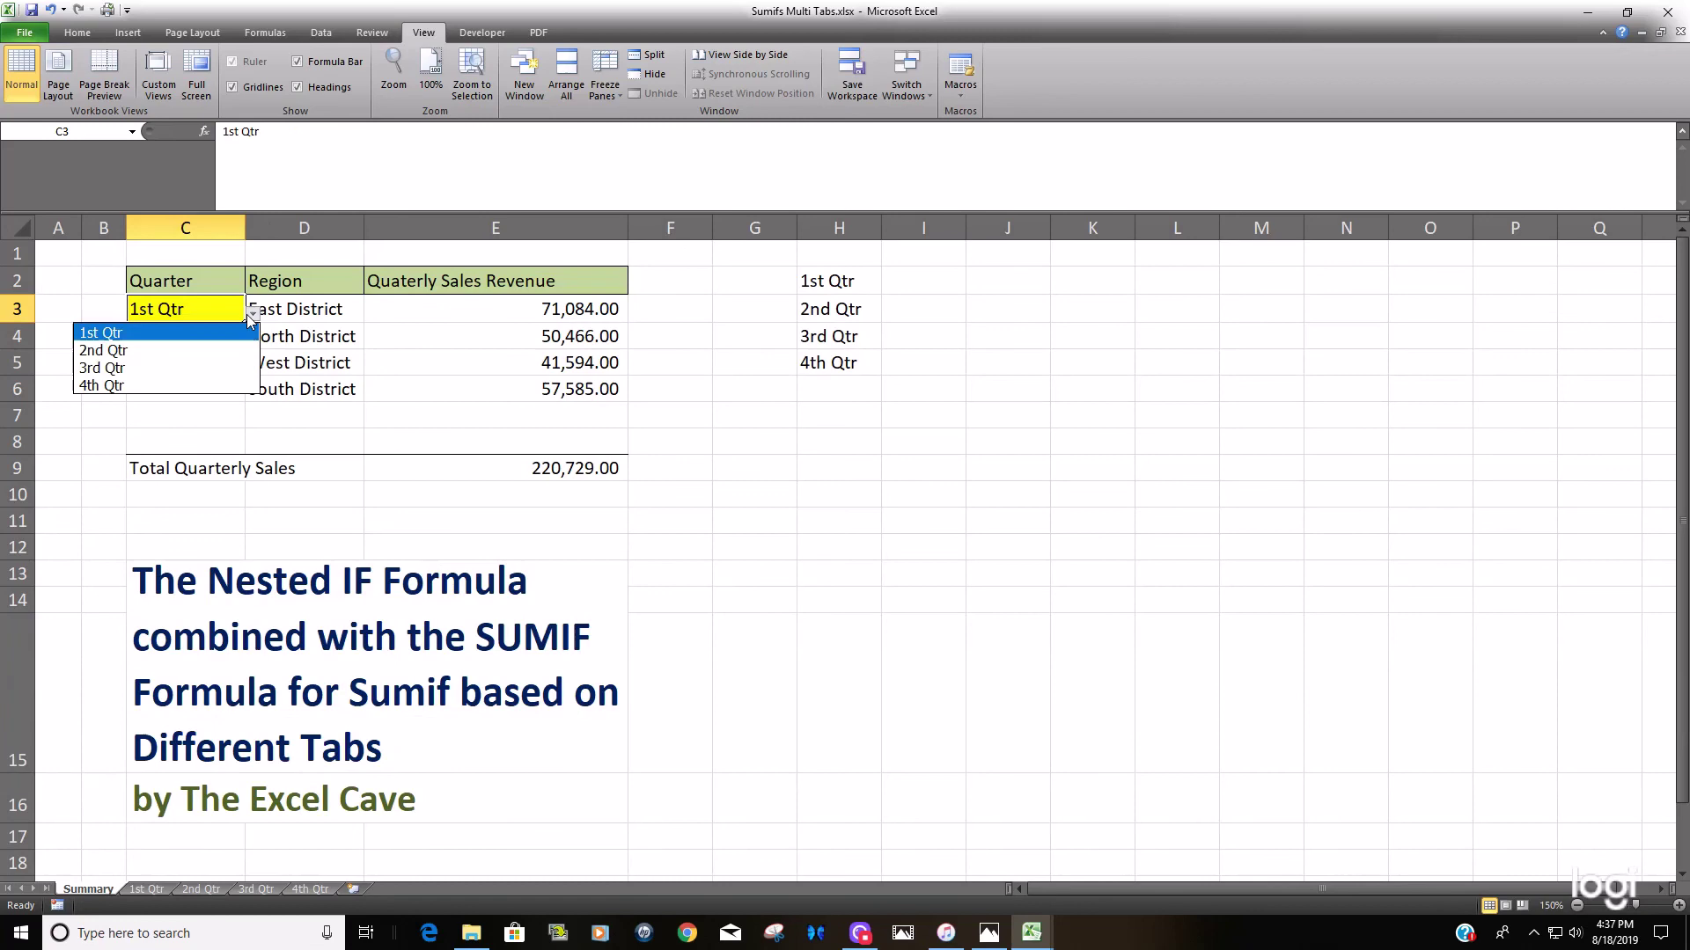
pyautogui.click(190, 347)
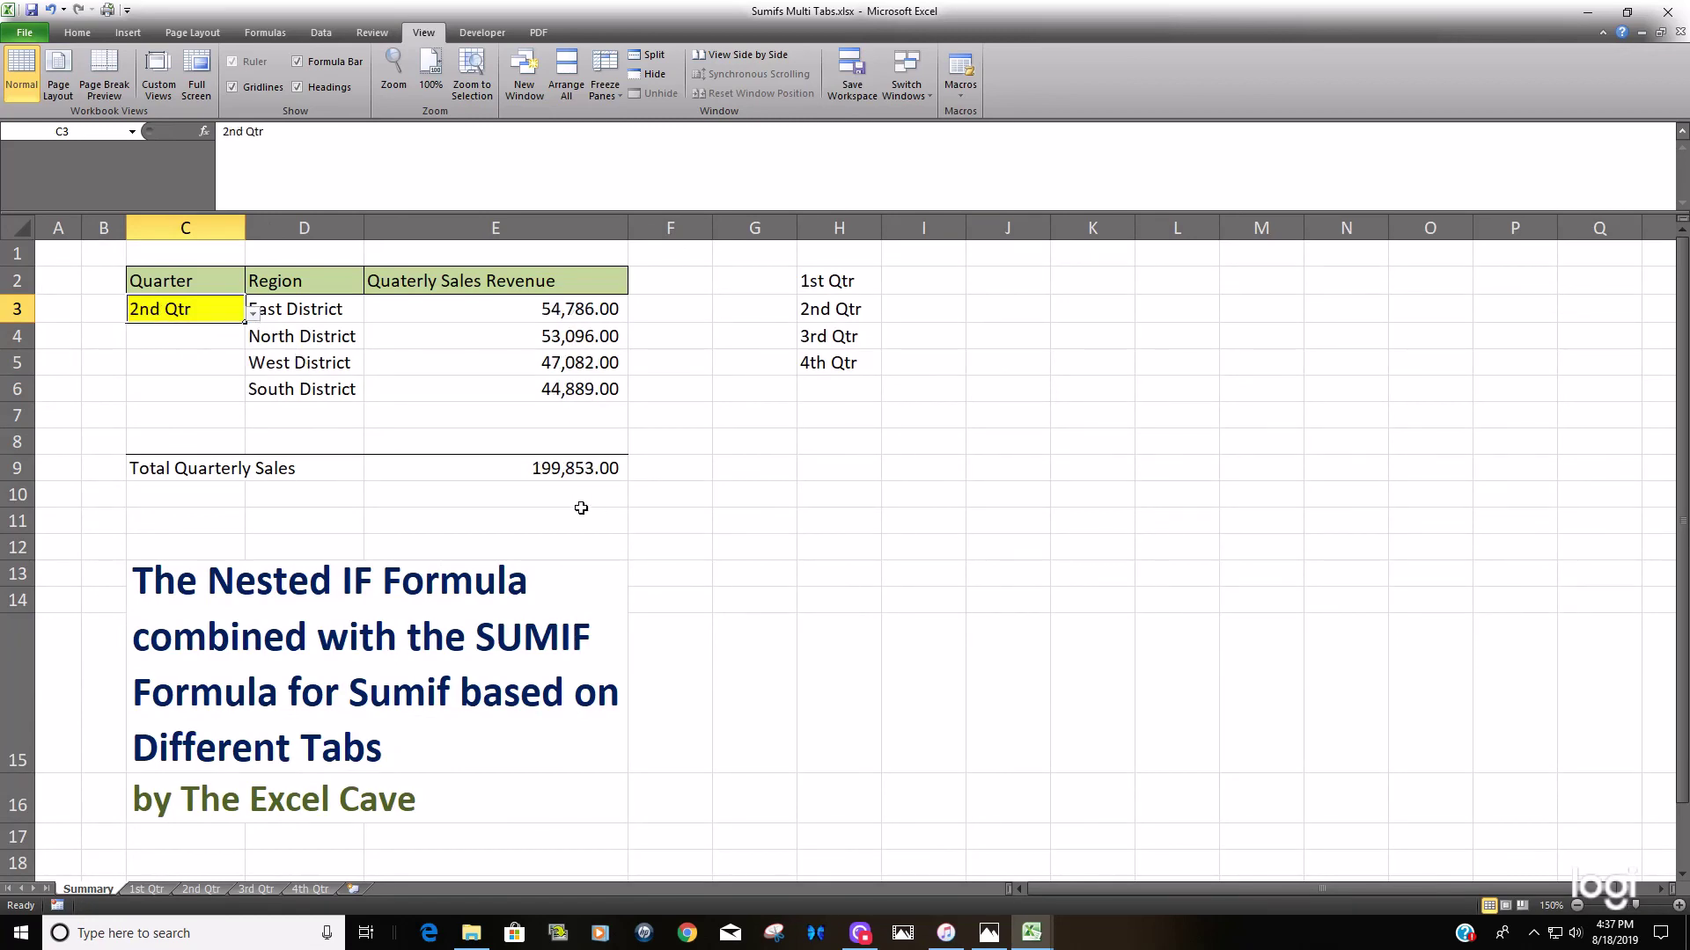
pyautogui.click(201, 890)
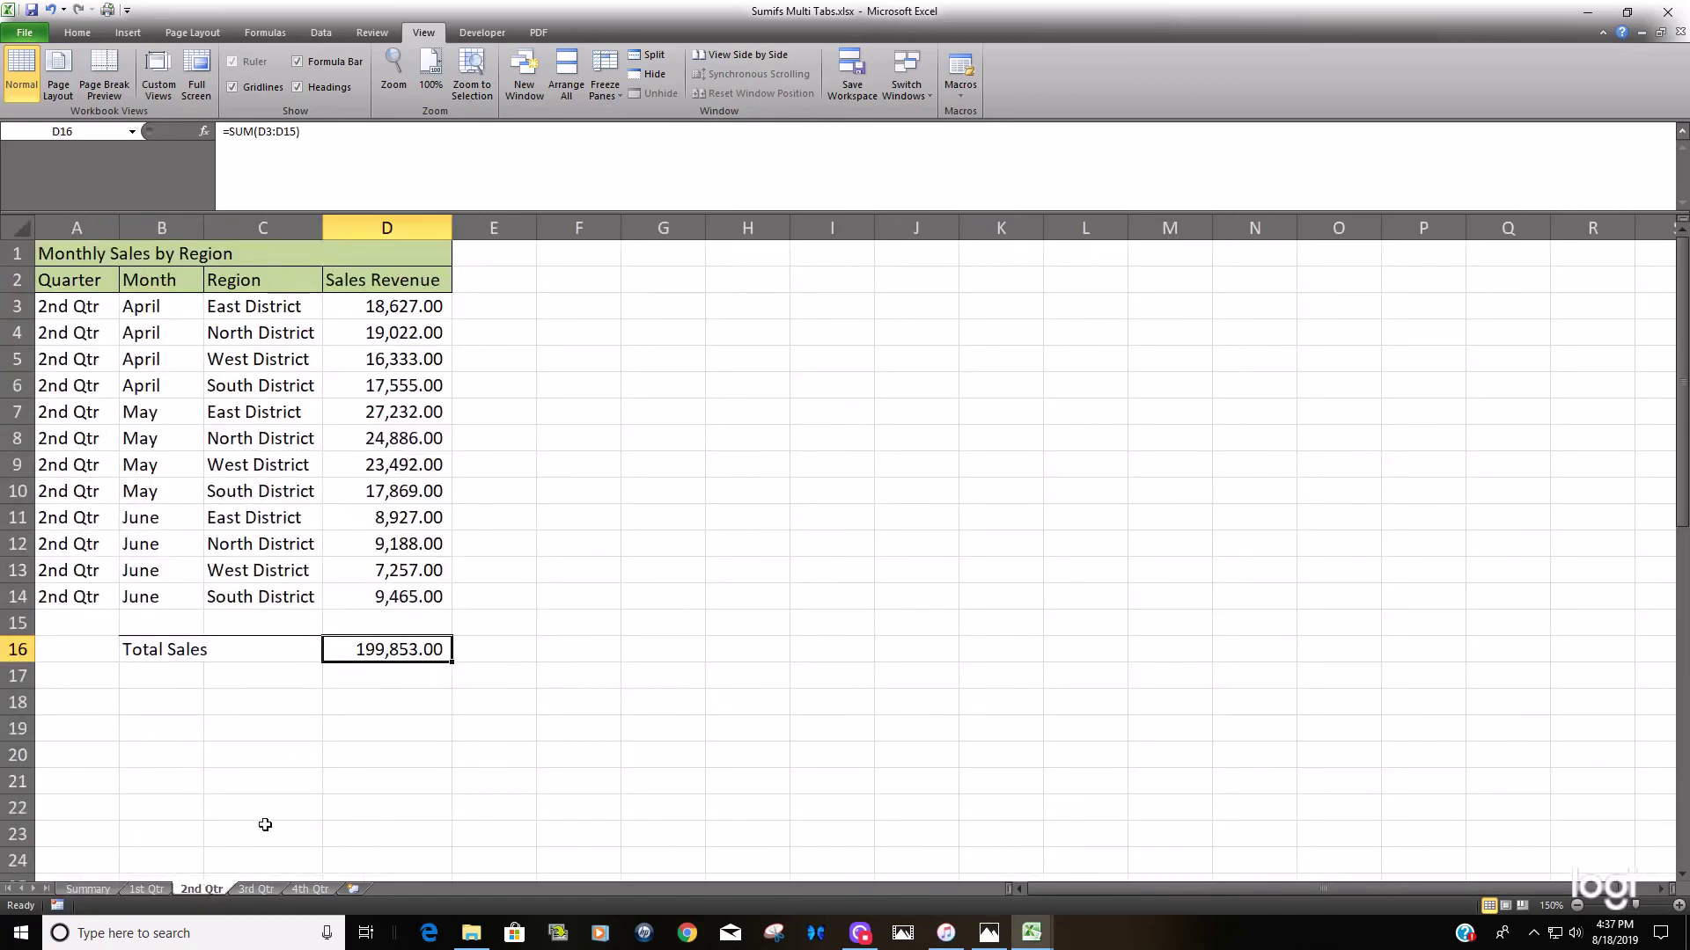
pyautogui.click(88, 890)
# Step: Check 3rd Qtr, then 4th Qtr against D16 Total Sales, leaving C3 on 4th Qtr
pyautogui.click(253, 314)
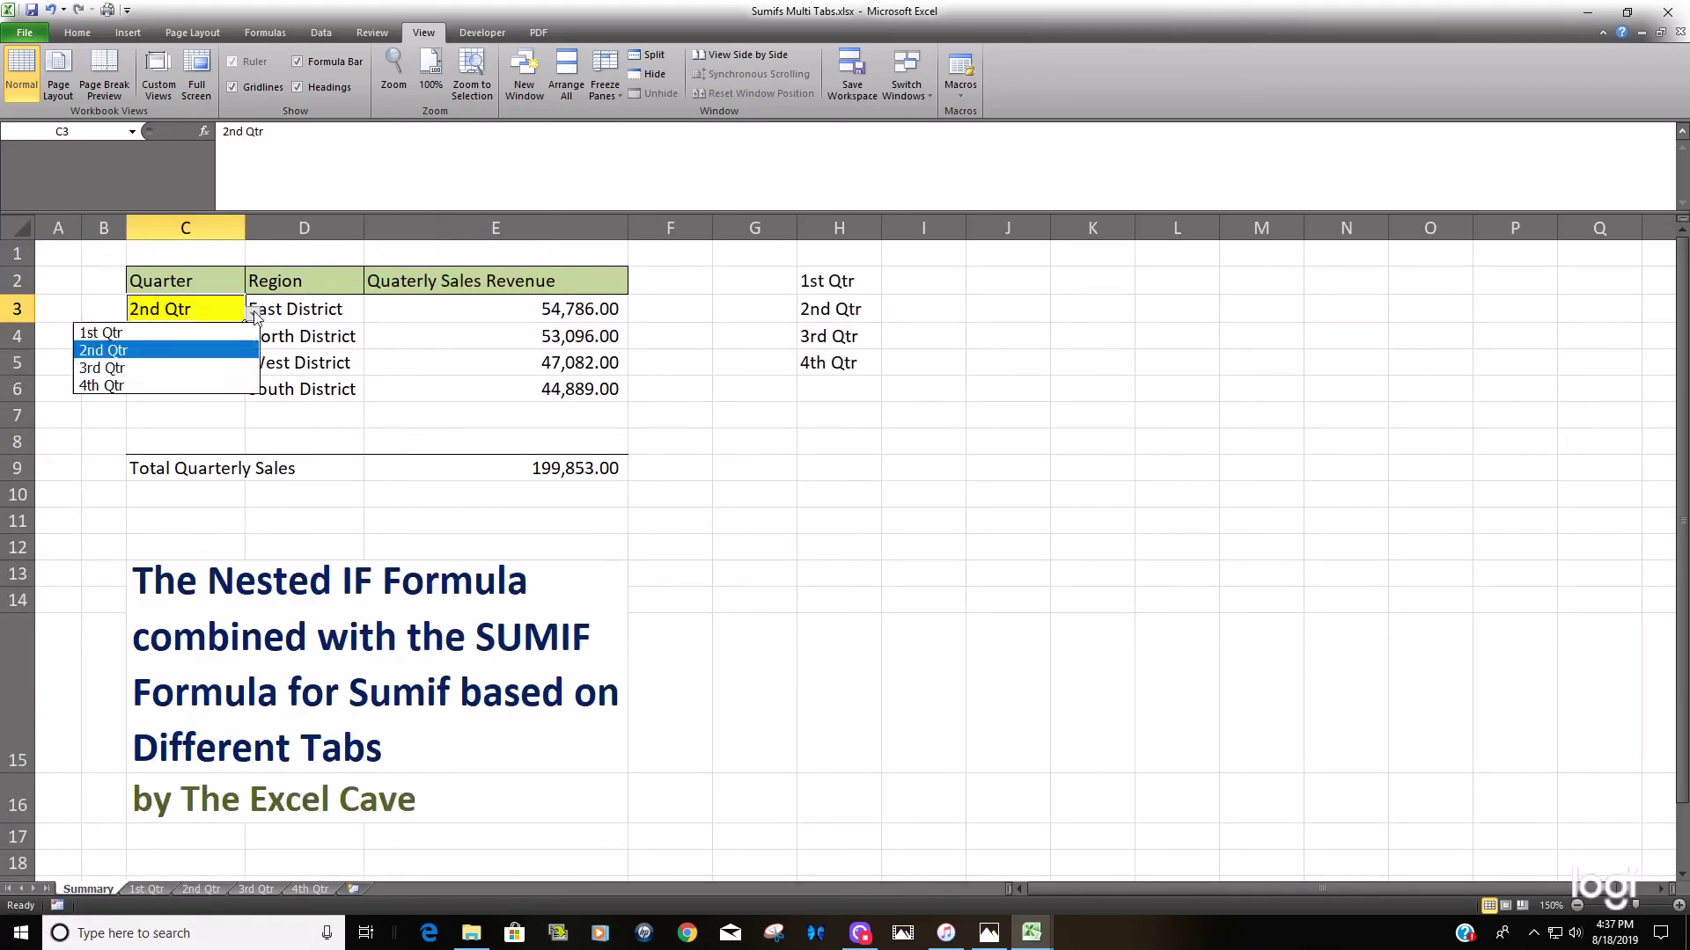
pyautogui.click(157, 368)
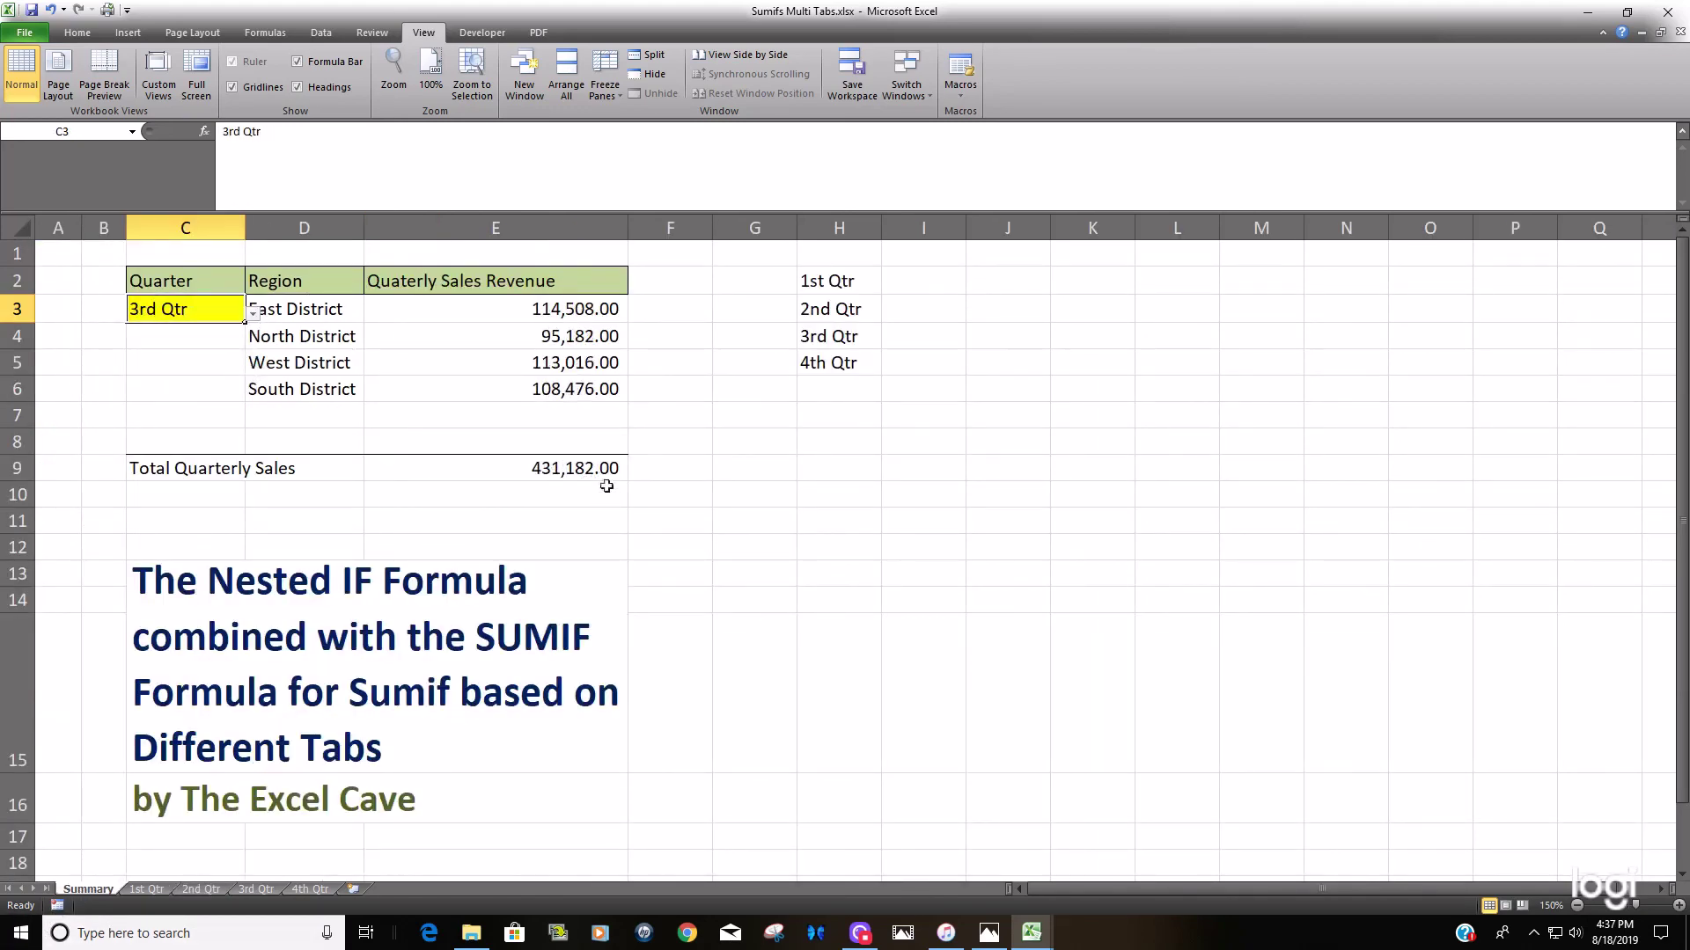
pyautogui.click(256, 890)
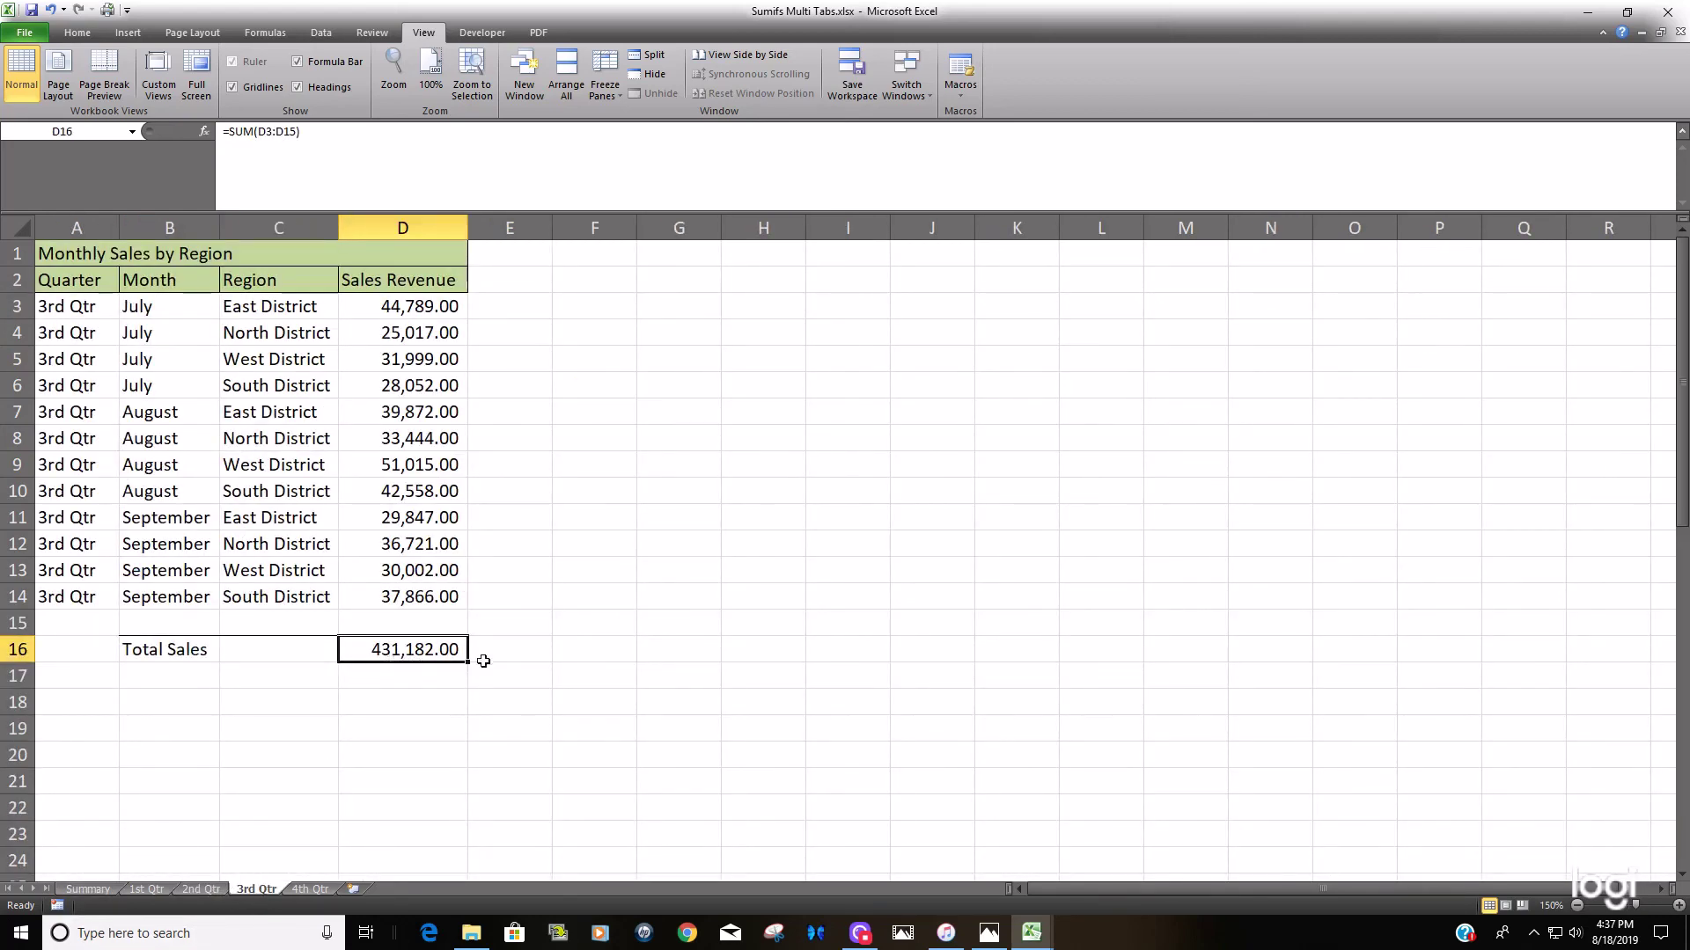
pyautogui.click(88, 889)
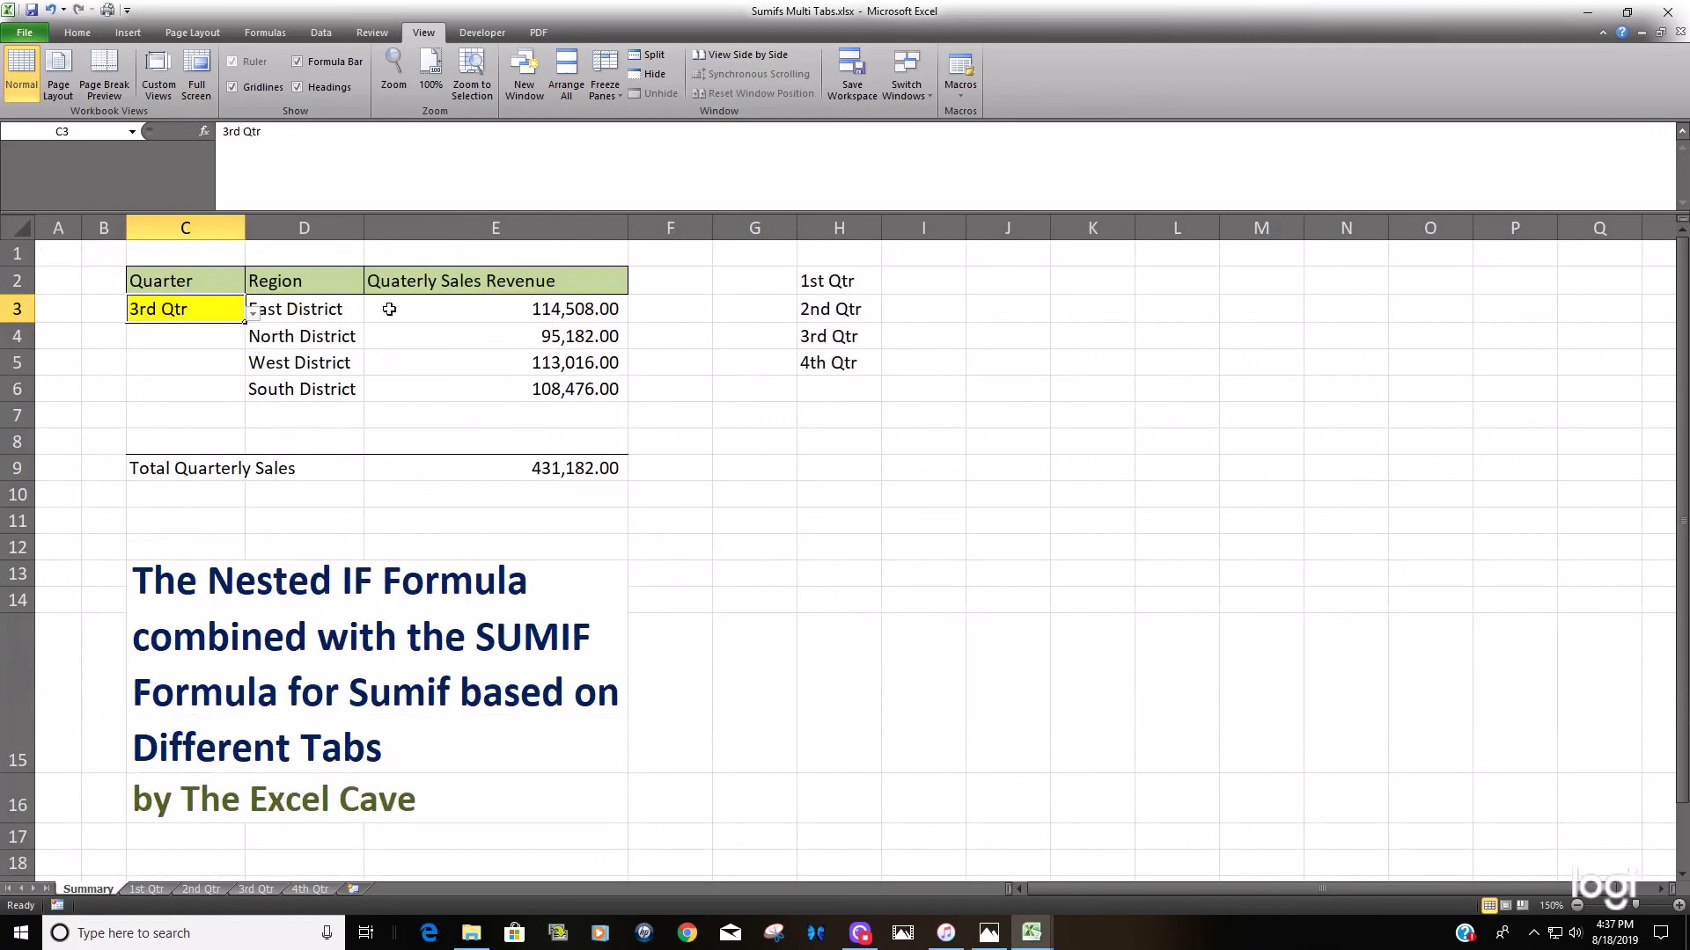
pyautogui.click(252, 313)
pyautogui.click(146, 387)
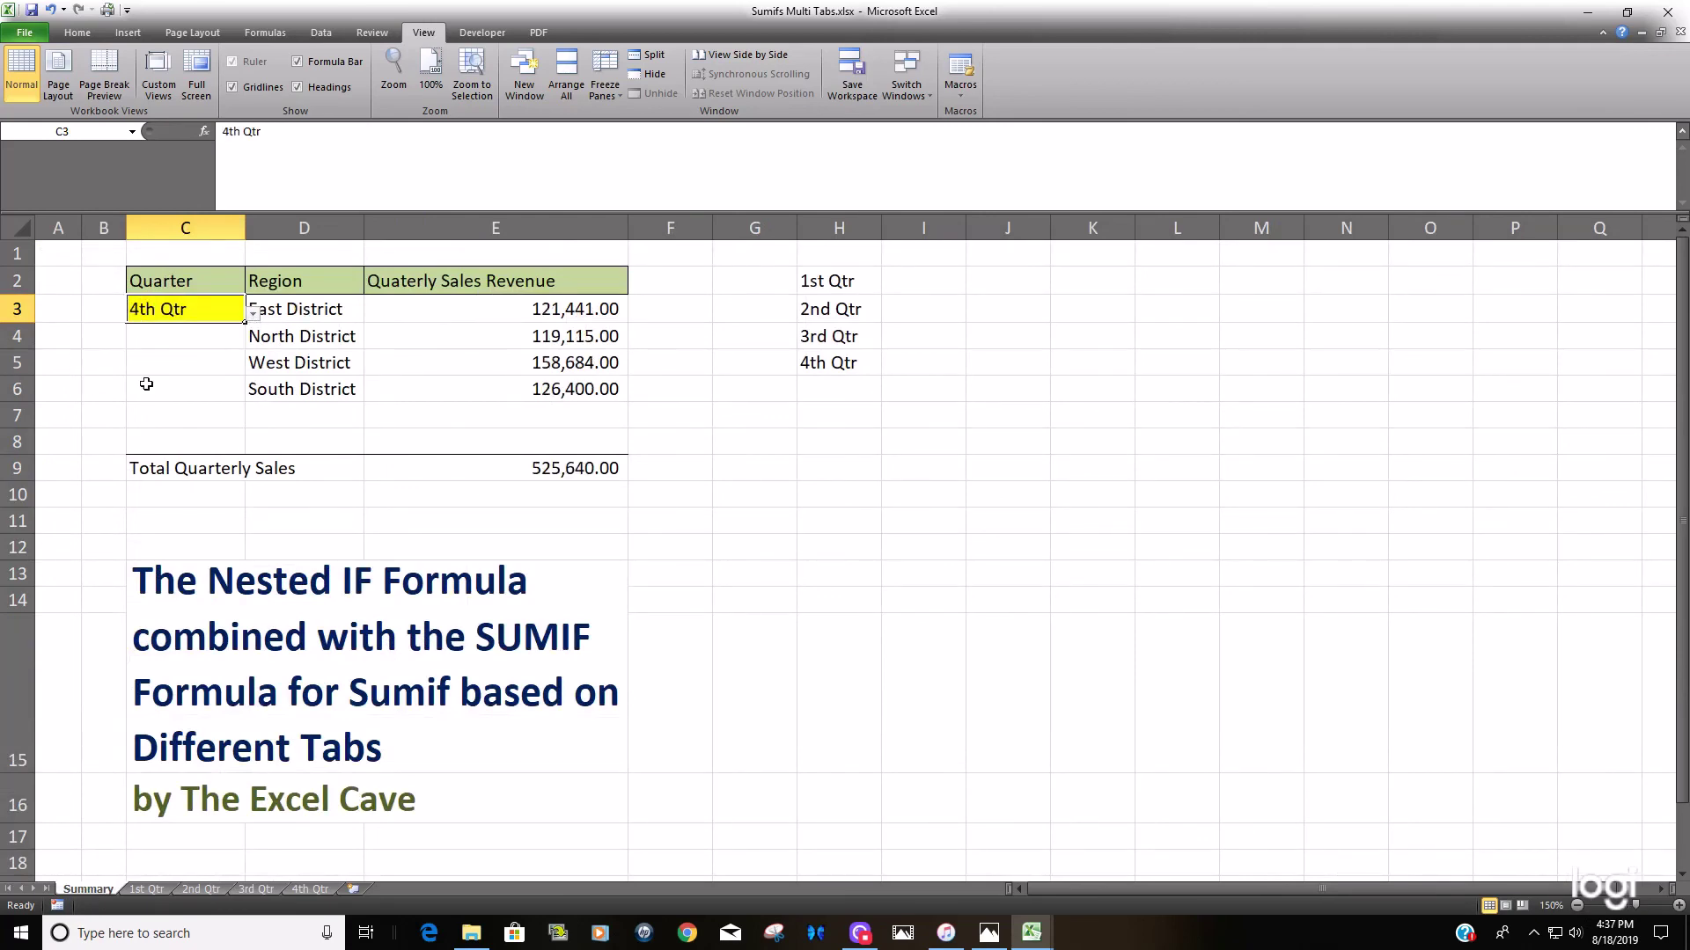
pyautogui.click(310, 890)
pyautogui.click(457, 656)
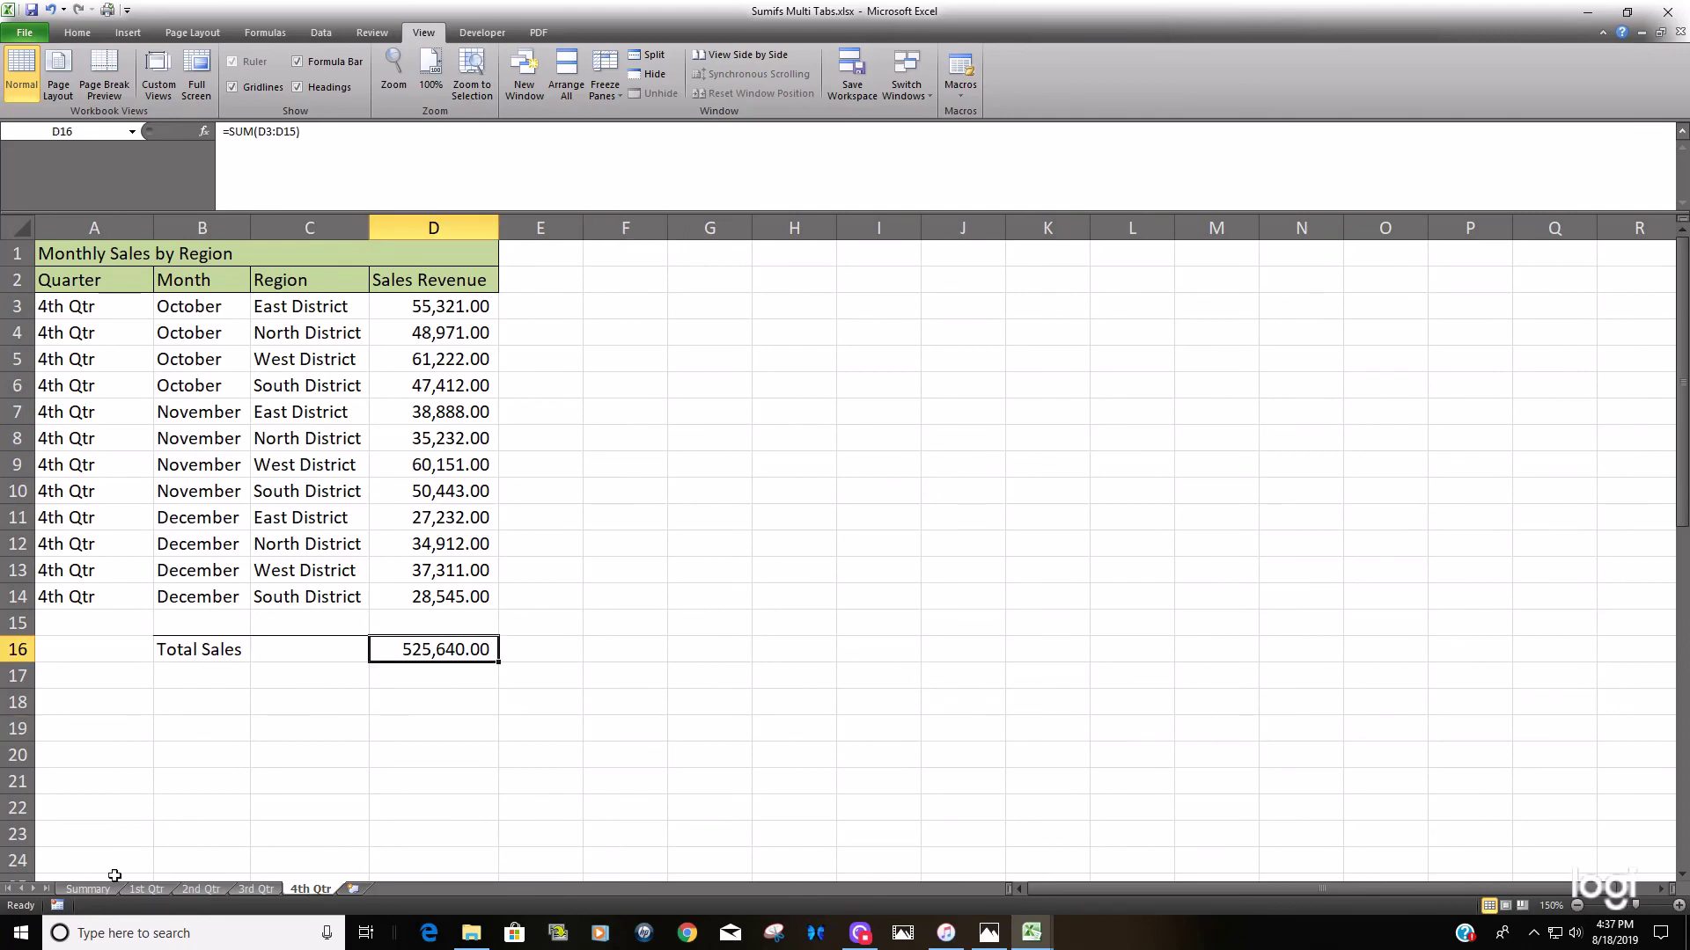
pyautogui.click(102, 890)
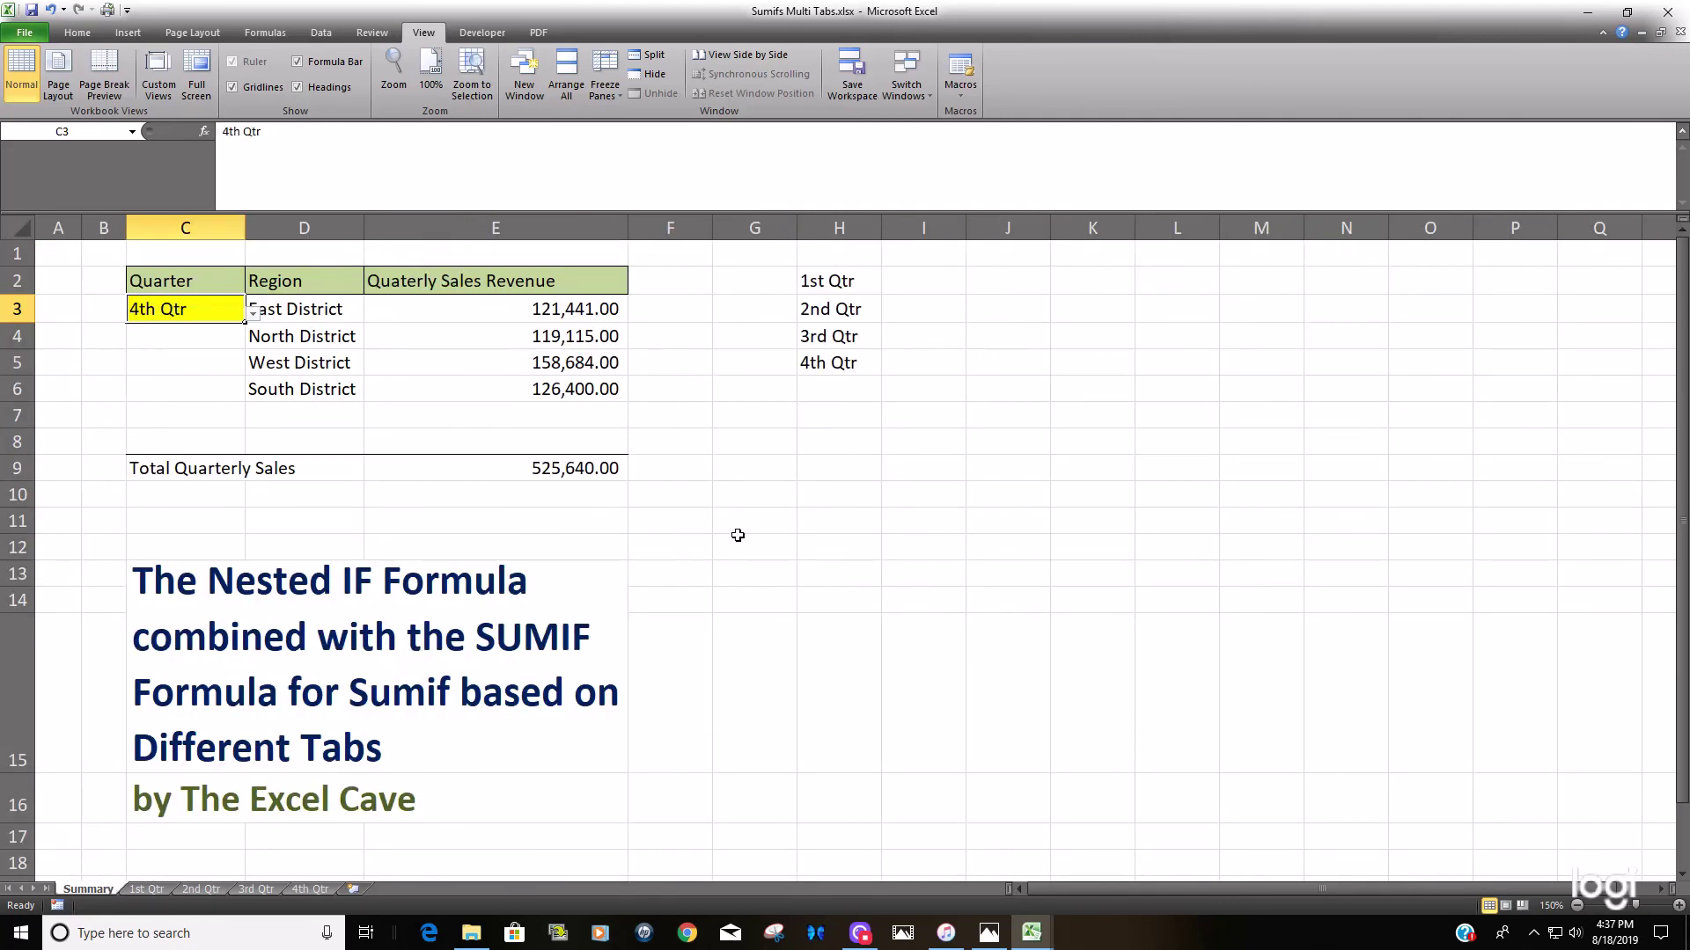